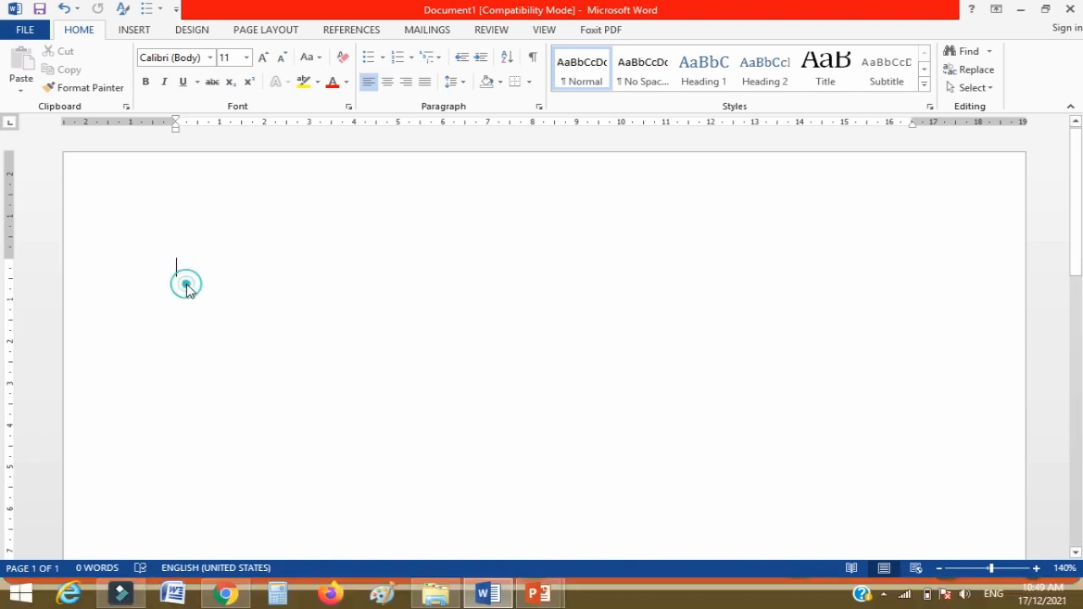
- Generate one paragraph of five sample sentences in the blank document with =rand(1,5)
type("=")
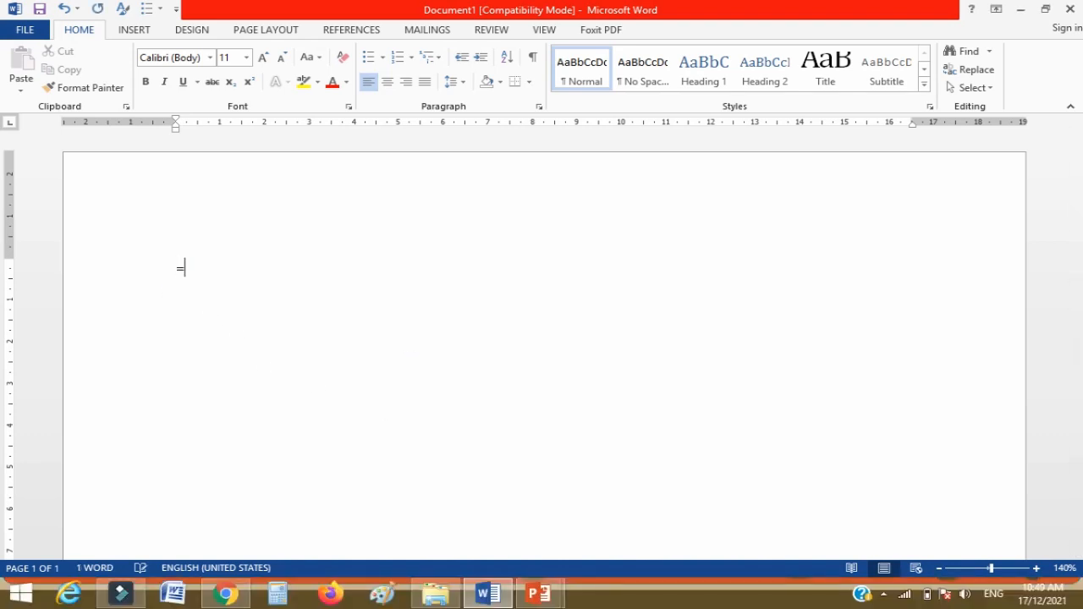
type("rand(1,5)")
key("Return")
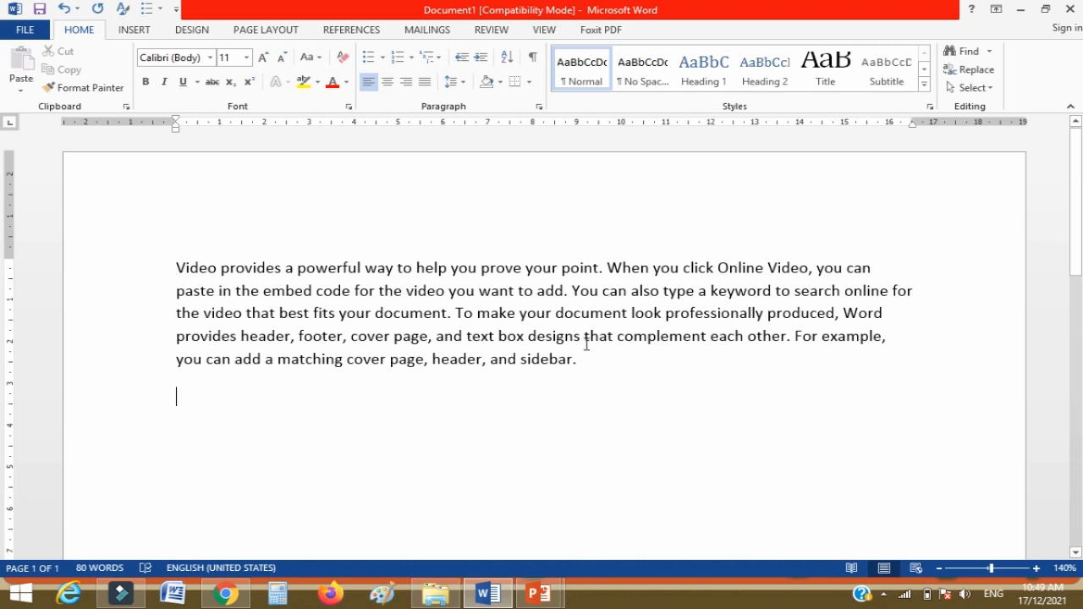
- Select the generated paragraph and preview the FangSong font and other fonts from the list on it
left_click_drag(590, 363, 118, 273)
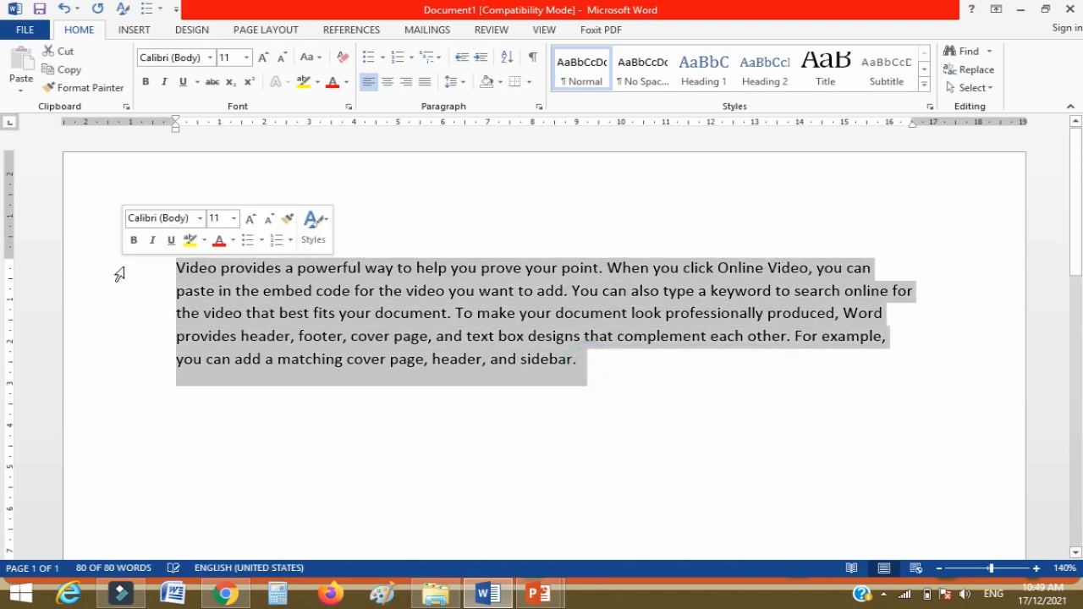
left_click(209, 58)
left_click(210, 61)
left_click(210, 61)
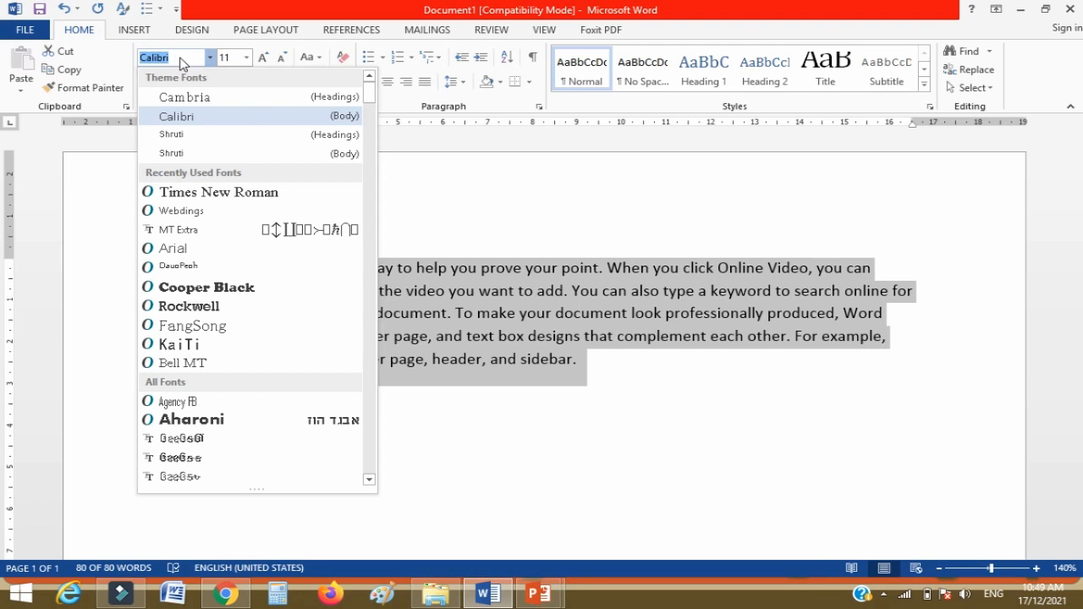
type("F")
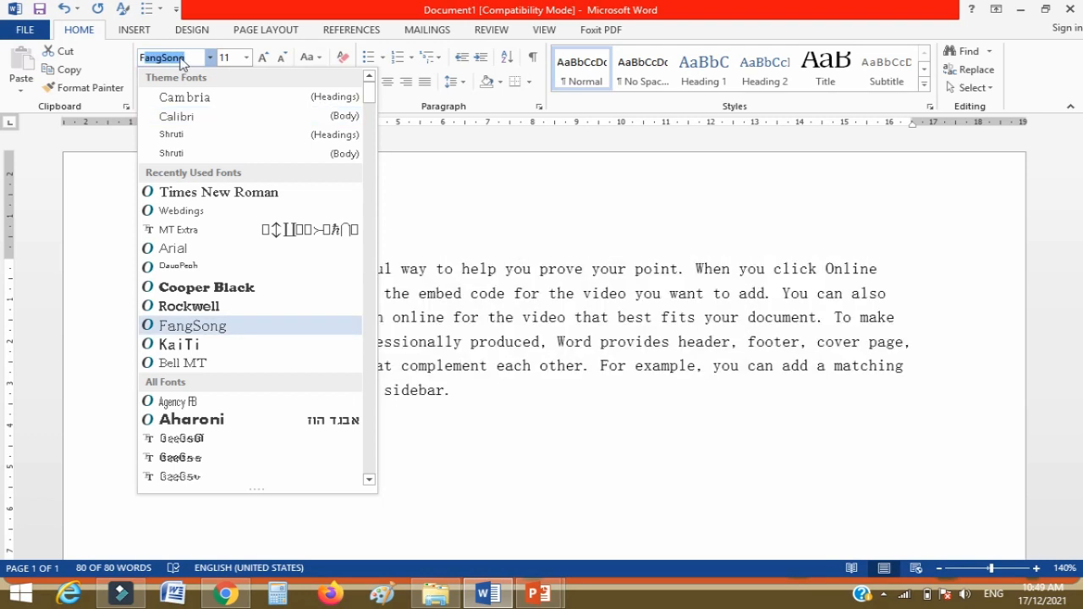
type("angSongFac")
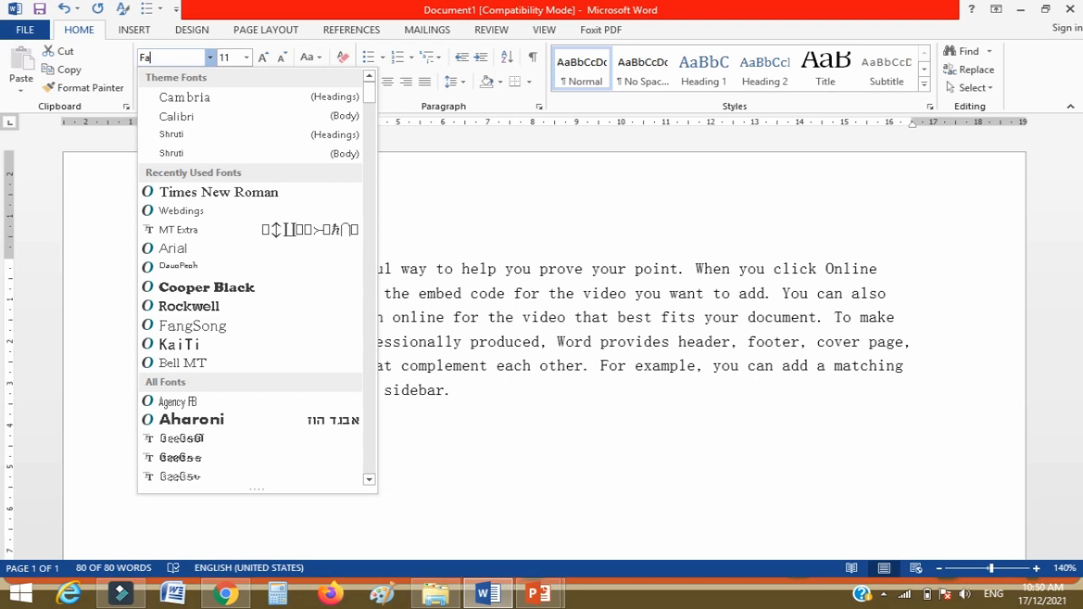
key("BackSpace")
scroll(258, 288, "down", 2)
scroll(258, 287, "down", 5)
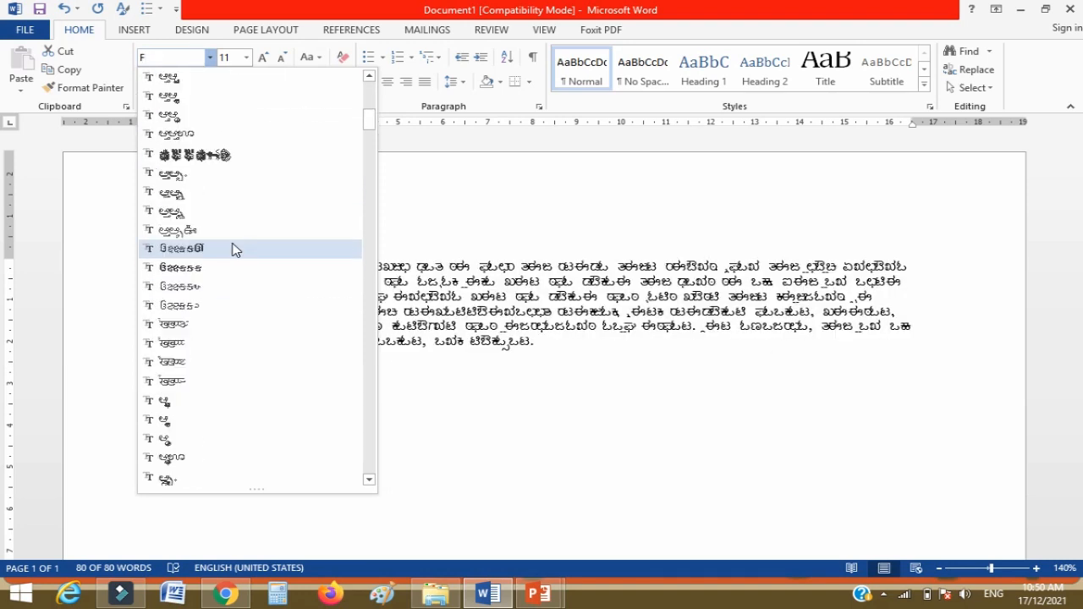
scroll(217, 285, "up", 8)
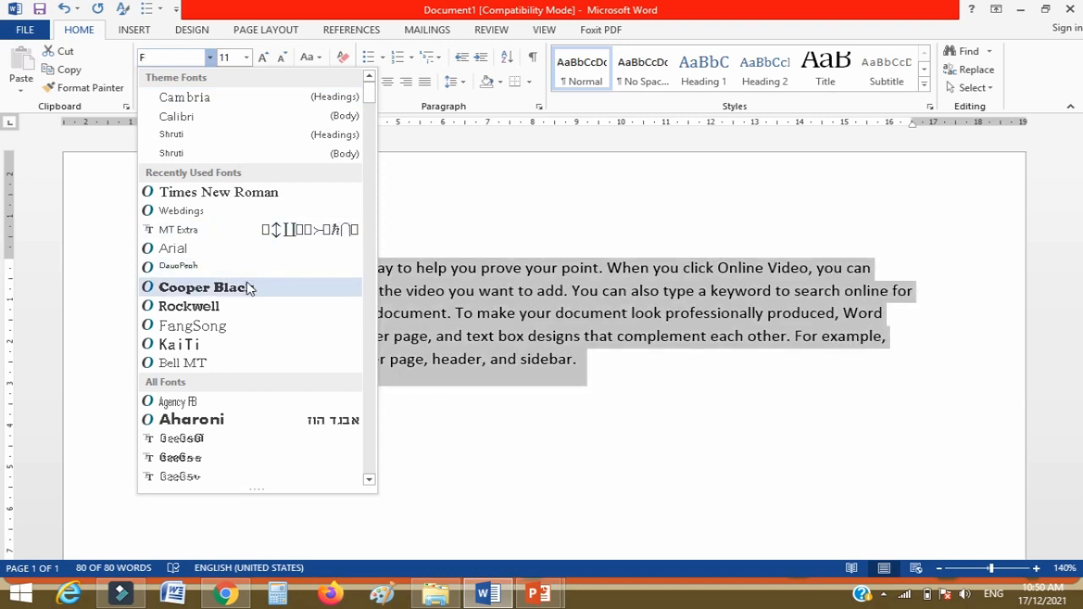
- Try the Rockwell font on the selected paragraph
left_click_drag(152, 56, 106, 58)
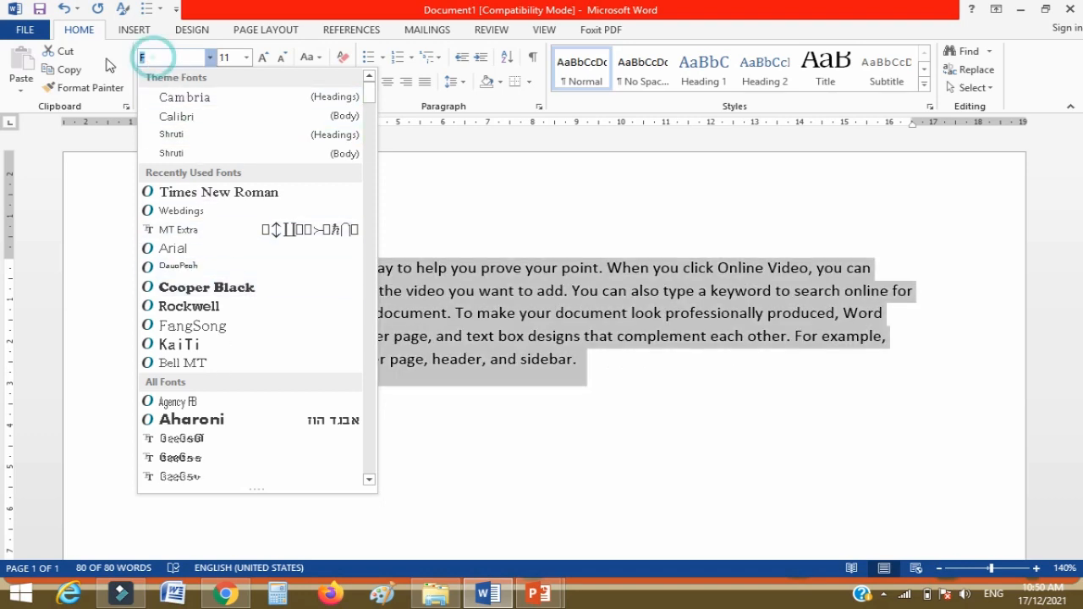
type("Rock")
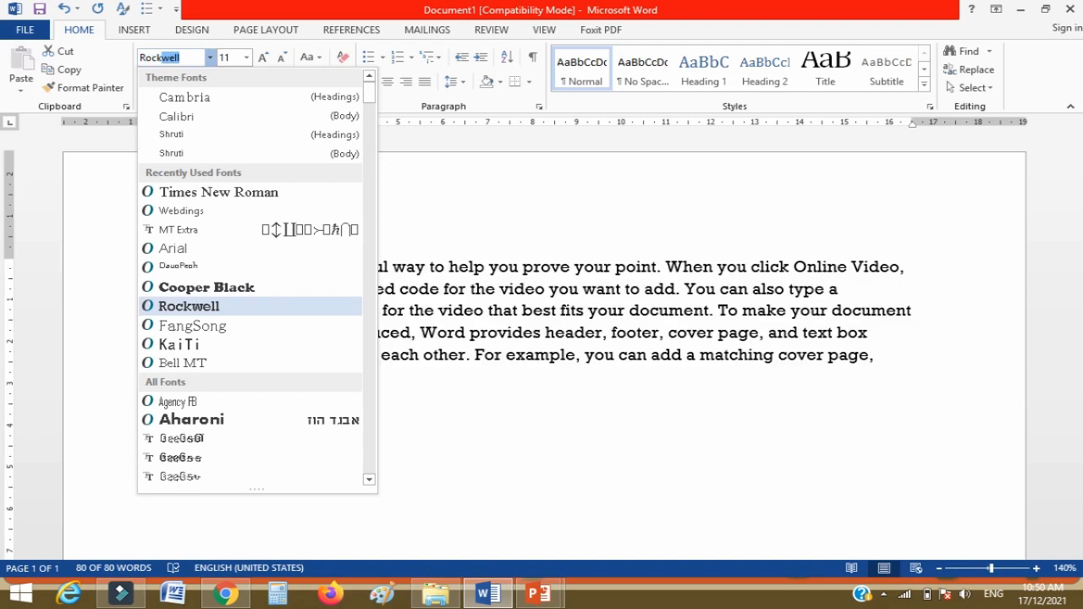
type("well")
- Set the font of the selected paragraph to Bell MT
key("BackSpace")
key("BackSpace")
key("BackSpace")
key("BackSpace")
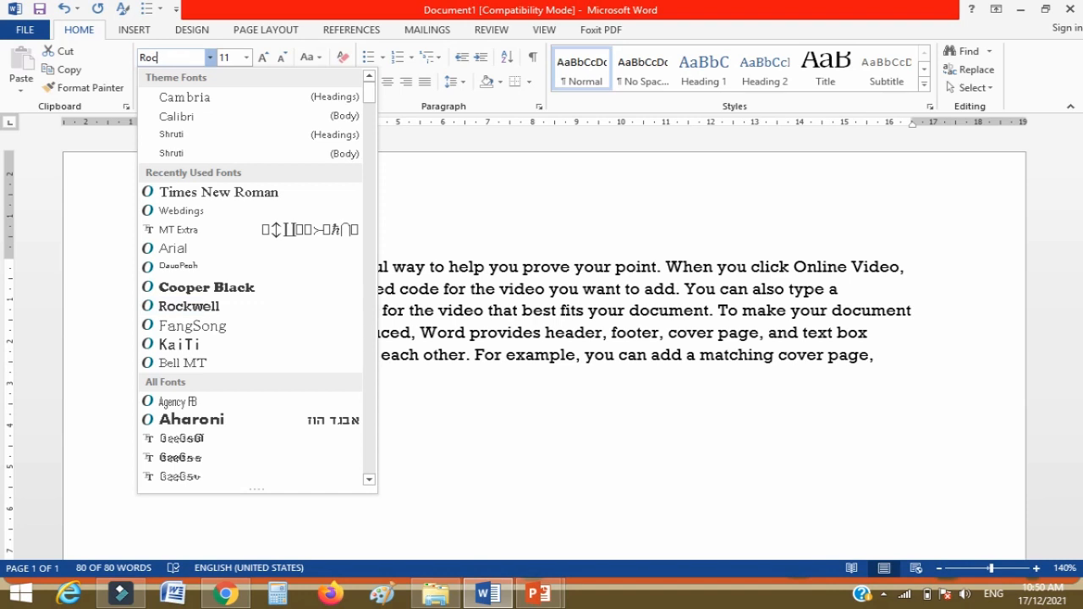
key("BackSpace")
key("BackSpace")
type("Bell MT")
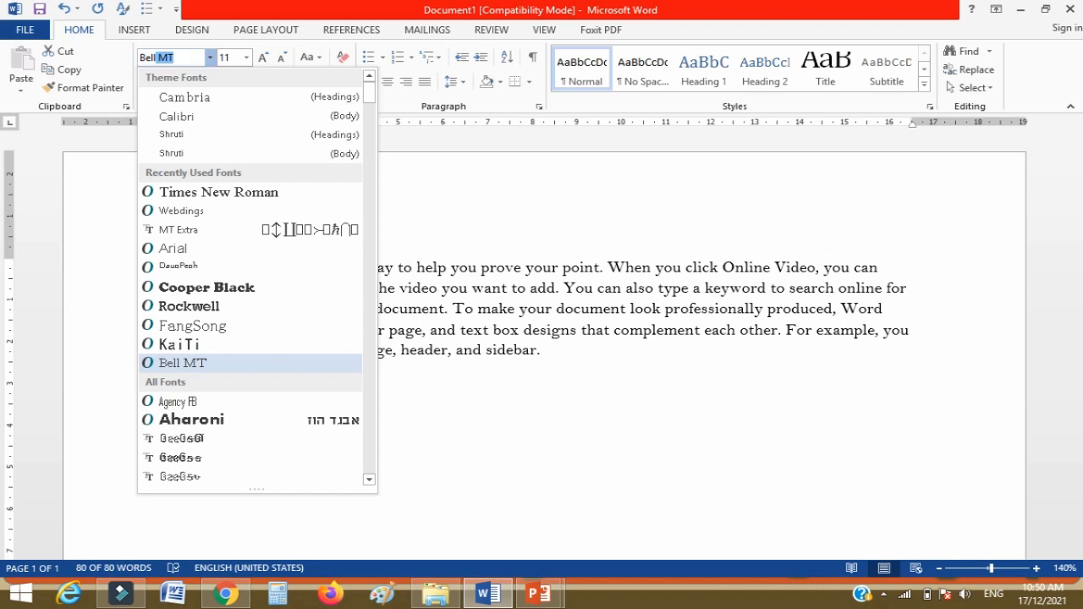
key("Return")
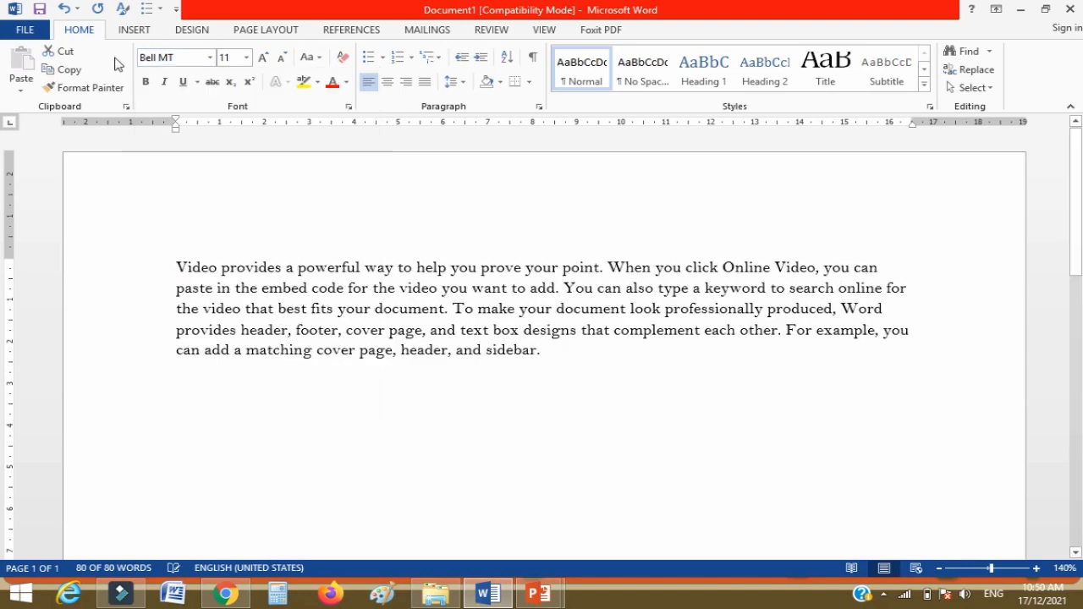
- Set the font size of the entire document text to 19
key("ctrl+a")
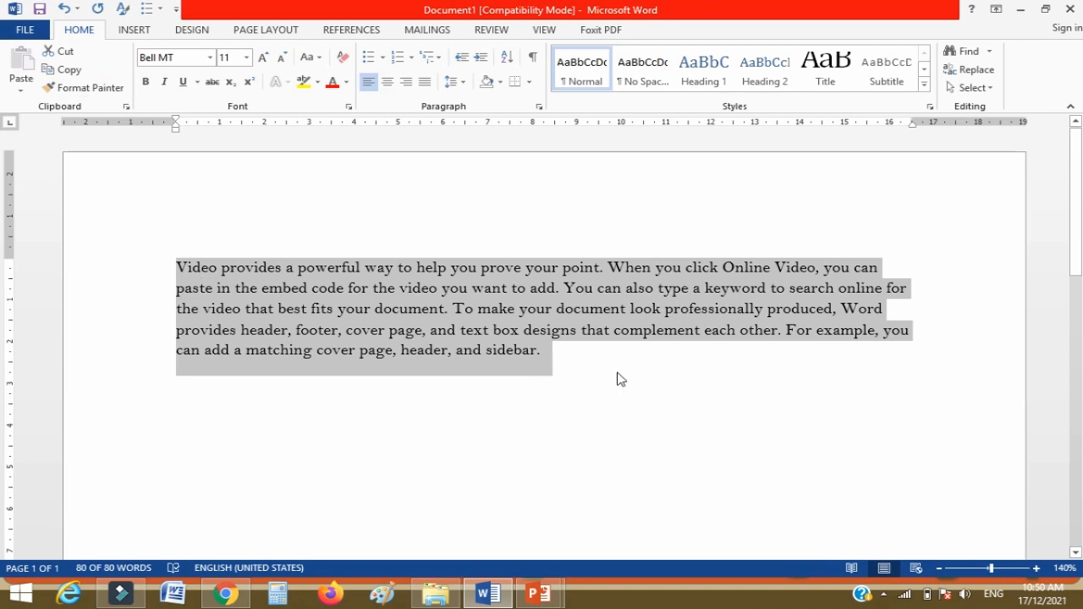
left_click(247, 58)
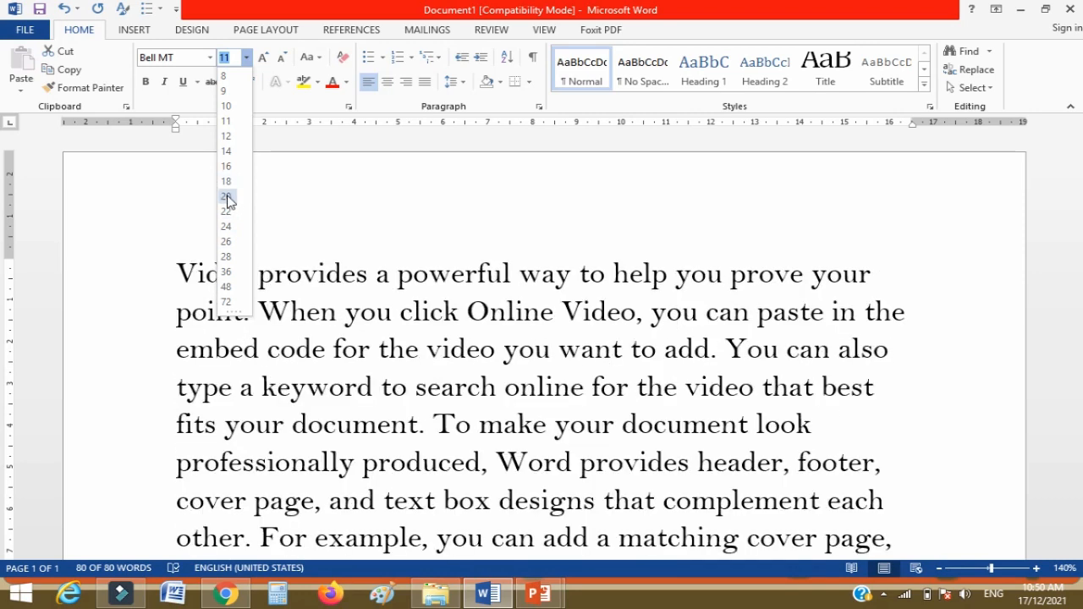
left_click(230, 57)
type("1")
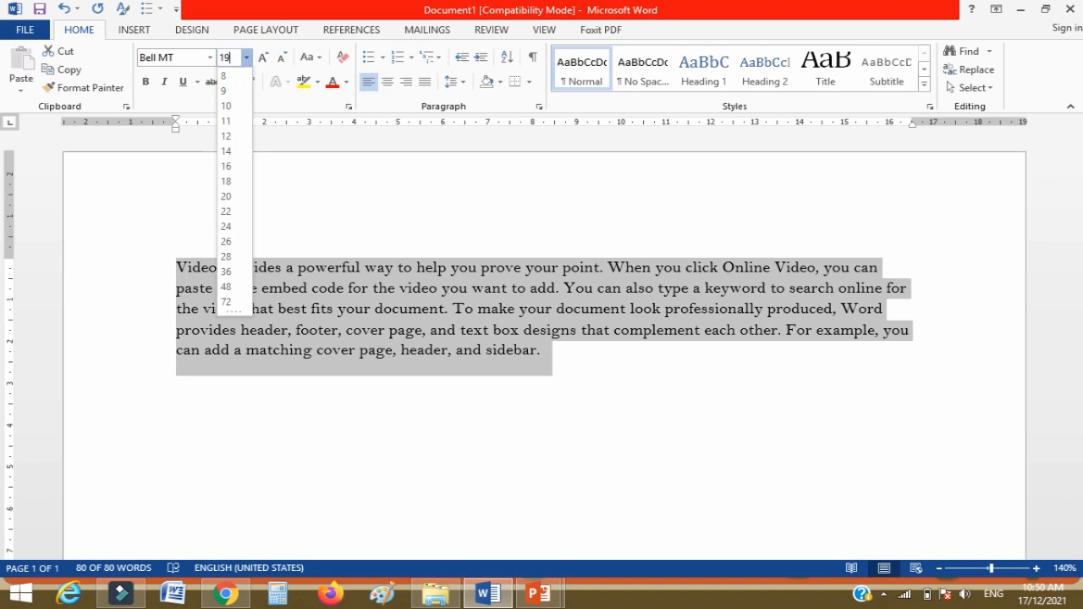
type("9")
key("Return")
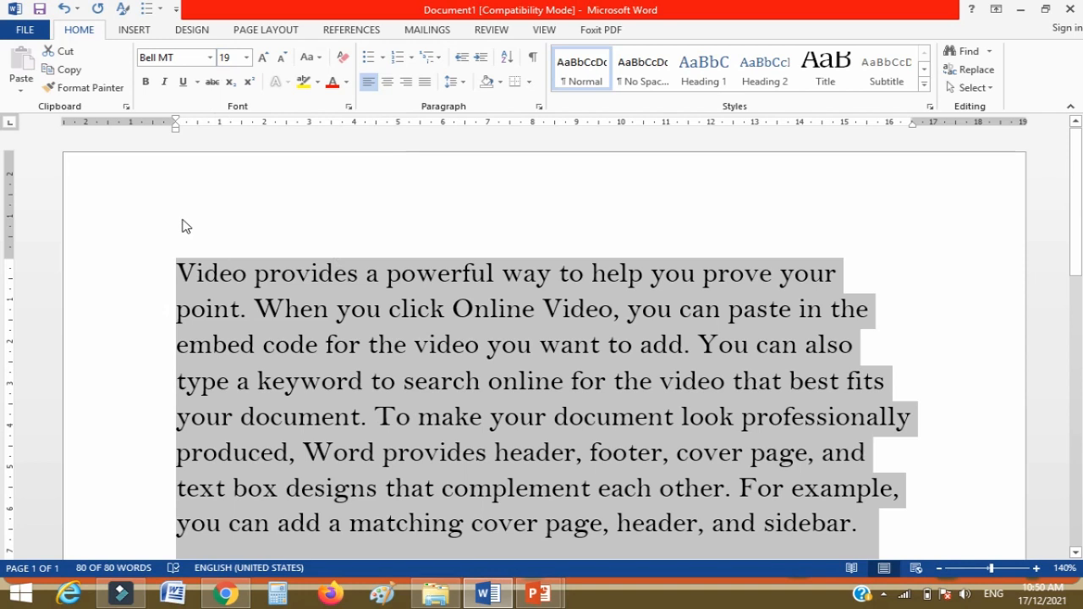
- Try bold formatting on the selected paragraph and remove it again
left_click(147, 83)
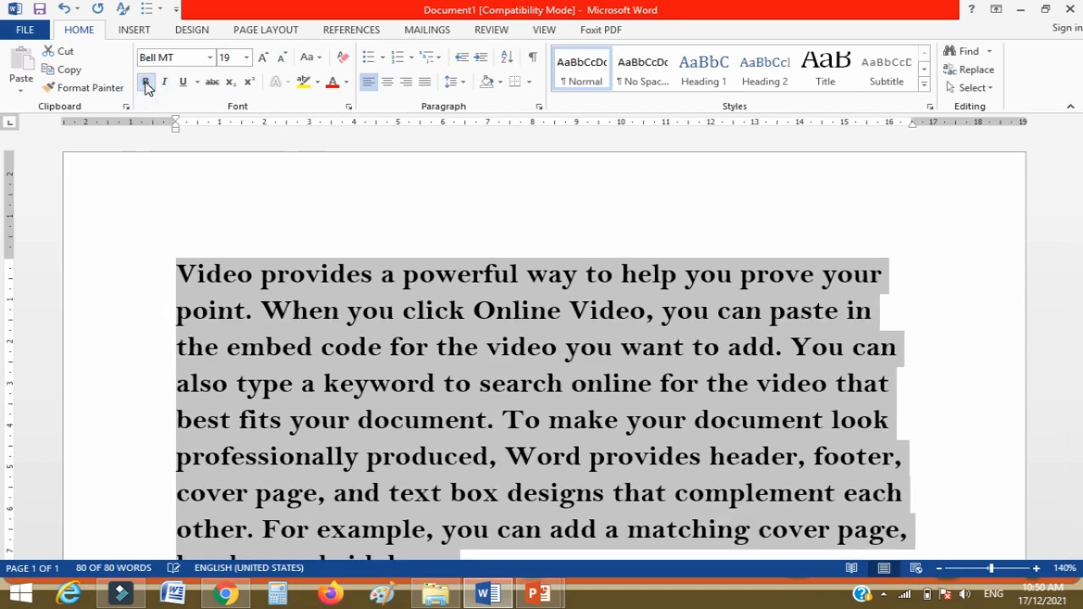
left_click(147, 83)
left_click(146, 83)
left_click(146, 84)
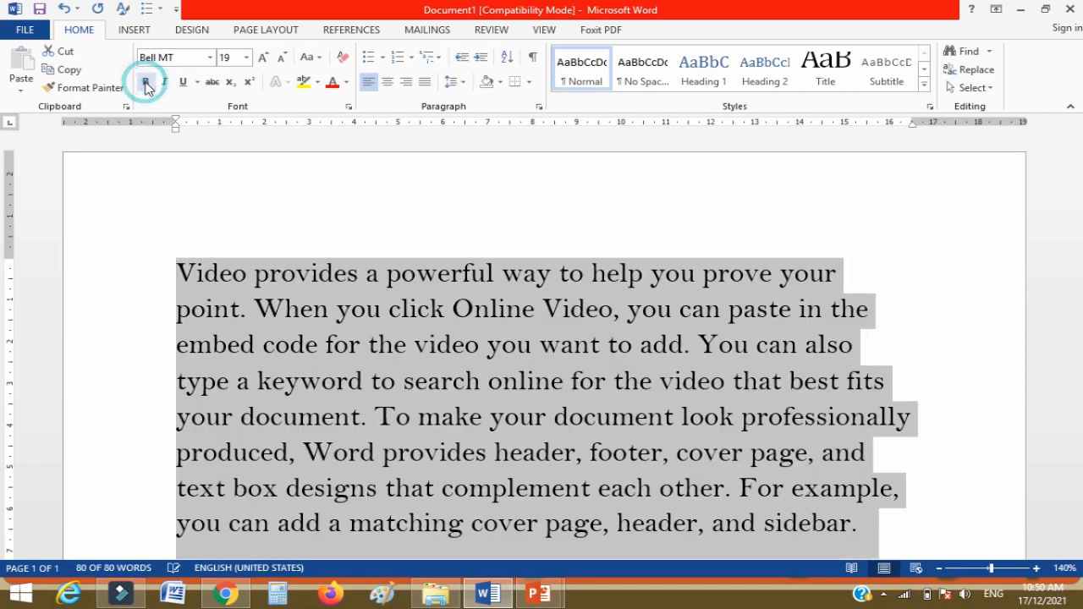
- Try italic formatting on the selected paragraph and remove it again
left_click(166, 88)
left_click(166, 88)
left_click(166, 88)
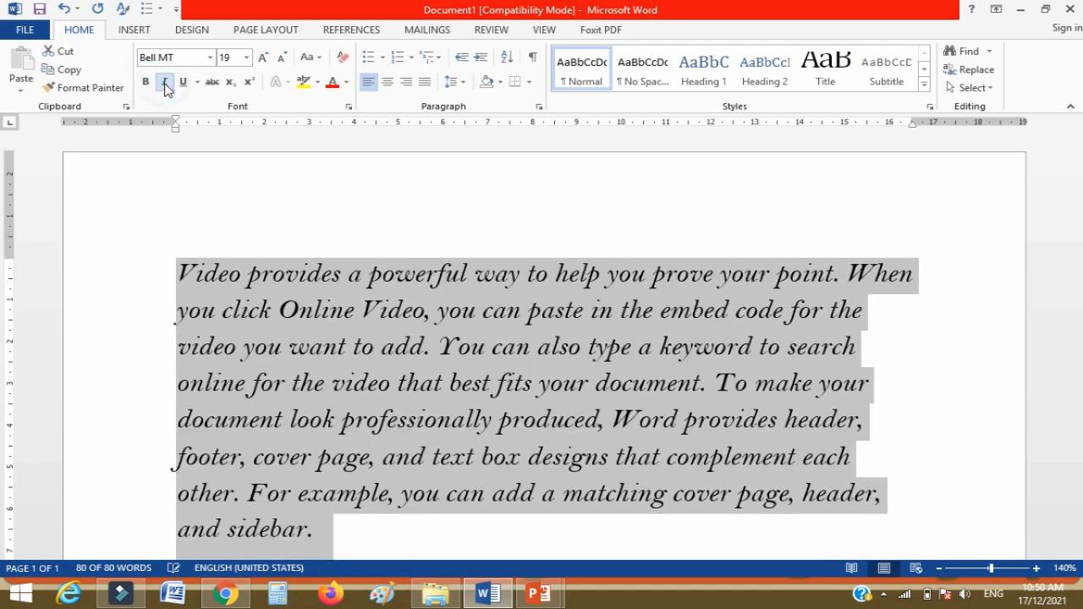
left_click(166, 88)
- Try a plain single underline on the selected paragraph and remove it again
left_click(182, 85)
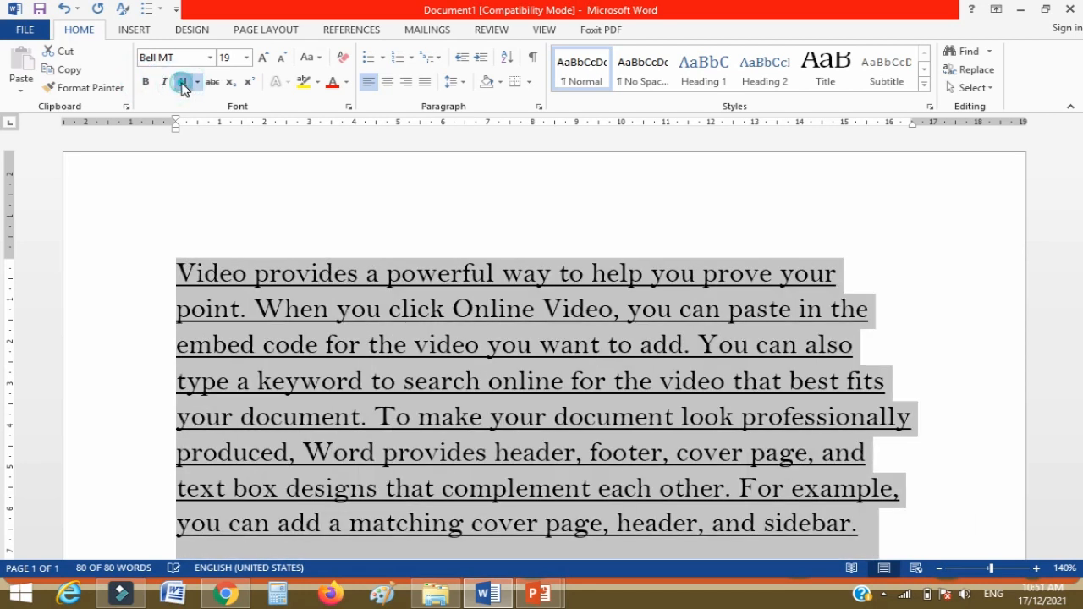
left_click(182, 84)
left_click(182, 84)
left_click(182, 84)
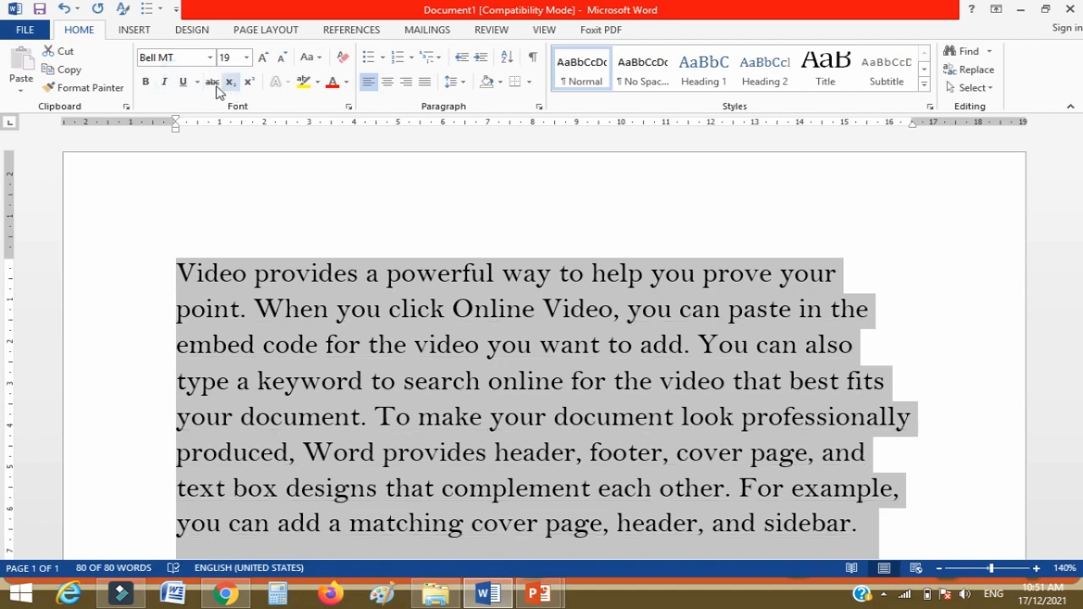
- Apply a thick underline in standard dark blue to the selected paragraph and remove the underline again
left_click(197, 82)
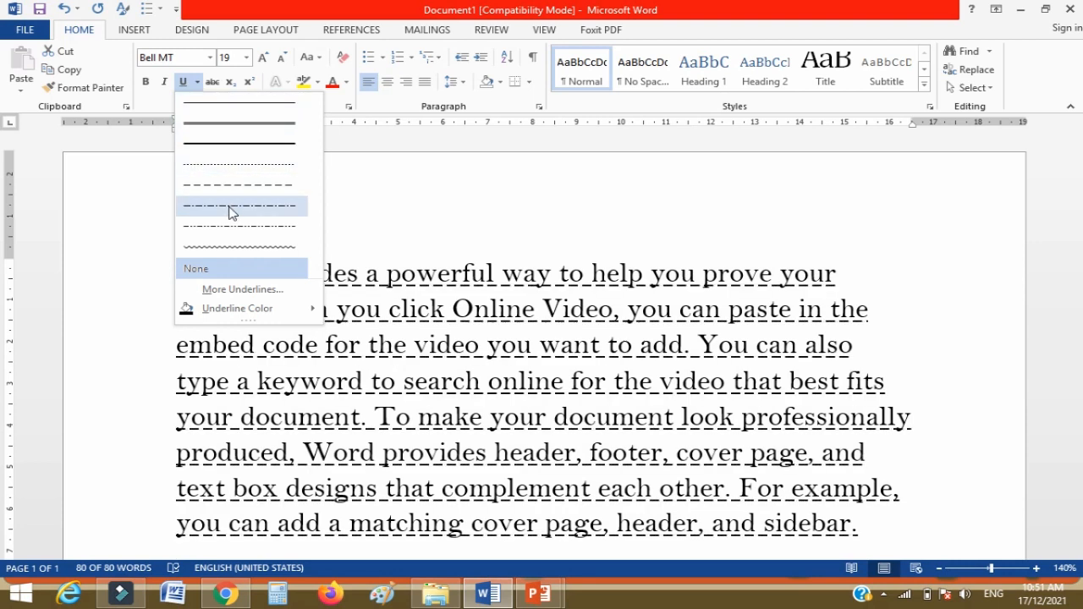
left_click(238, 146)
left_click(198, 83)
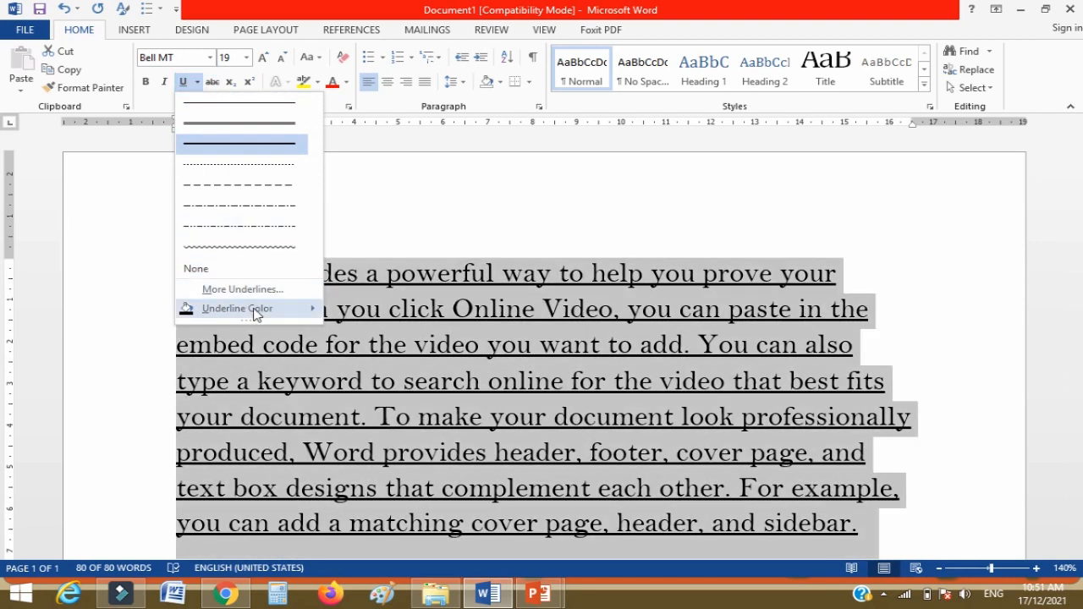
mouse_move(256, 312)
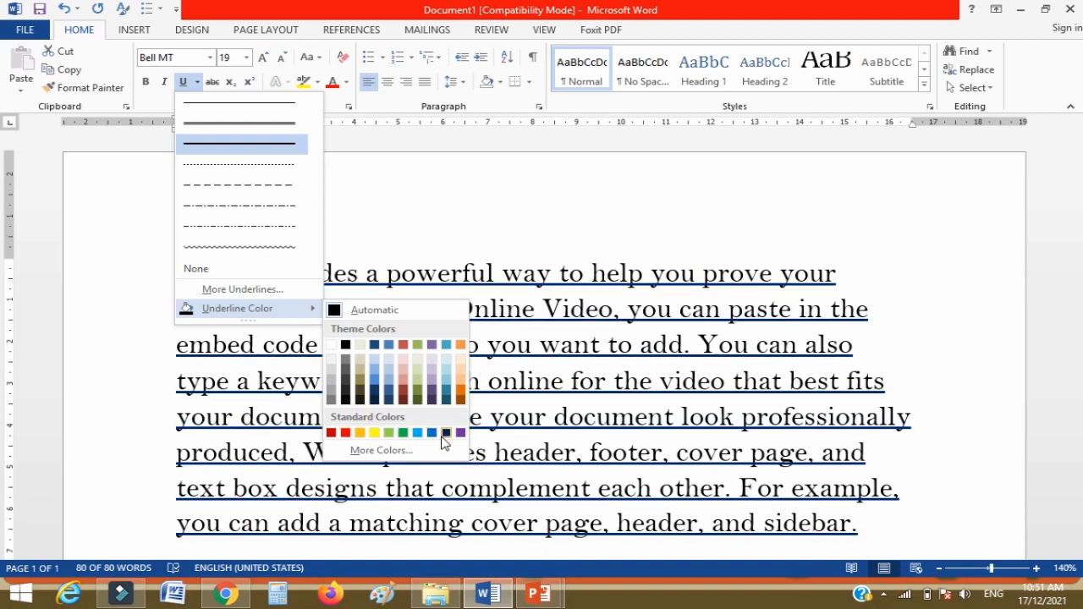
left_click(446, 433)
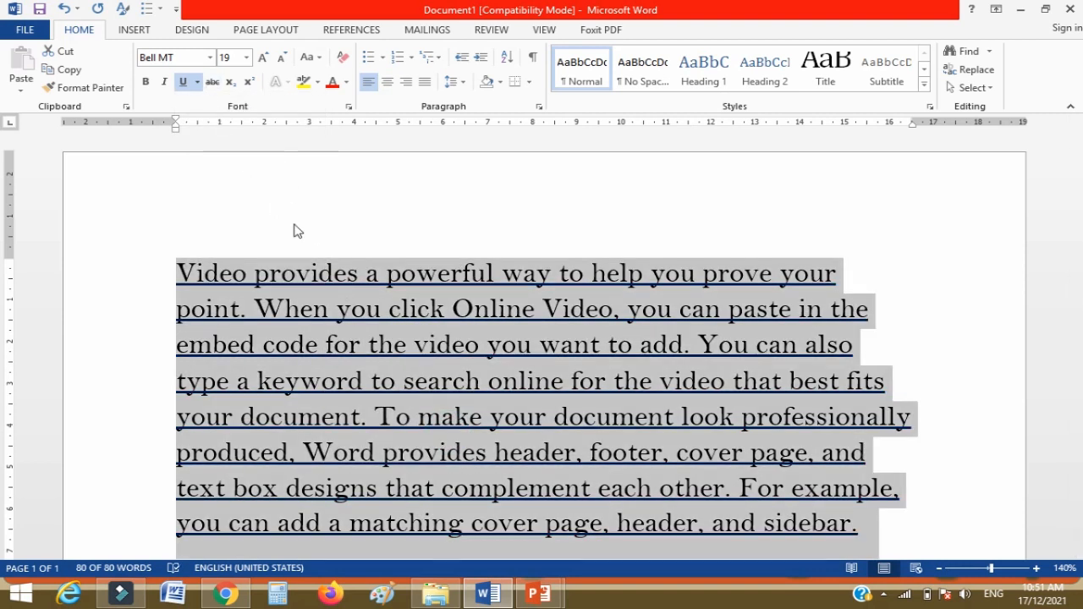
left_click(183, 82)
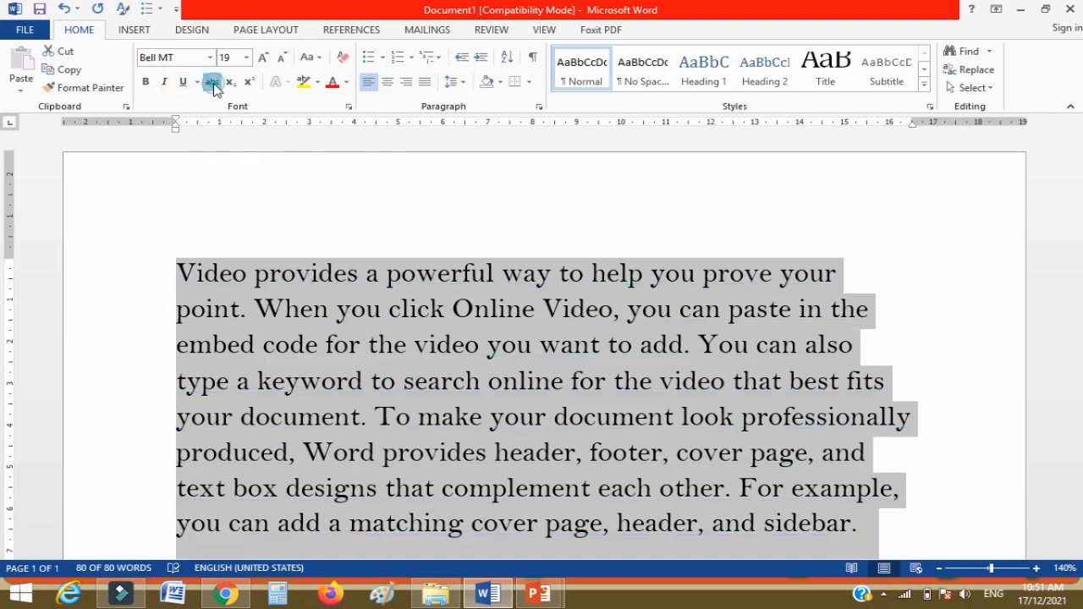
- Try strikethrough on the selected paragraph and remove it again
left_click(213, 82)
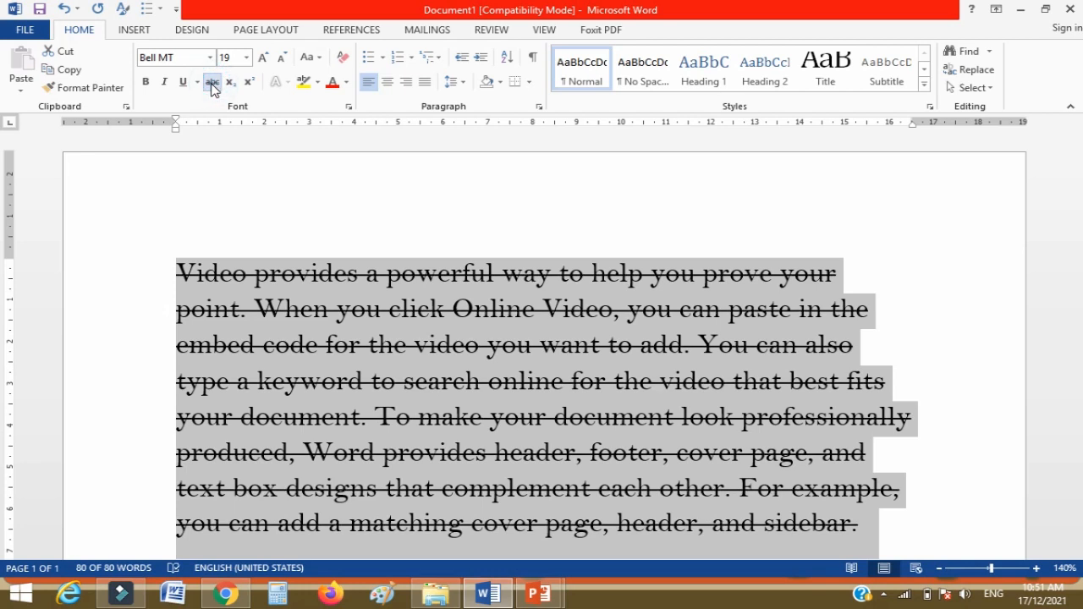
left_click(212, 85)
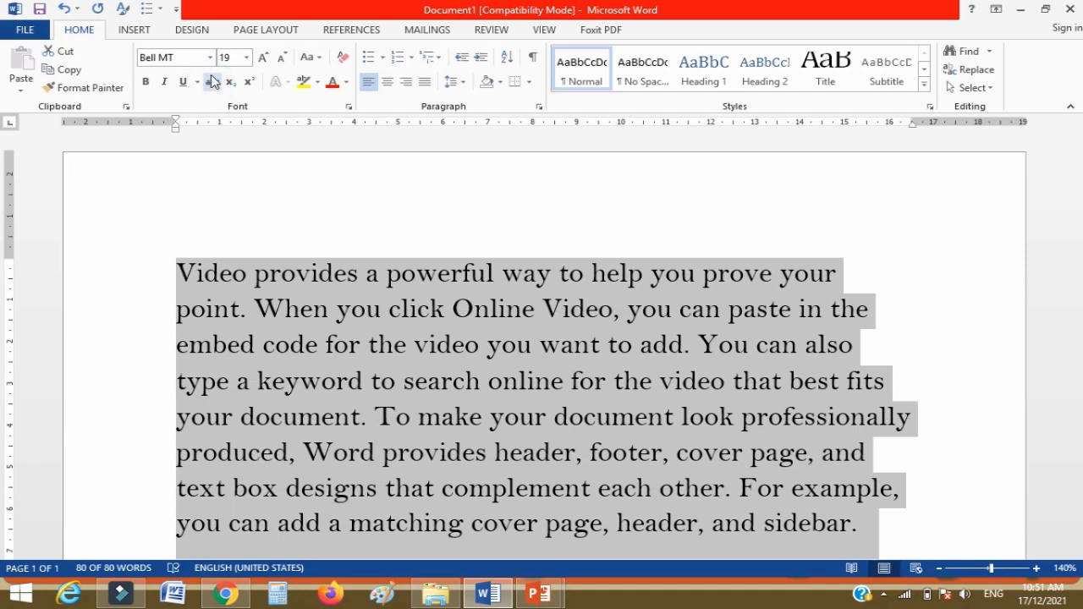
- Examine the styles and effects offered in the Font dialog and close it without changing any setting
left_click(349, 106)
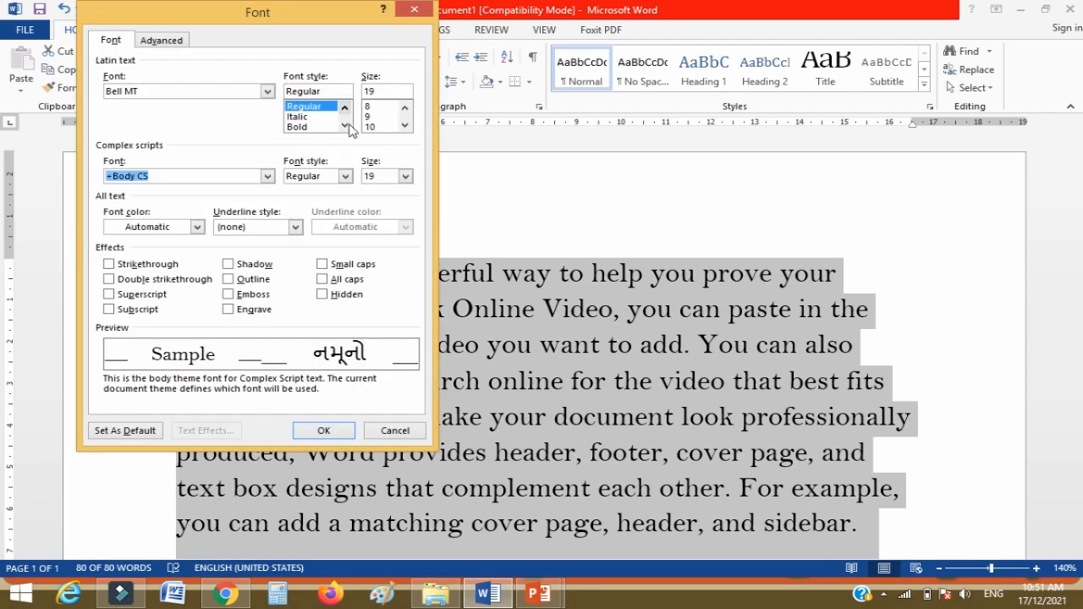
left_click_drag(294, 22, 379, 23)
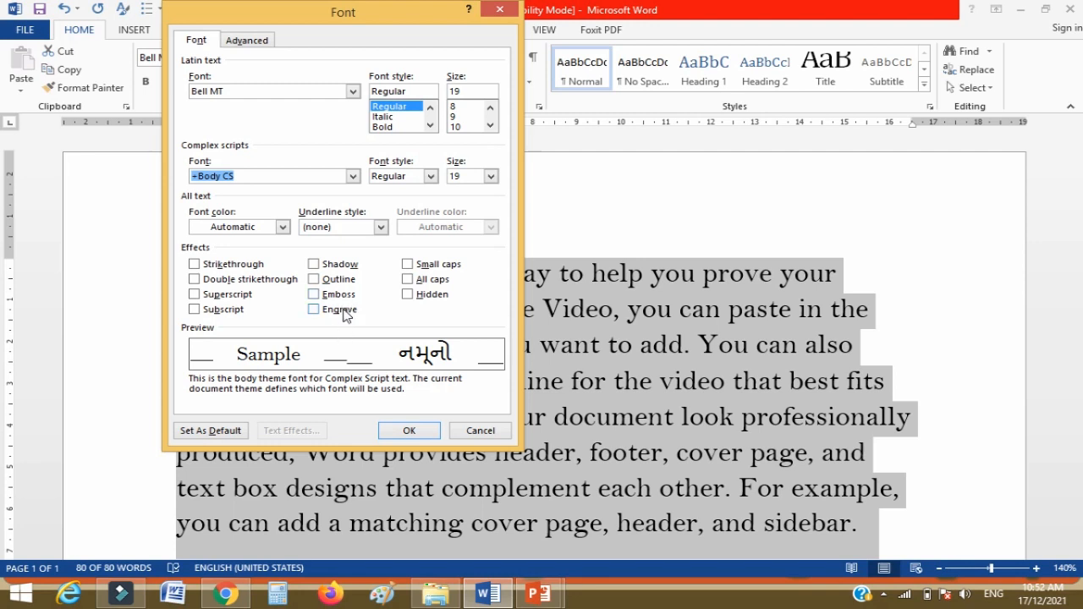
left_click(418, 432)
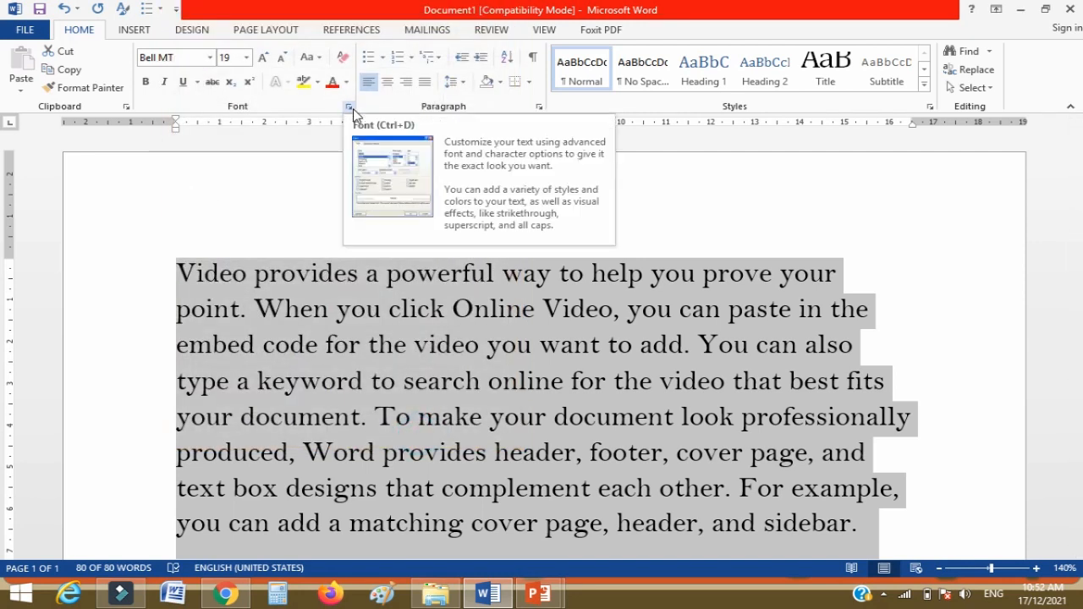
- Apply the Emboss effect to the selected paragraph through the Font dialog
left_click(351, 108)
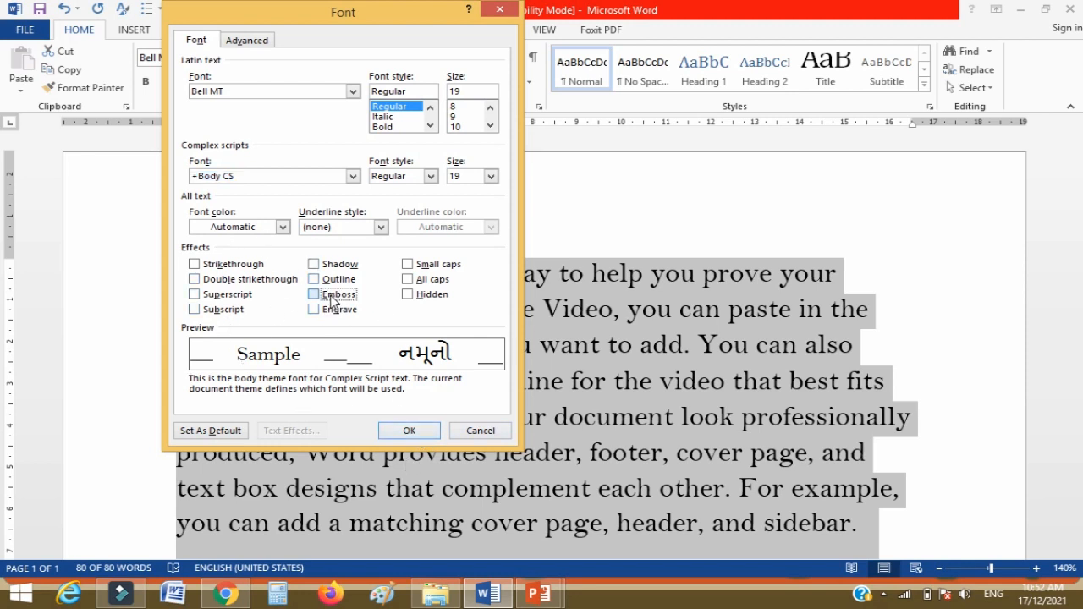
left_click(317, 293)
left_click(409, 432)
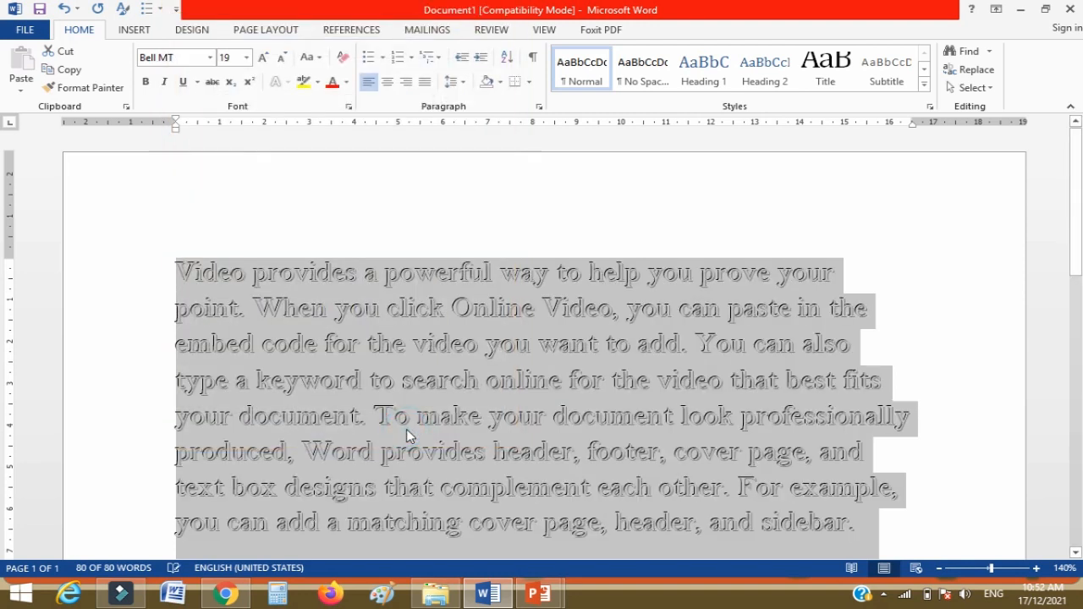
- Replace the Emboss effect on the selected paragraph with Engrave through the Font dialog
left_click(347, 108)
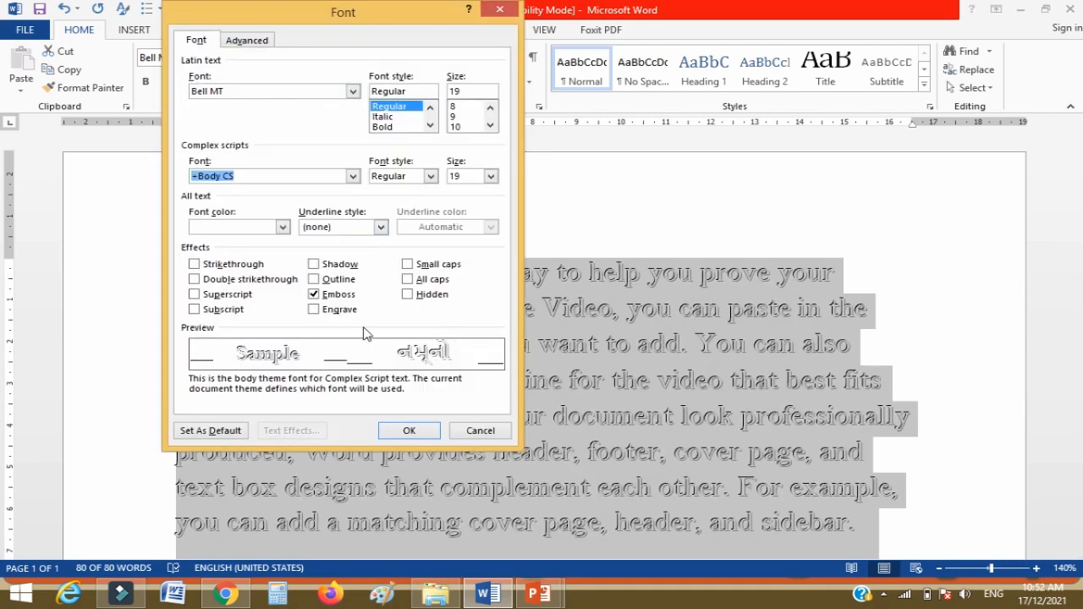
left_click(329, 309)
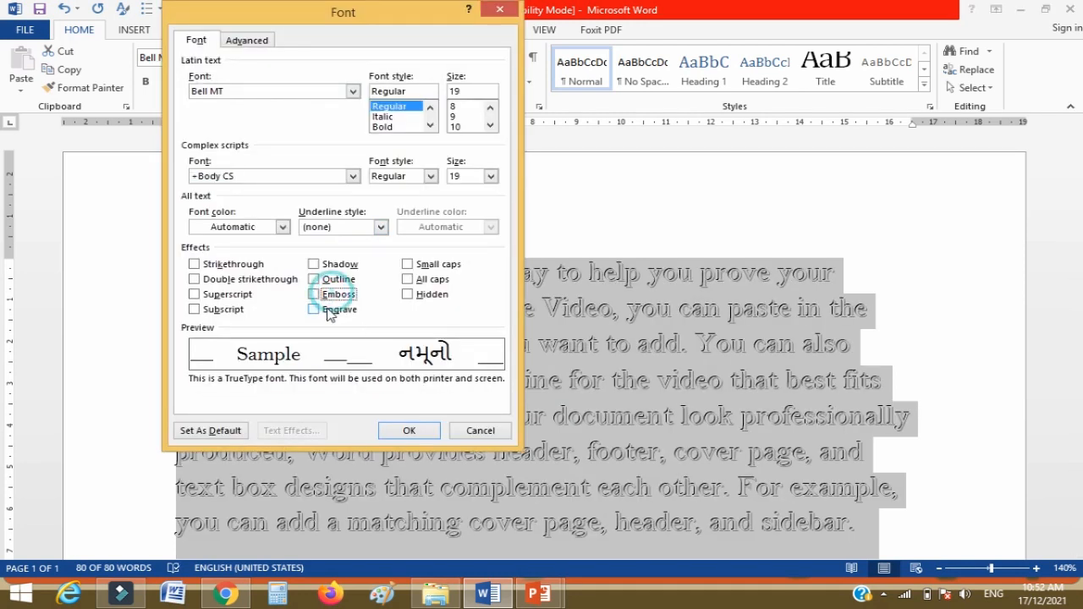
left_click(402, 431)
- Turn off Engrave and apply Small caps to the selected paragraph through the Font dialog
left_click(347, 108)
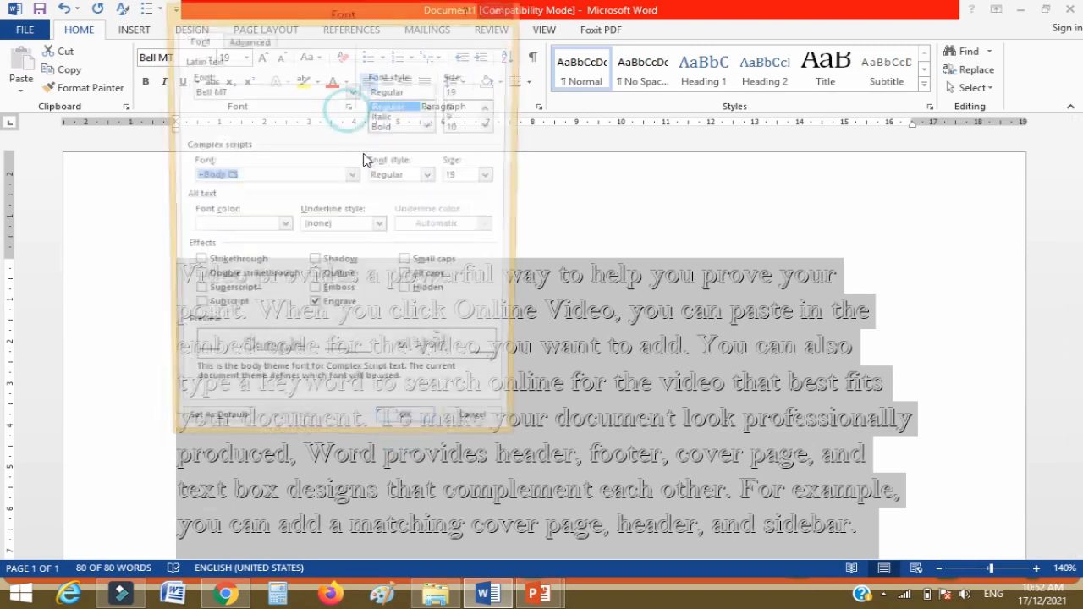
left_click(408, 264)
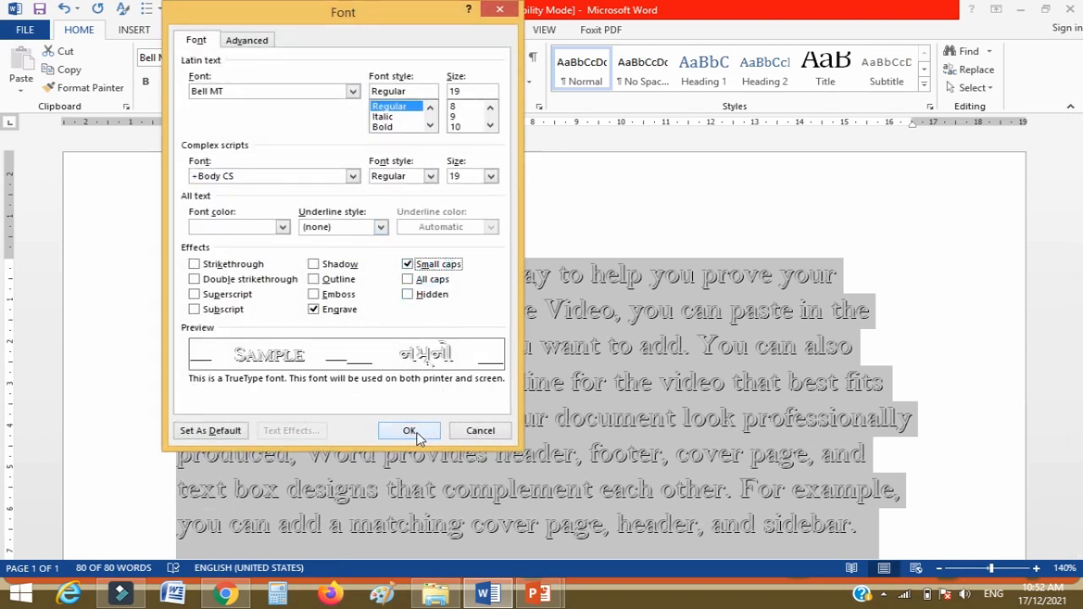
left_click(314, 310)
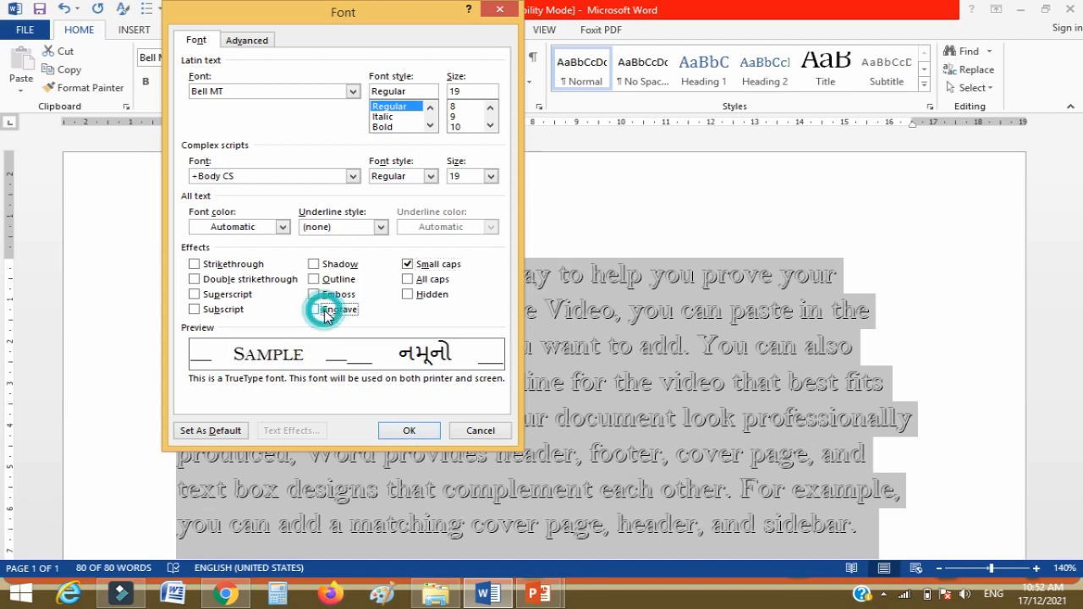
left_click(407, 432)
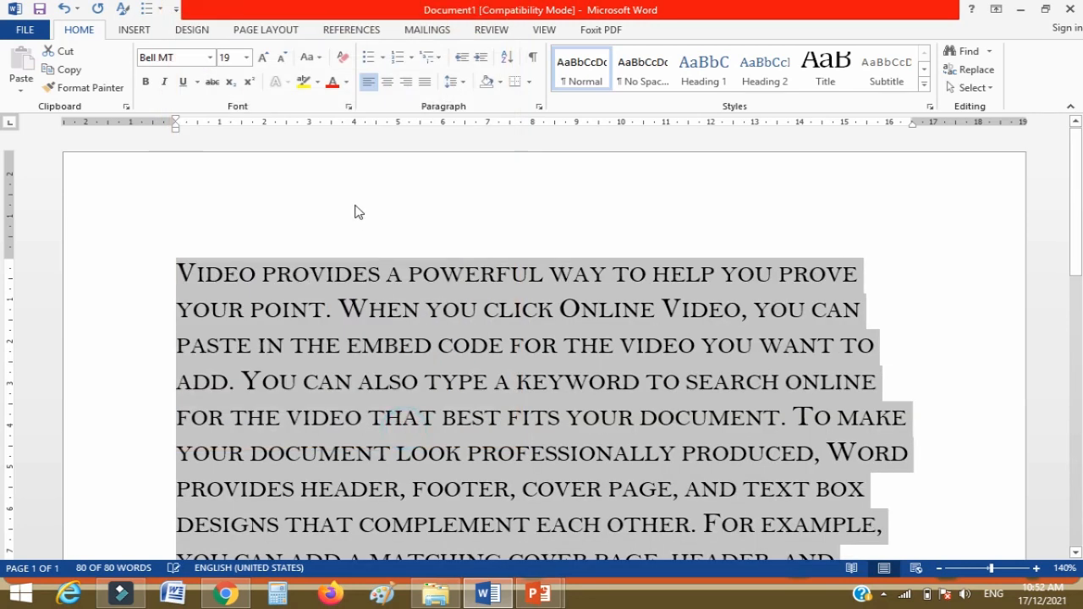
- Switch the selected paragraph from Small caps to the All caps effect in the Font dialog
left_click(348, 107)
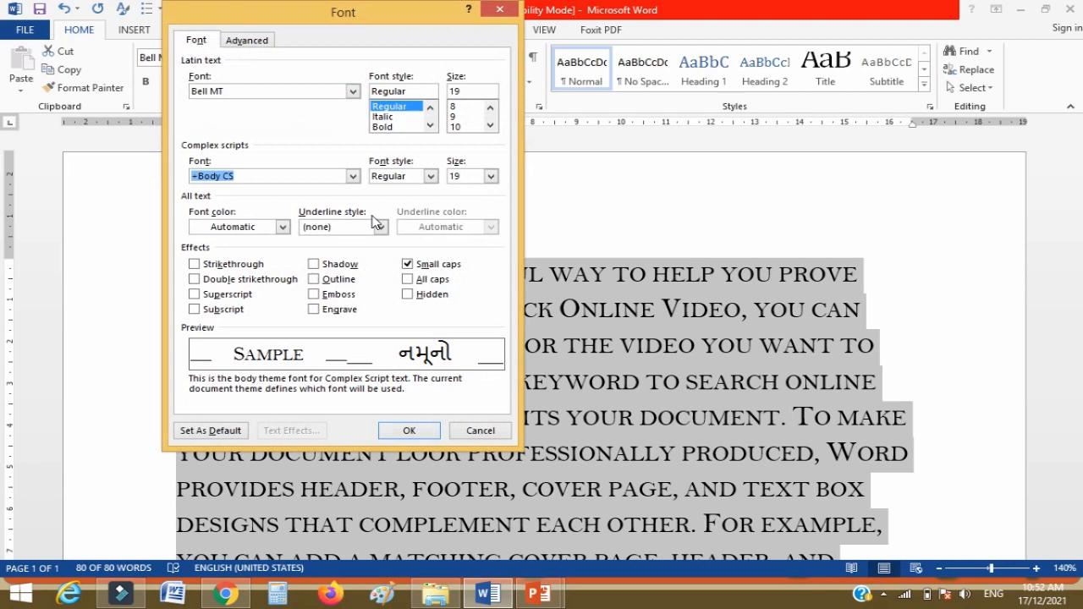
left_click(462, 434)
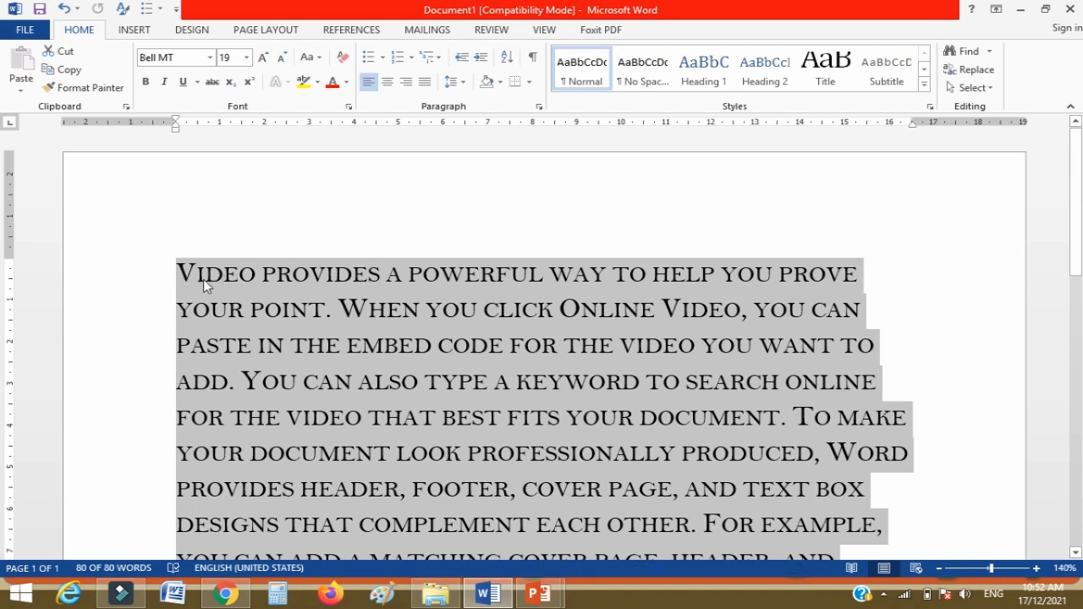
left_click(348, 106)
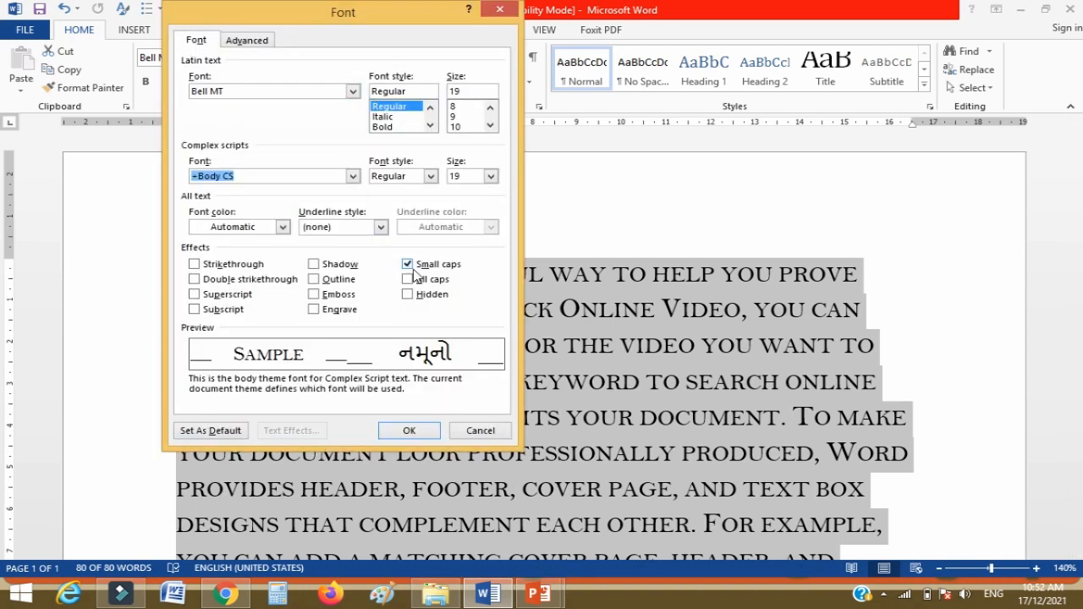
left_click(413, 265)
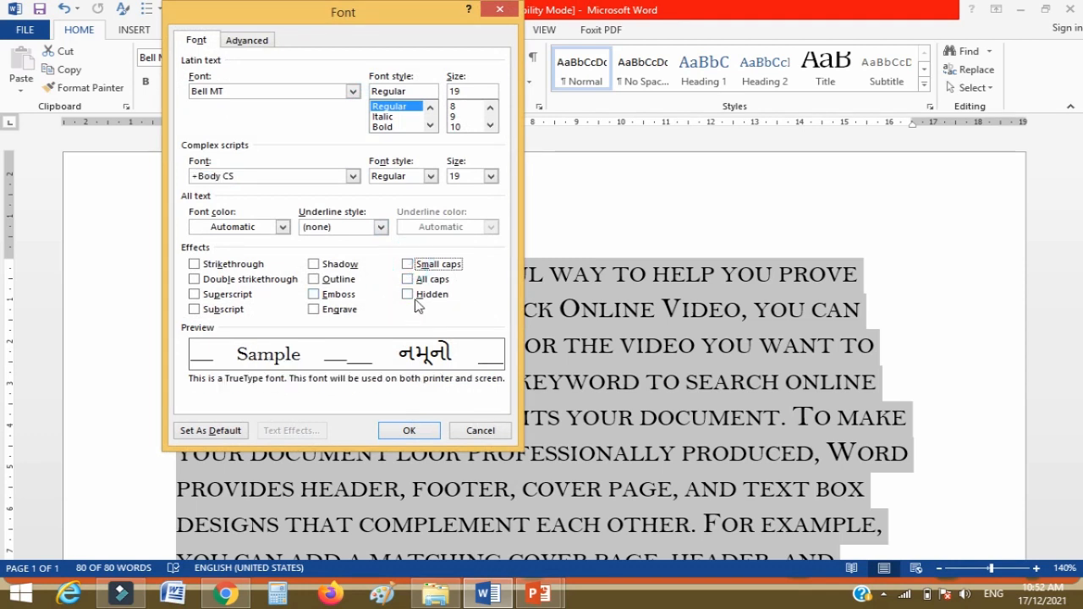
left_click(406, 280)
left_click(412, 430)
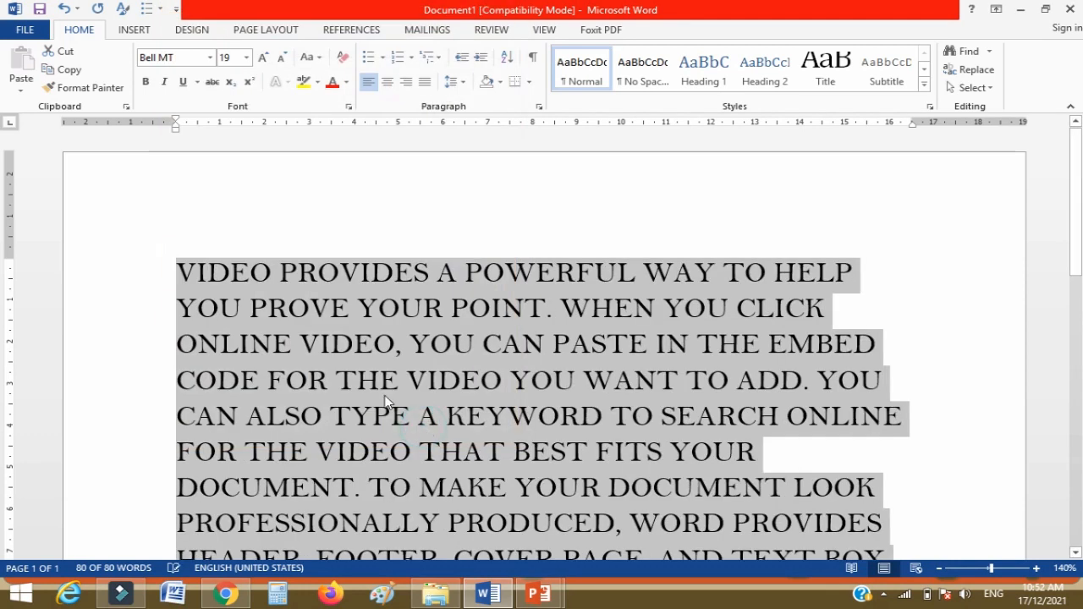
- Clear the All caps effect from the selected paragraph, leaving every effect in the Font dialog off
left_click(347, 106)
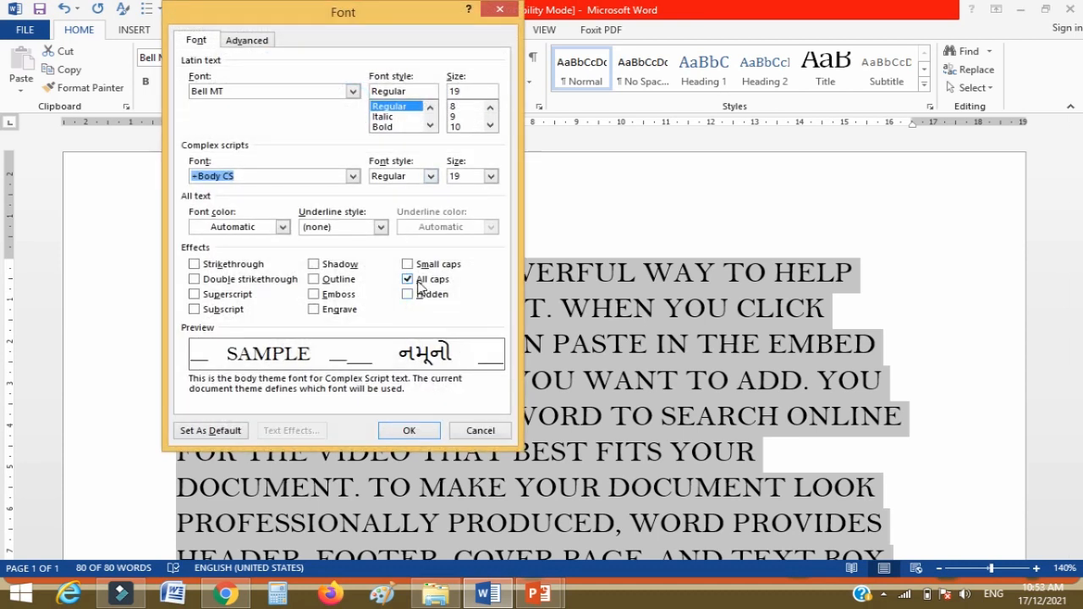
left_click(418, 282)
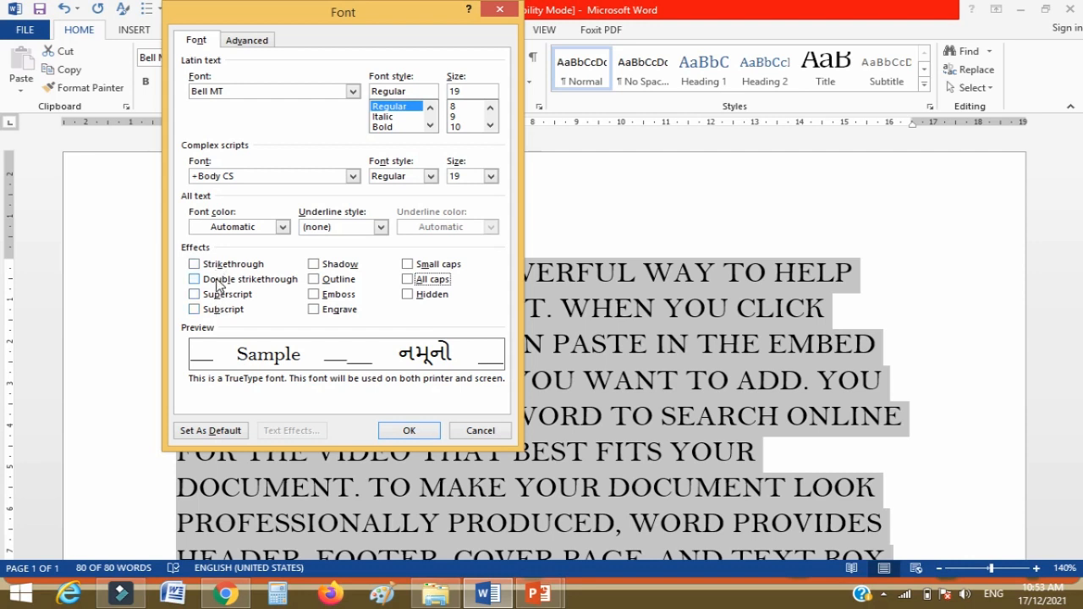
left_click(408, 295)
left_click(408, 294)
left_click(414, 430)
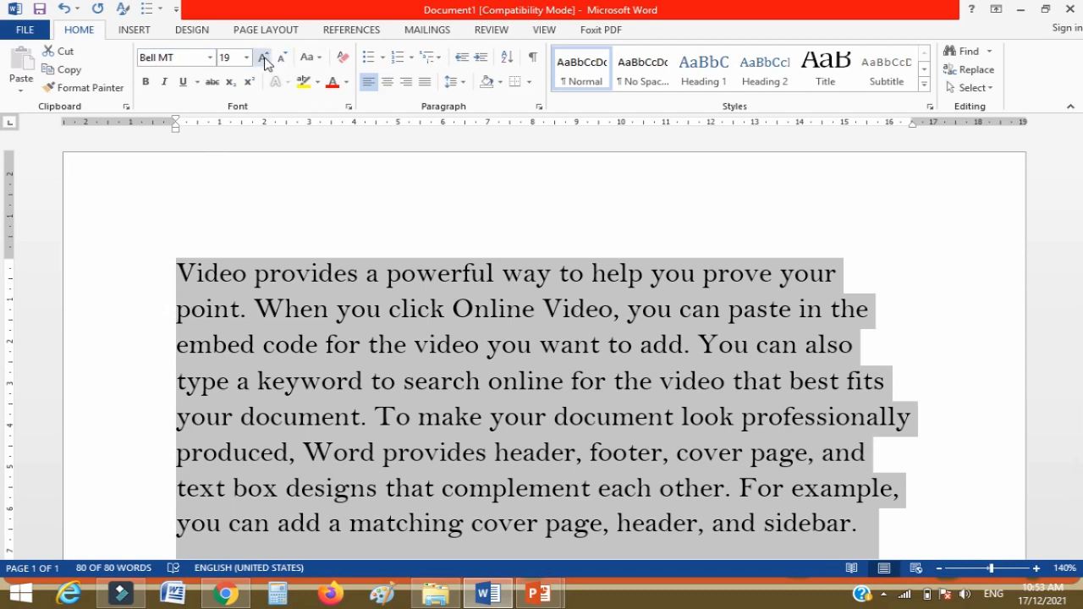
- Change the case of the selected paragraph to Sentence case and then to lowercase
left_click(316, 59)
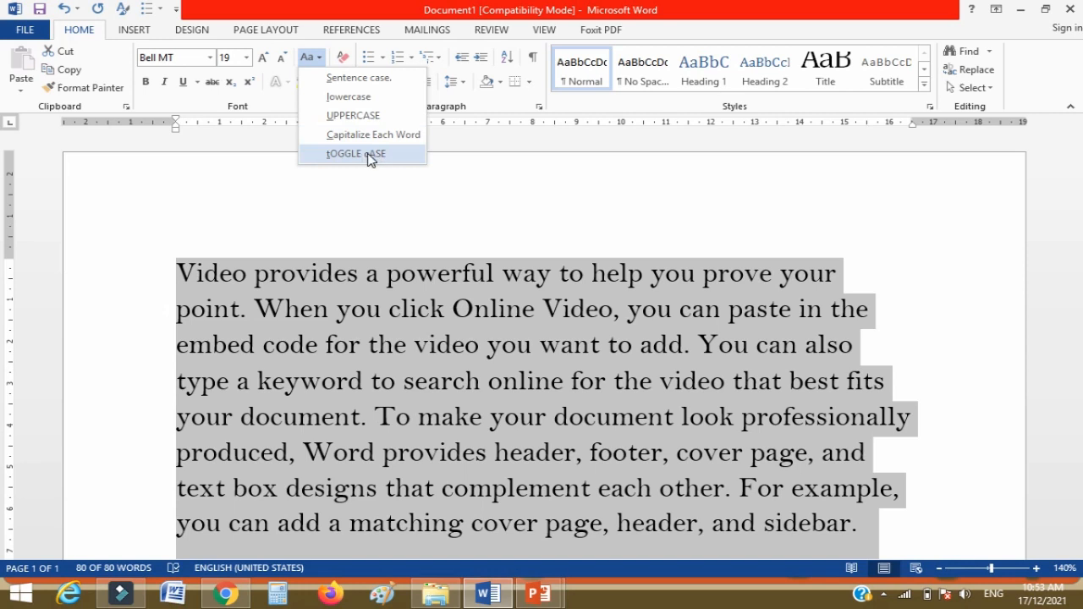
left_click(366, 84)
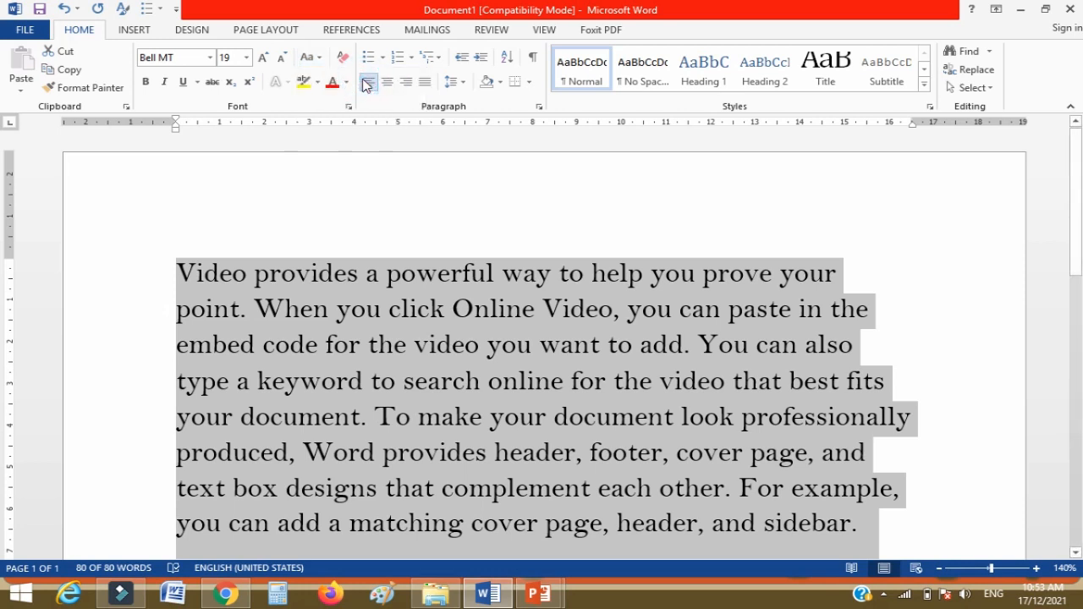
left_click(313, 60)
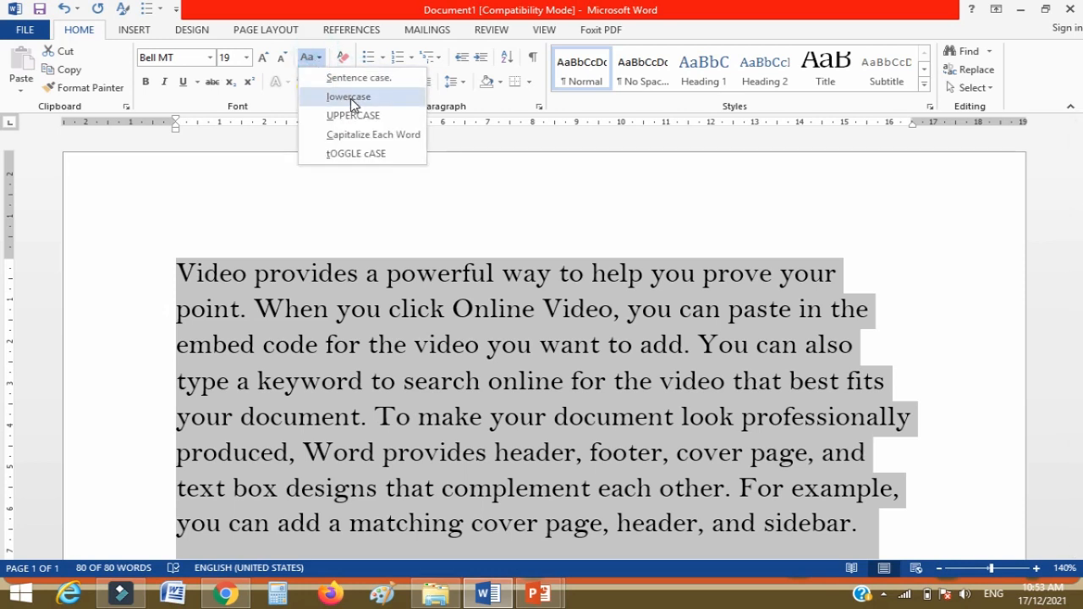
left_click(350, 97)
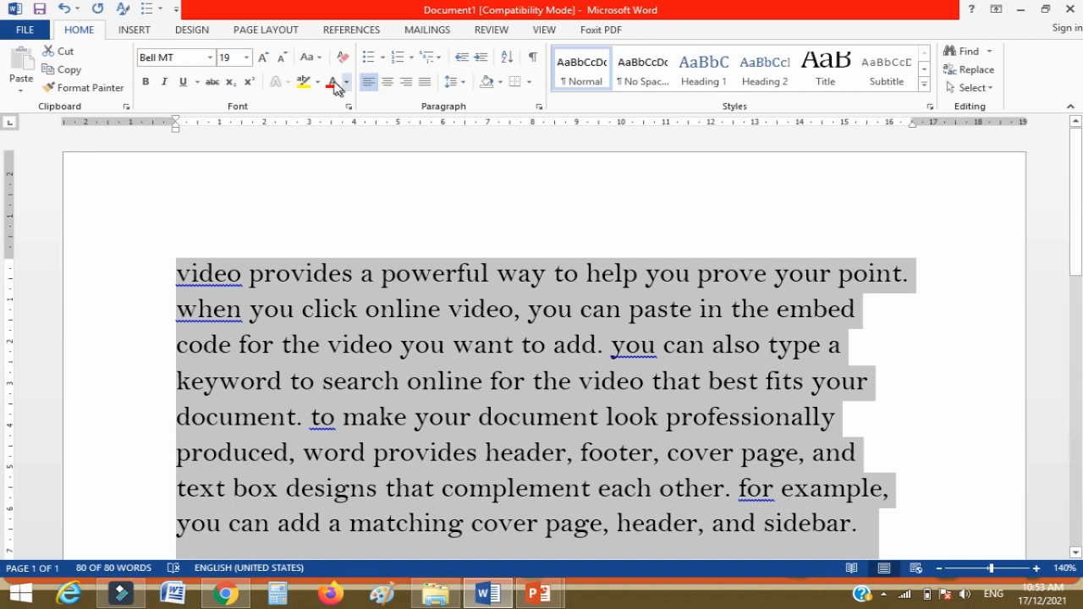
- Convert the selected paragraph to UPPERCASE and then to Capitalize Each Word
left_click(311, 57)
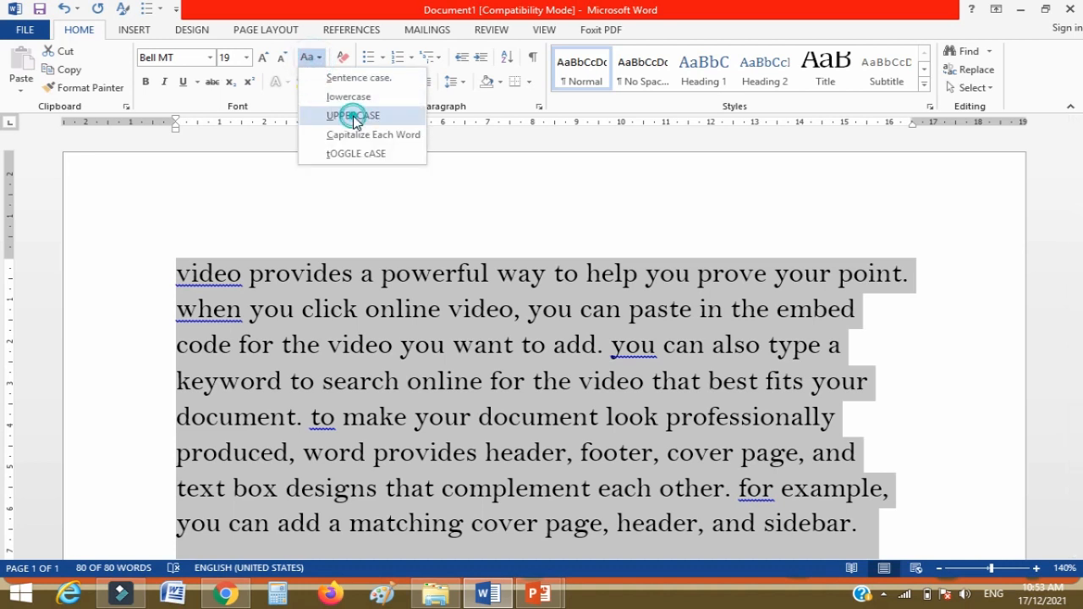
left_click(351, 115)
left_click(309, 57)
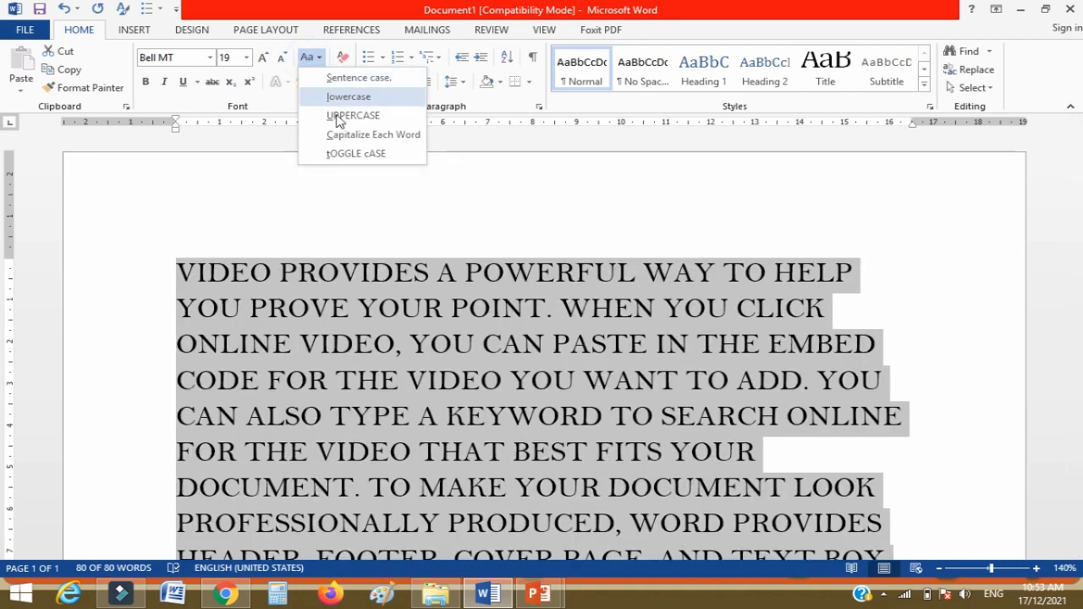
left_click(354, 134)
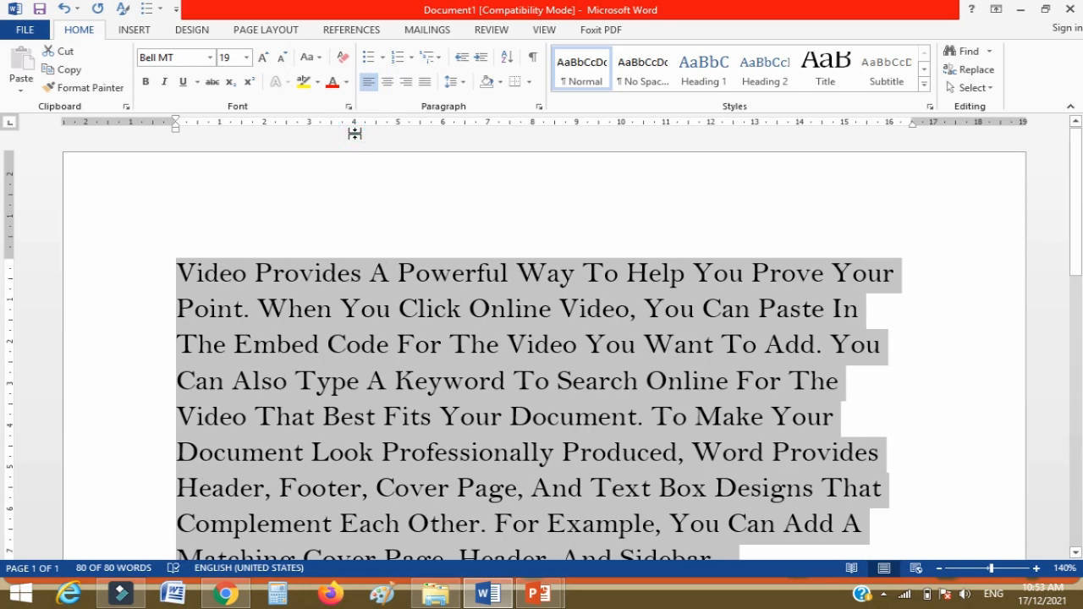
- Try tOGGLE cASE on the selected paragraph and set its text back to Sentence case
left_click(308, 58)
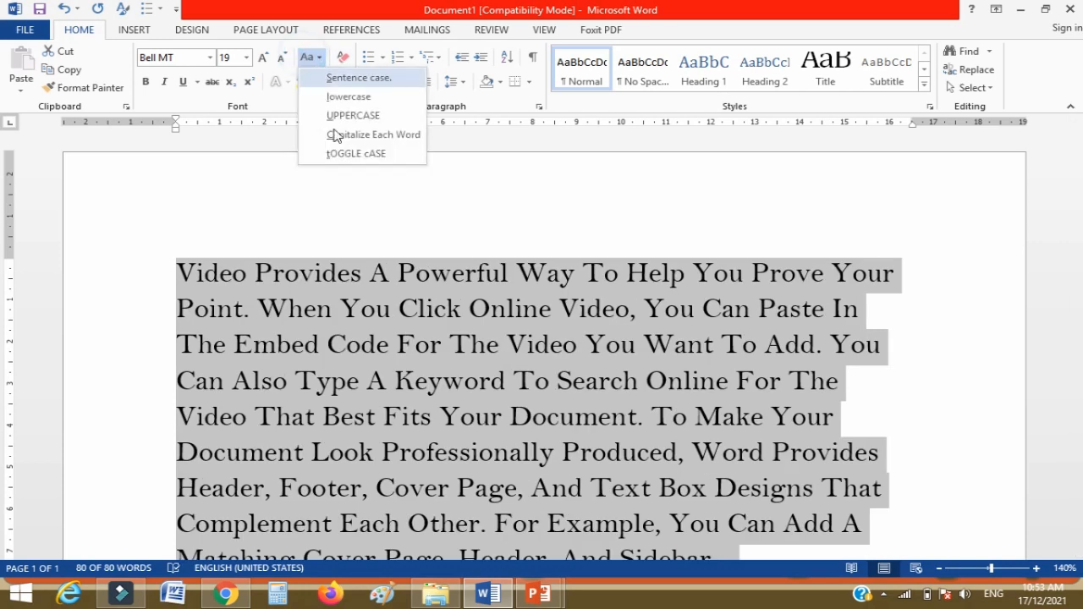
left_click(354, 154)
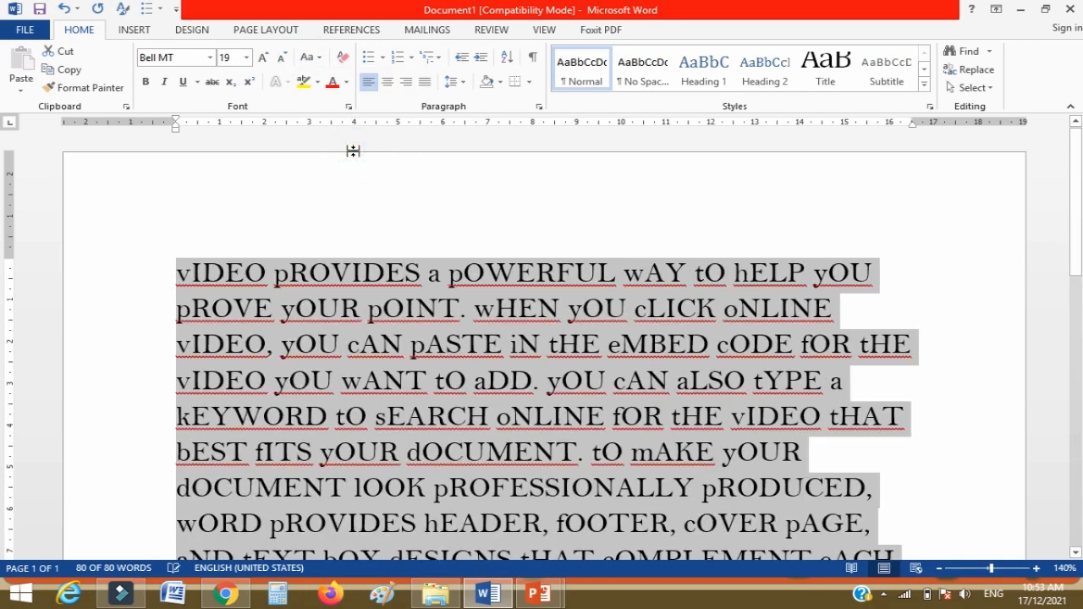
left_click(309, 58)
left_click(348, 79)
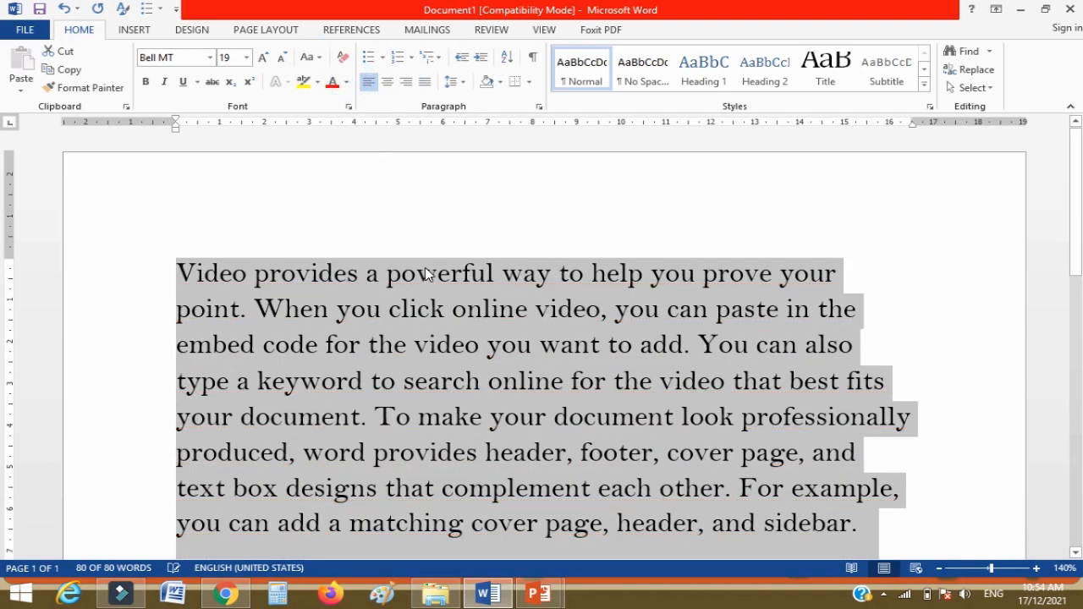
- Highlight the whole paragraph in yellow and remove the highlight again with No Color
left_click(303, 83)
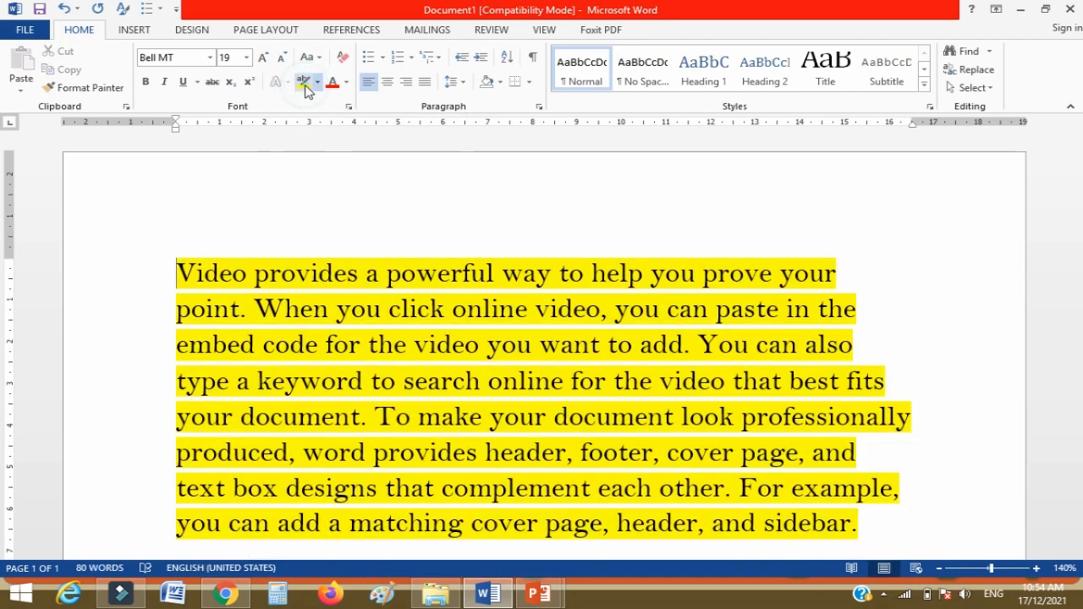
left_click(318, 82)
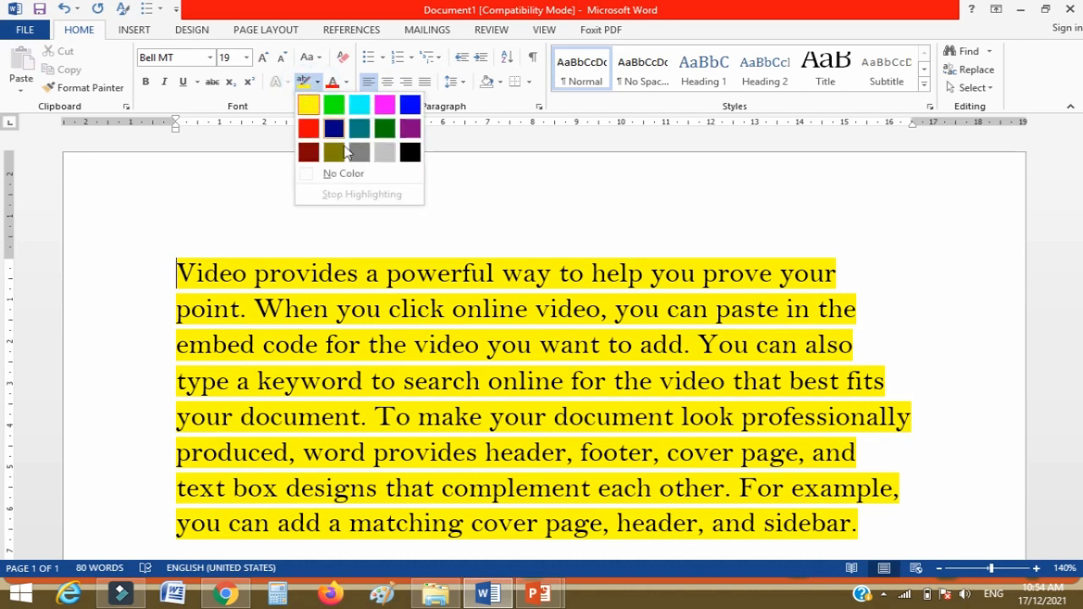
left_click(352, 175)
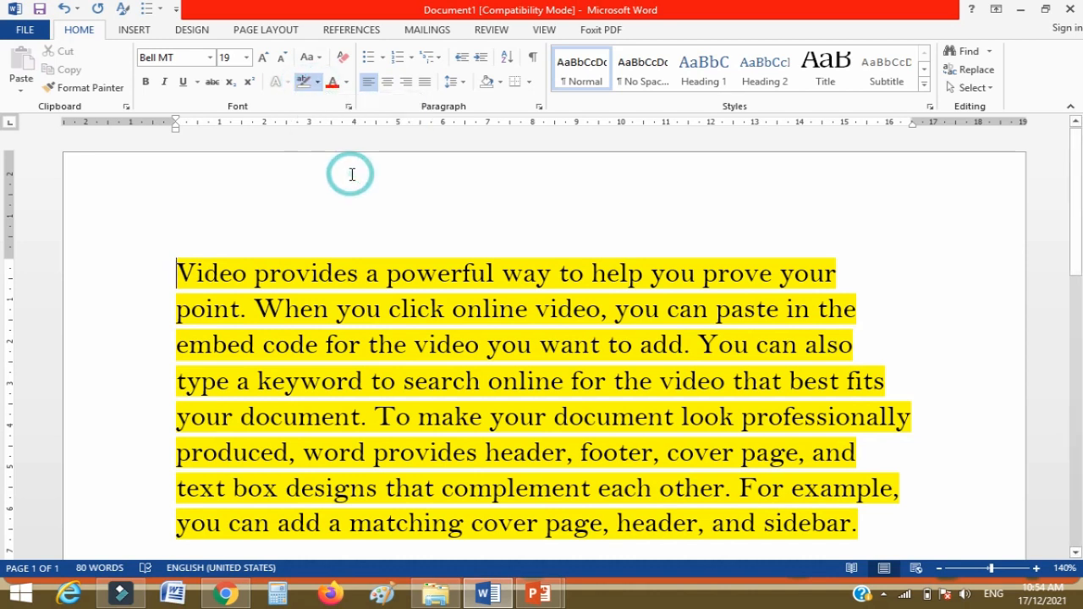
left_click(318, 84)
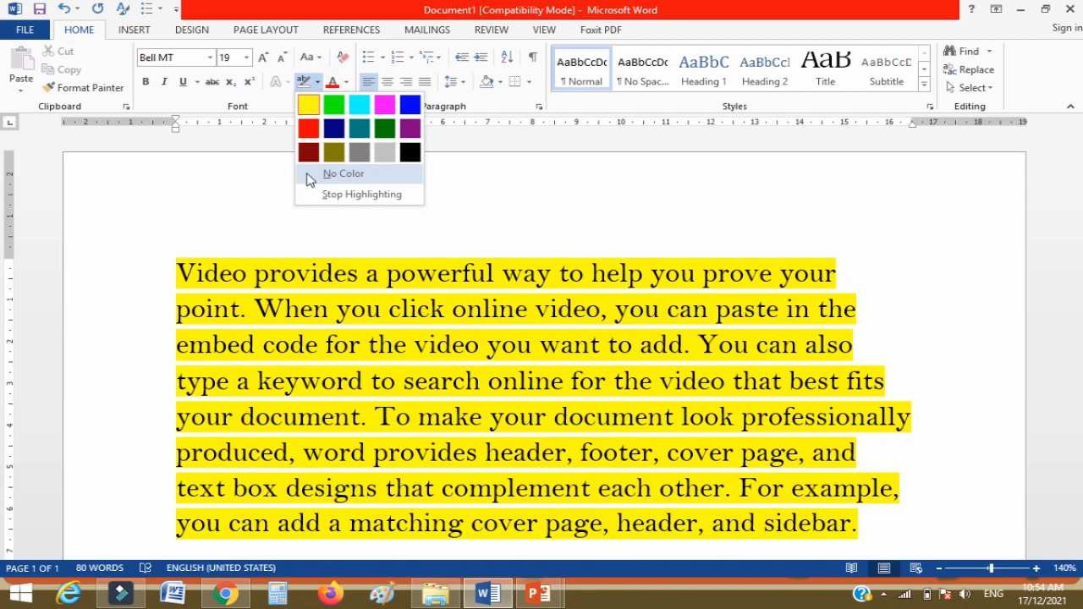
left_click(306, 174)
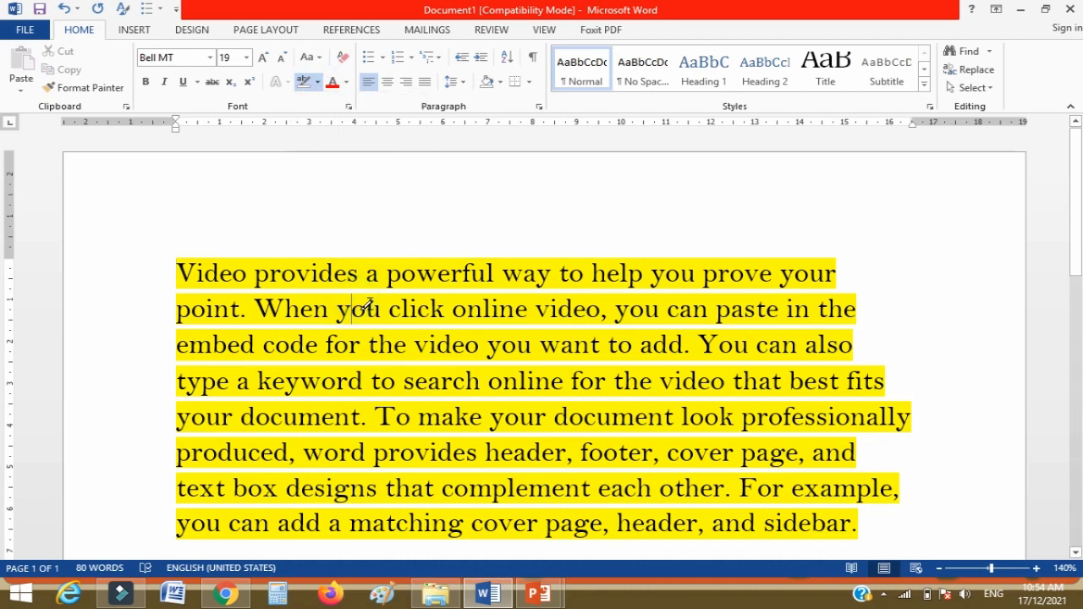
key("ctrl+a")
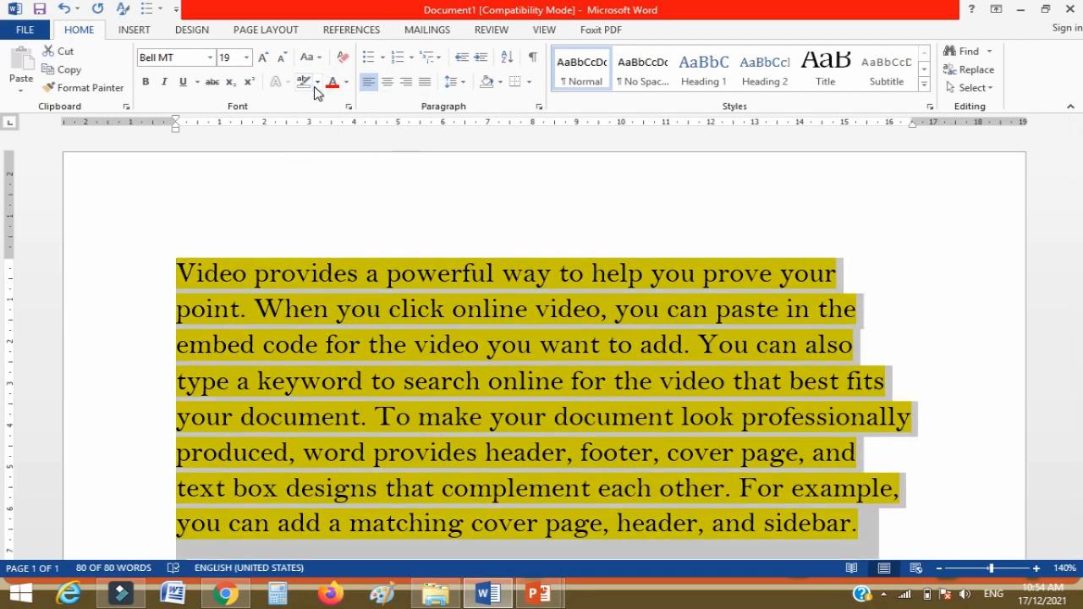
left_click(318, 84)
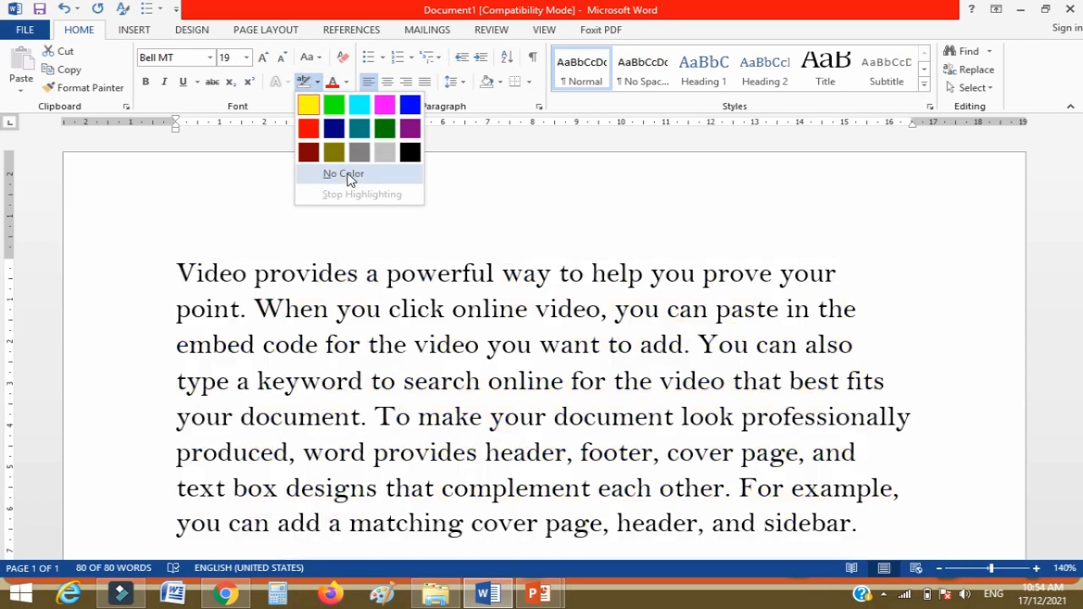
left_click(348, 175)
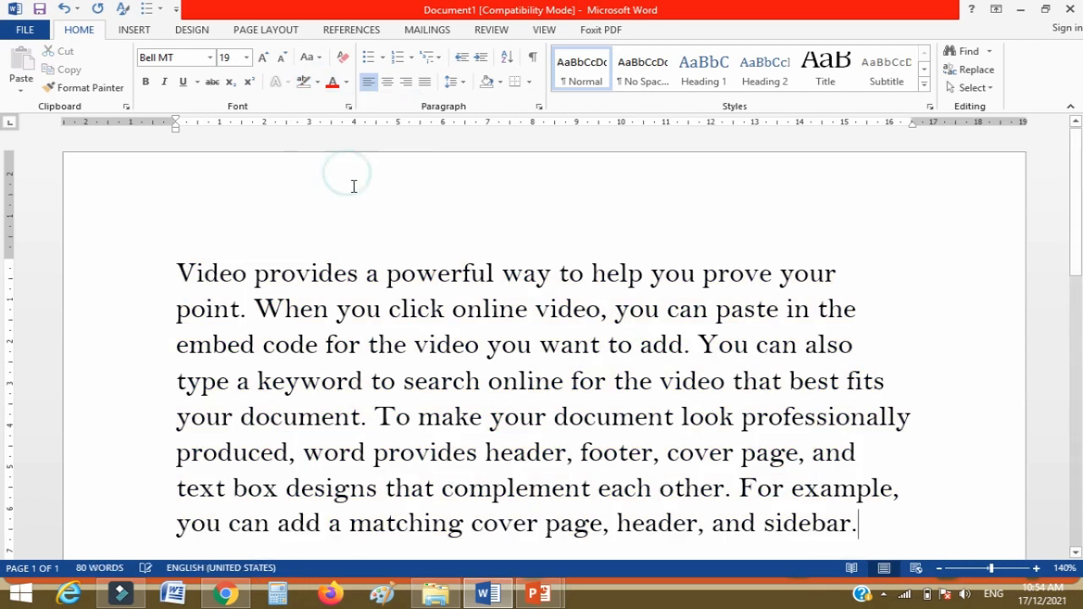
- Set the font color of the whole paragraph to standard dark blue
left_click(346, 83)
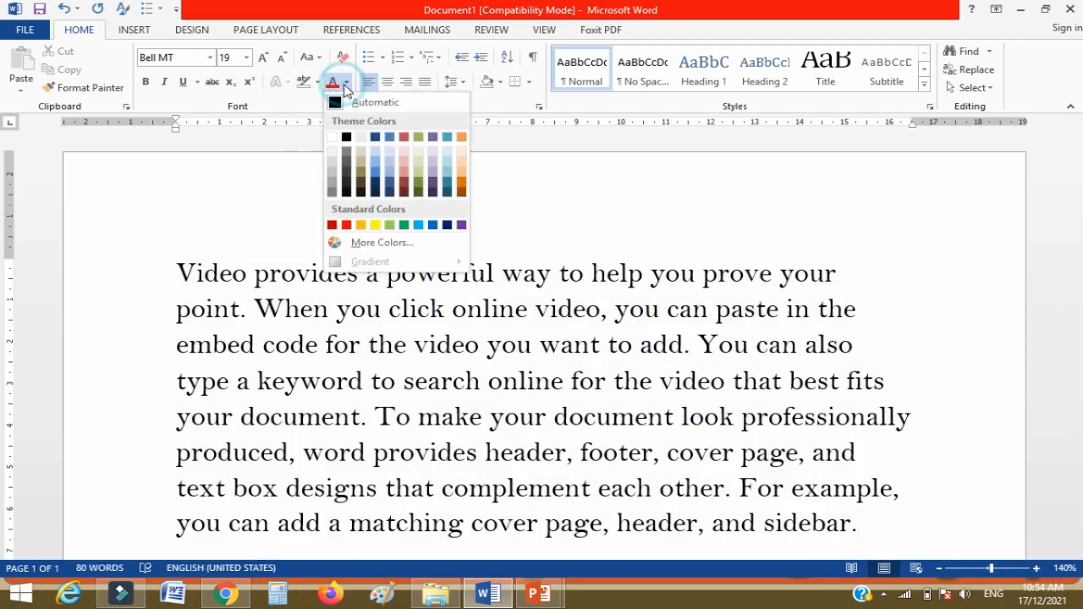
left_click(446, 225)
left_click(432, 271)
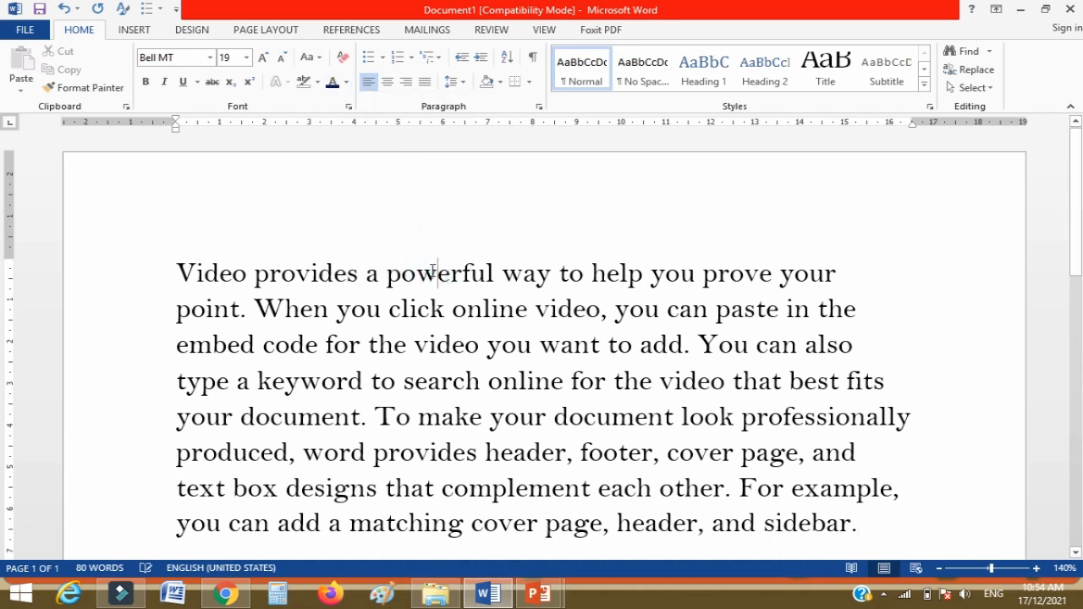
key("ctrl+a")
left_click(333, 82)
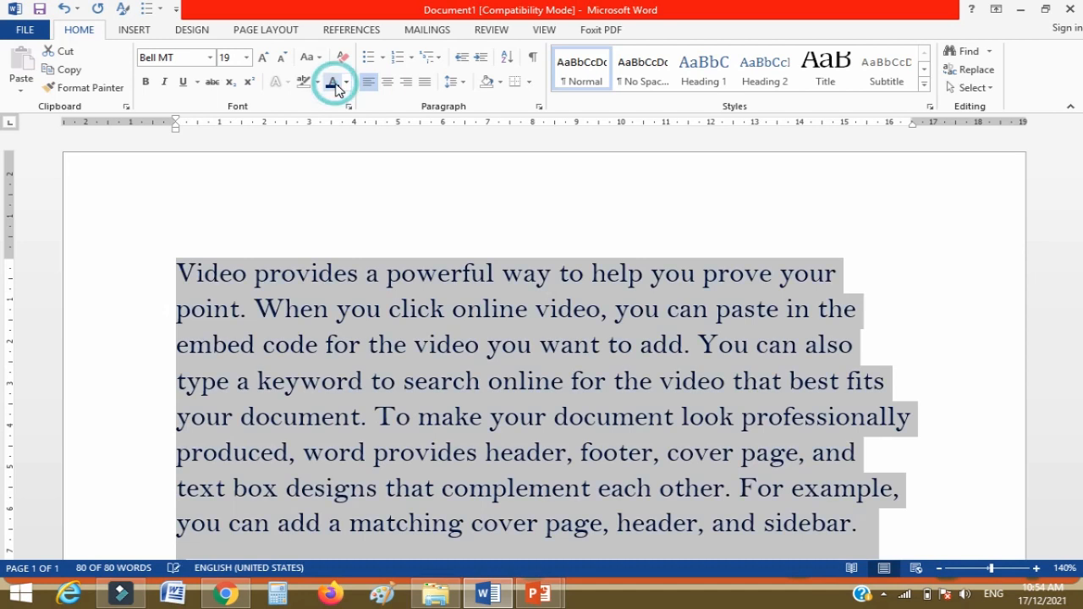
- Set the selected paragraph's font color to standard red and justify its text
left_click(346, 82)
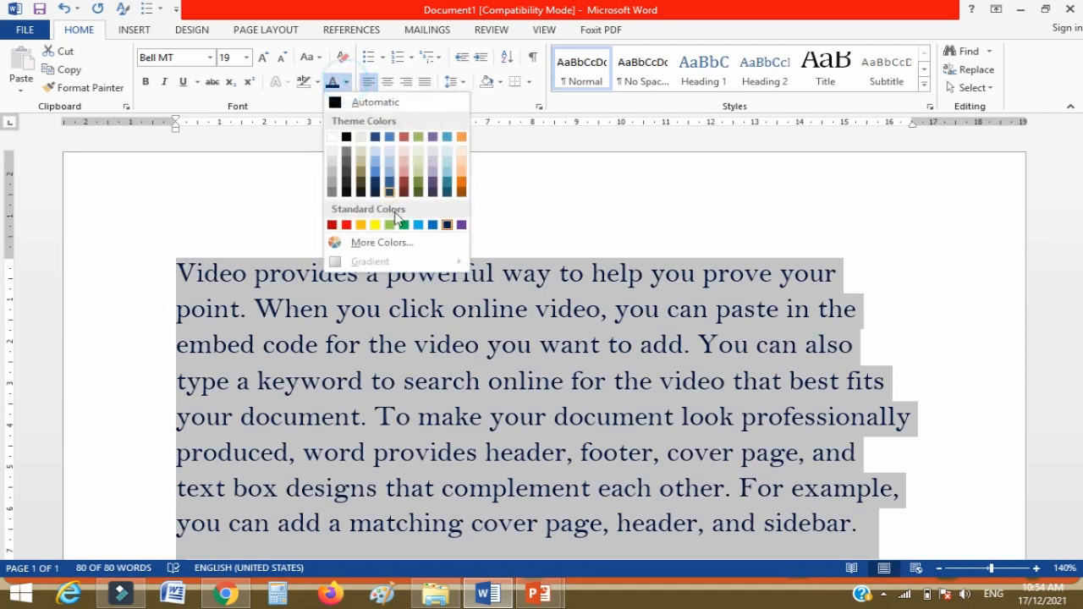
left_click(346, 225)
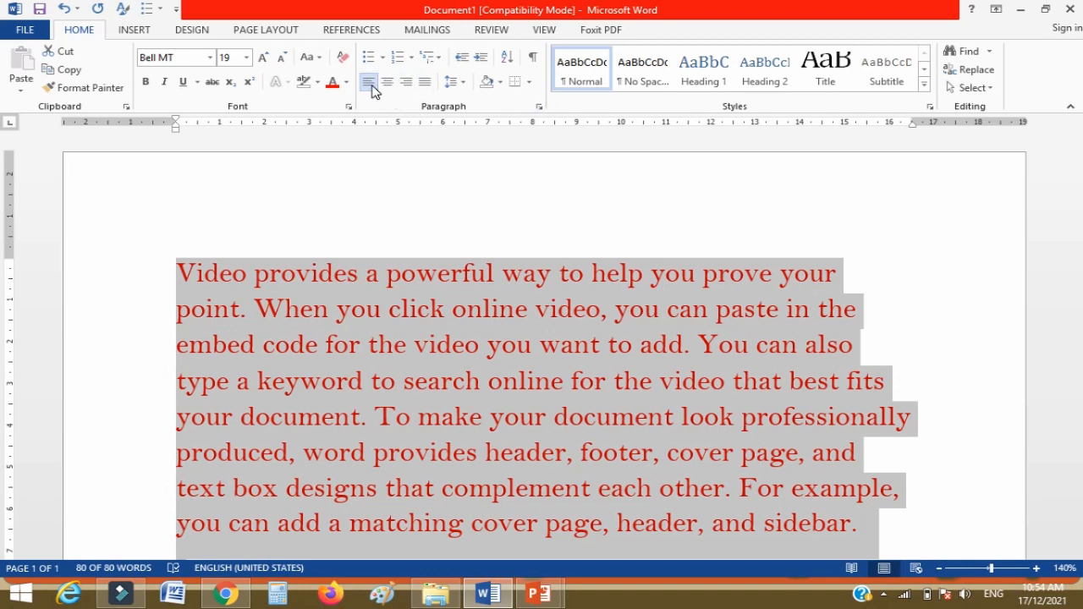
left_click(427, 87)
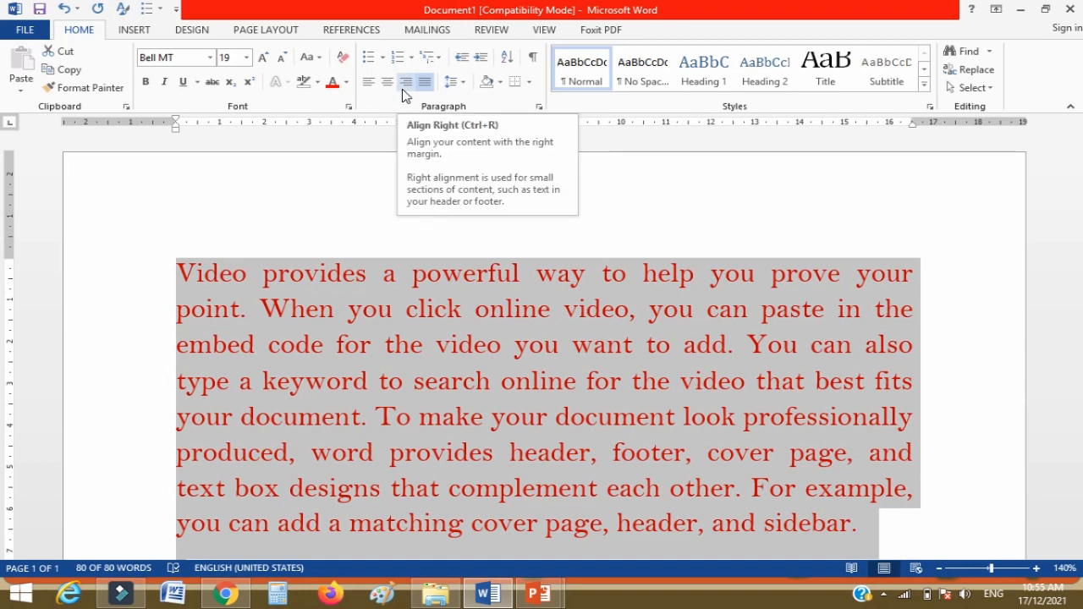
- Keep the paragraph's outline level at Body Text, enable mirror indents and apply an inside indentation of 0.01'
left_click(461, 83)
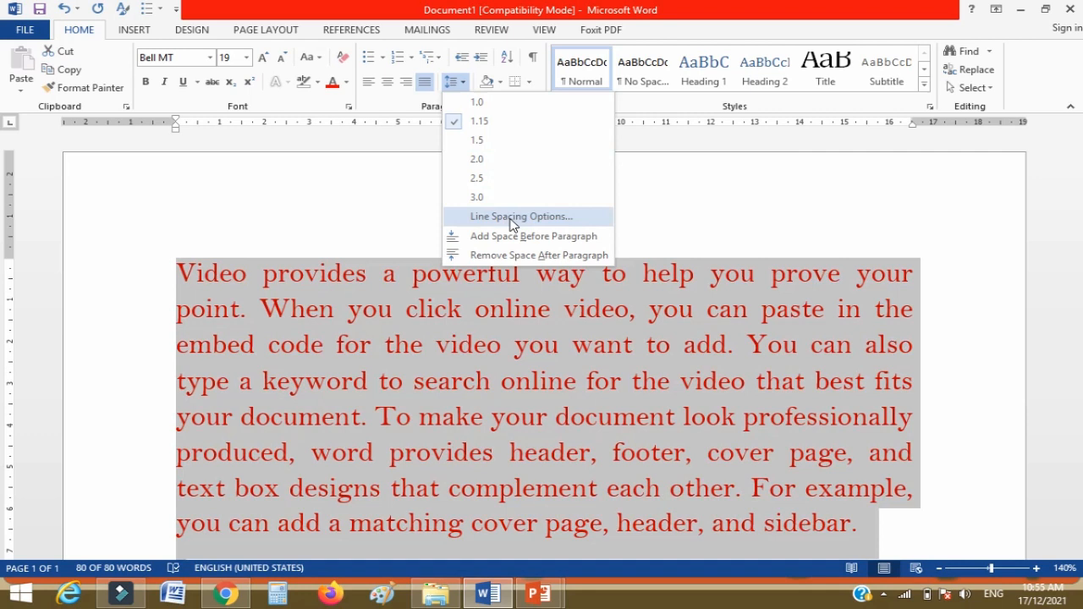
left_click(516, 217)
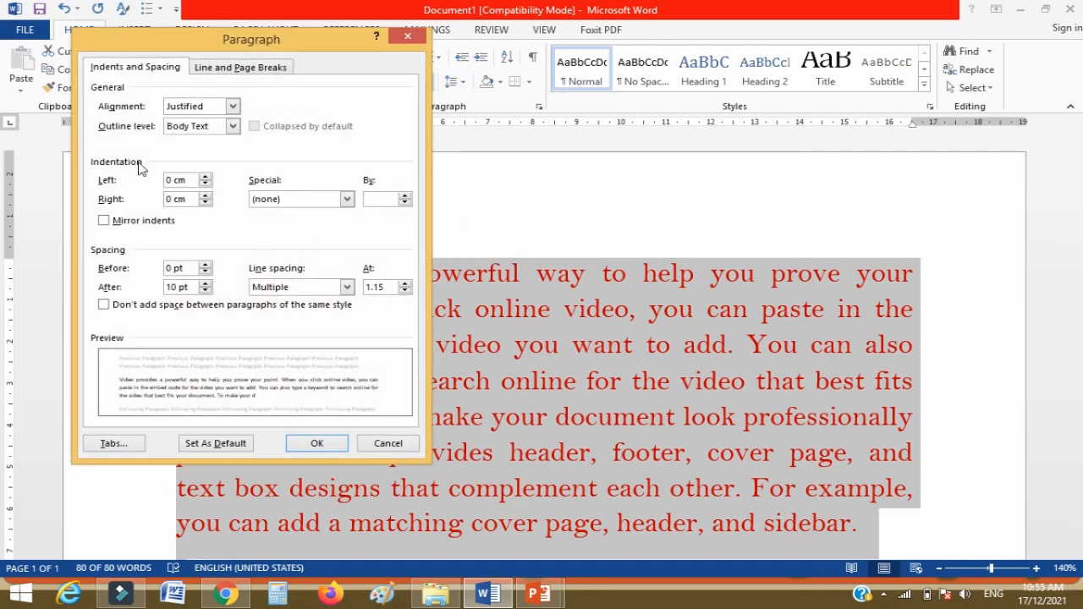
left_click(231, 127)
left_click(223, 137)
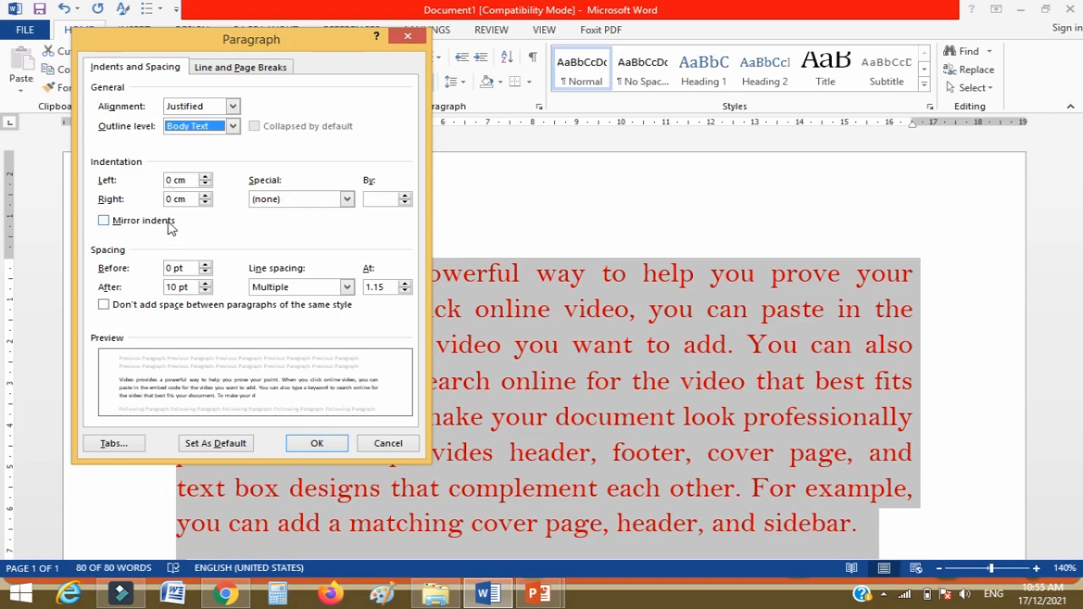
left_click(103, 222)
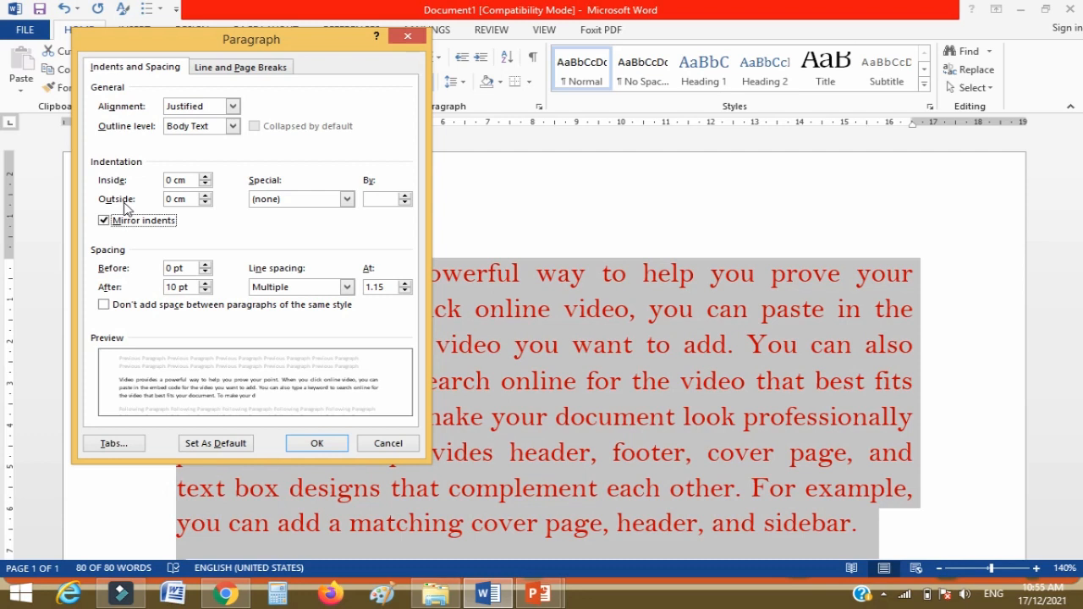
left_click_drag(195, 181, 141, 176)
type("0.01'")
left_click(317, 447)
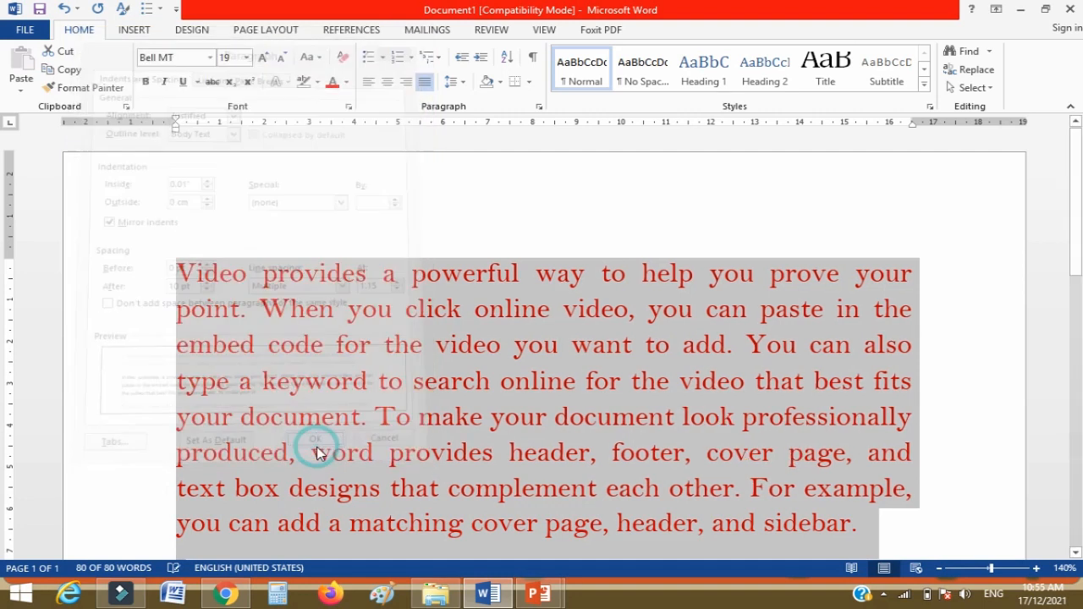
- Set the paragraph's inside indentation to -0.6 cm and apply it
left_click(539, 107)
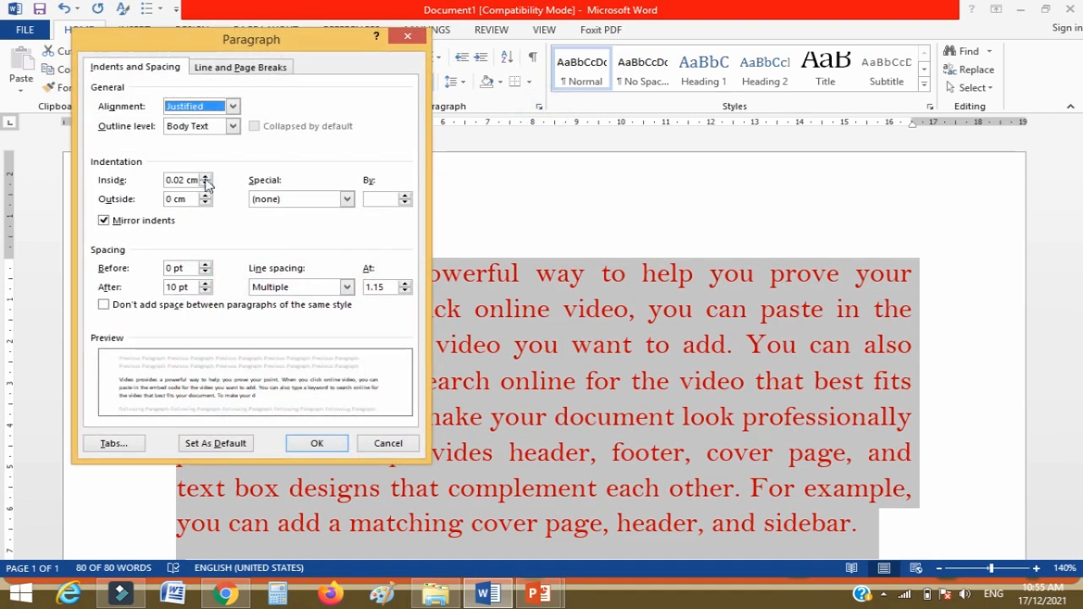
left_click(206, 177)
left_click(209, 183)
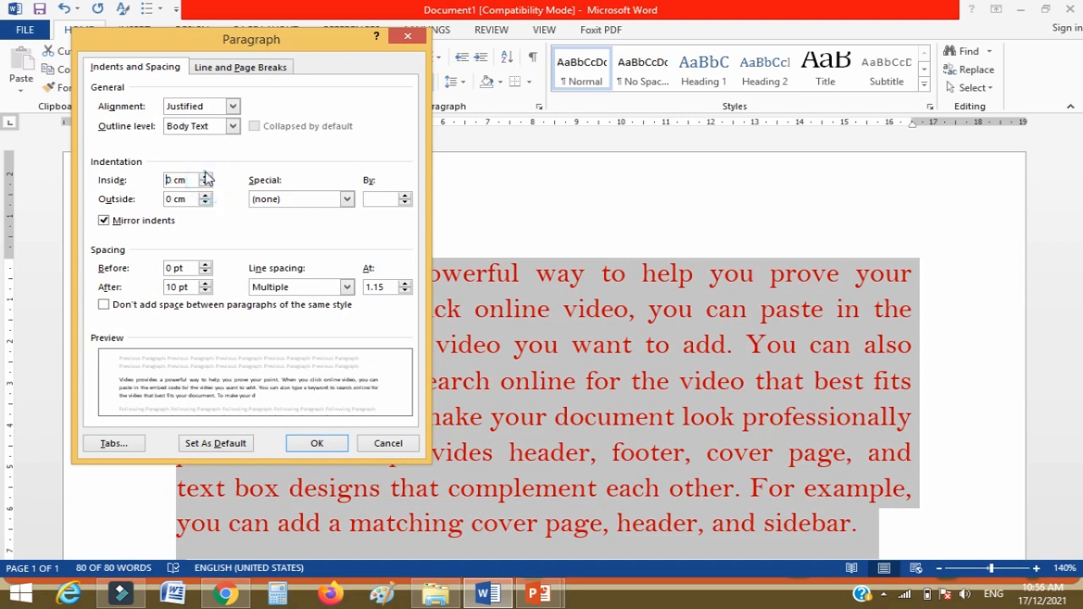
left_click(206, 174)
left_click(208, 183)
left_click(208, 174)
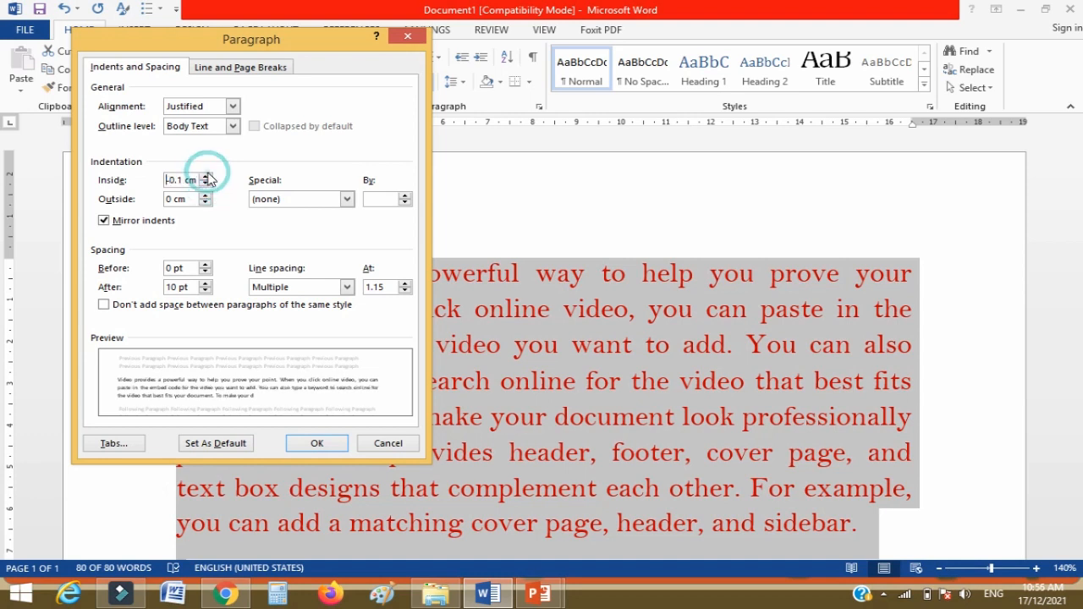
left_click(207, 183)
left_click(207, 183)
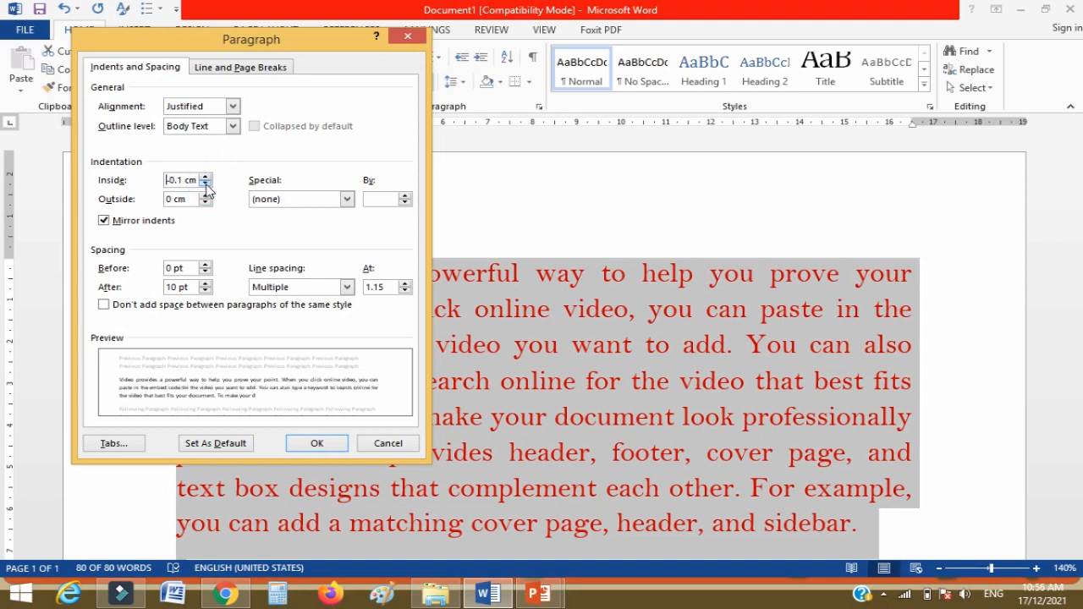
left_click(206, 184)
left_click(206, 184)
left_click(207, 183)
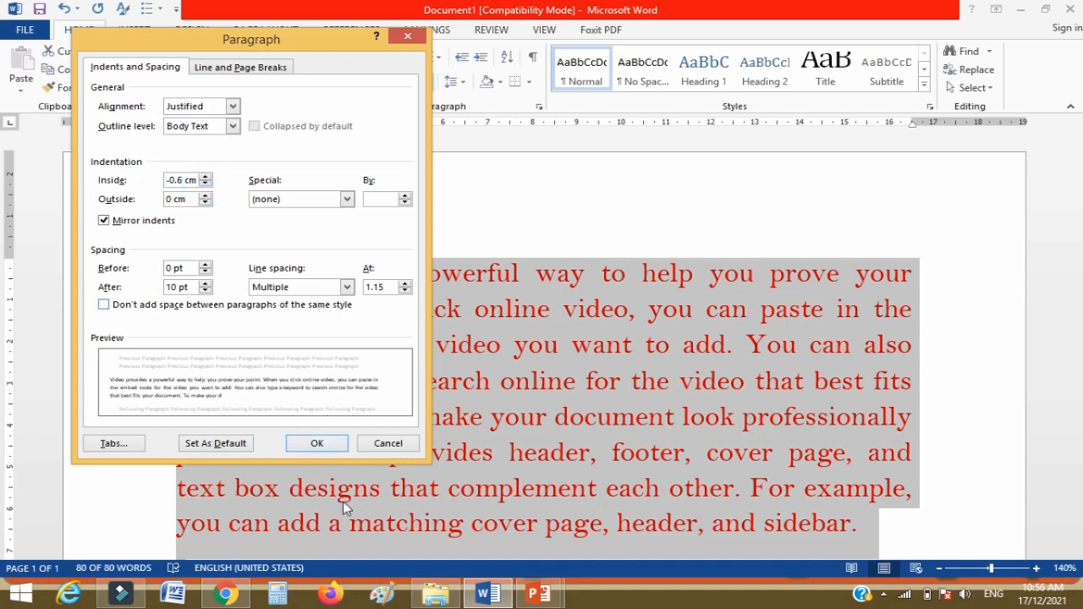
left_click(311, 445)
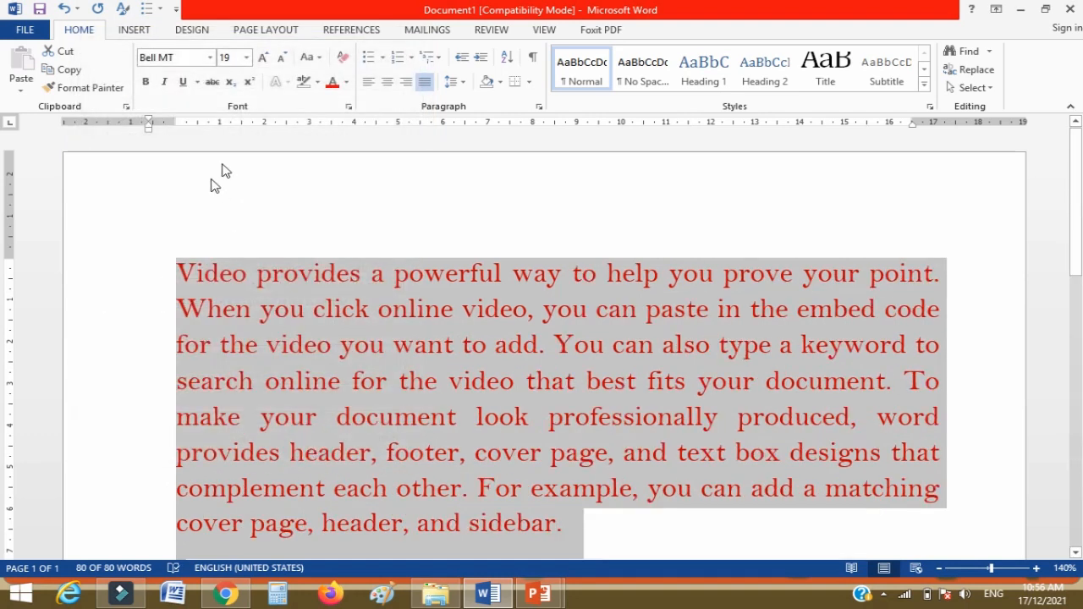
- Reopen the paragraph settings and return the inside indentation to 0 cm
left_click(538, 107)
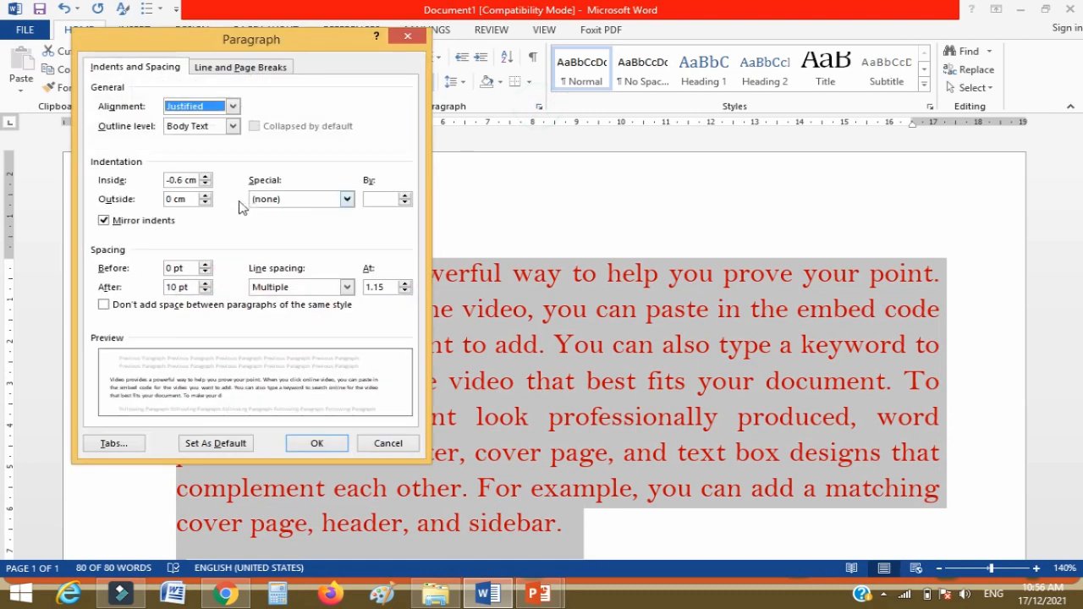
left_click(205, 176)
left_click(206, 176)
left_click(206, 176)
left_click(206, 176)
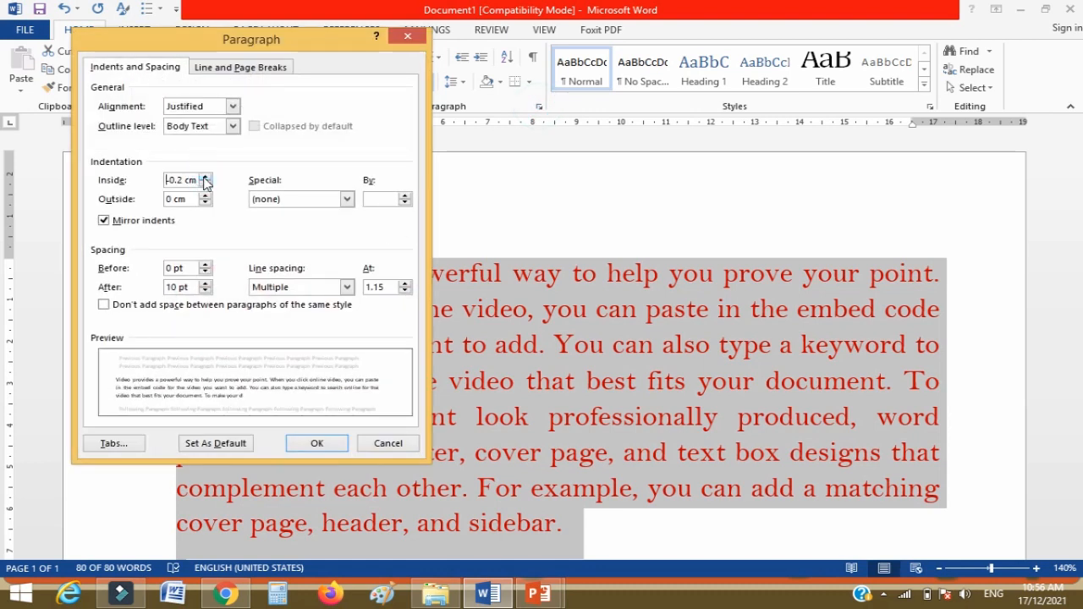
left_click(205, 176)
left_click(206, 176)
- Toggle mirror indents on and off, review the special indentation options, and leave mirror indents disabled
left_click(103, 222)
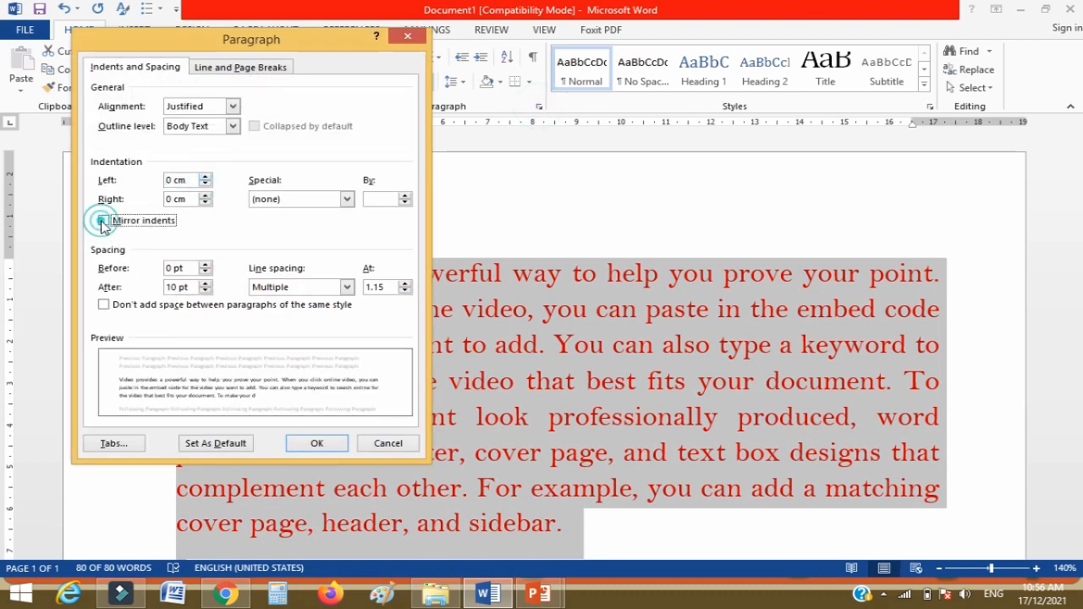
left_click(103, 221)
left_click(103, 222)
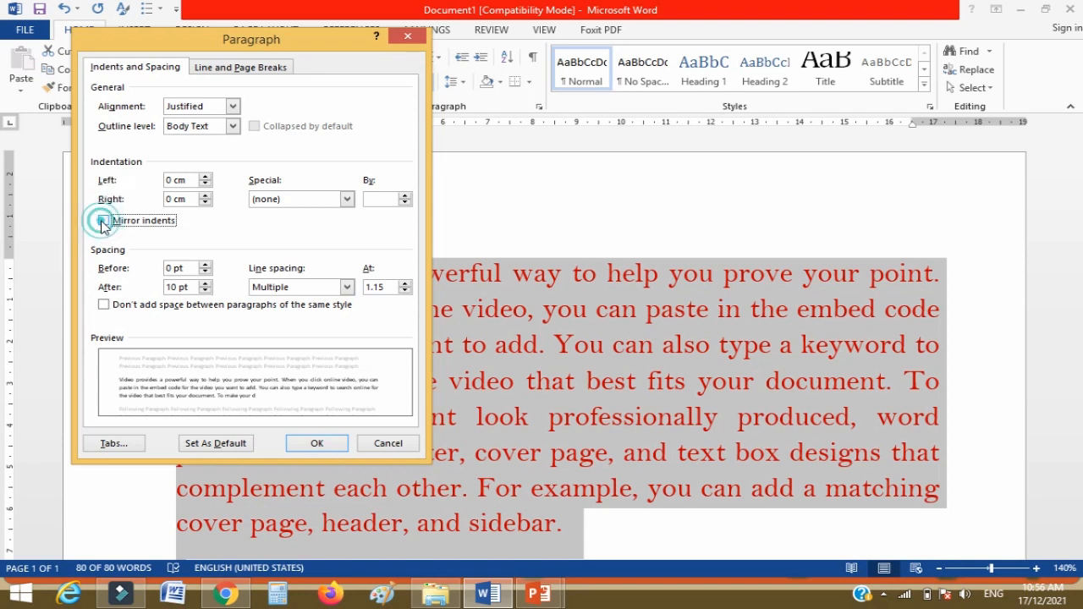
left_click(104, 221)
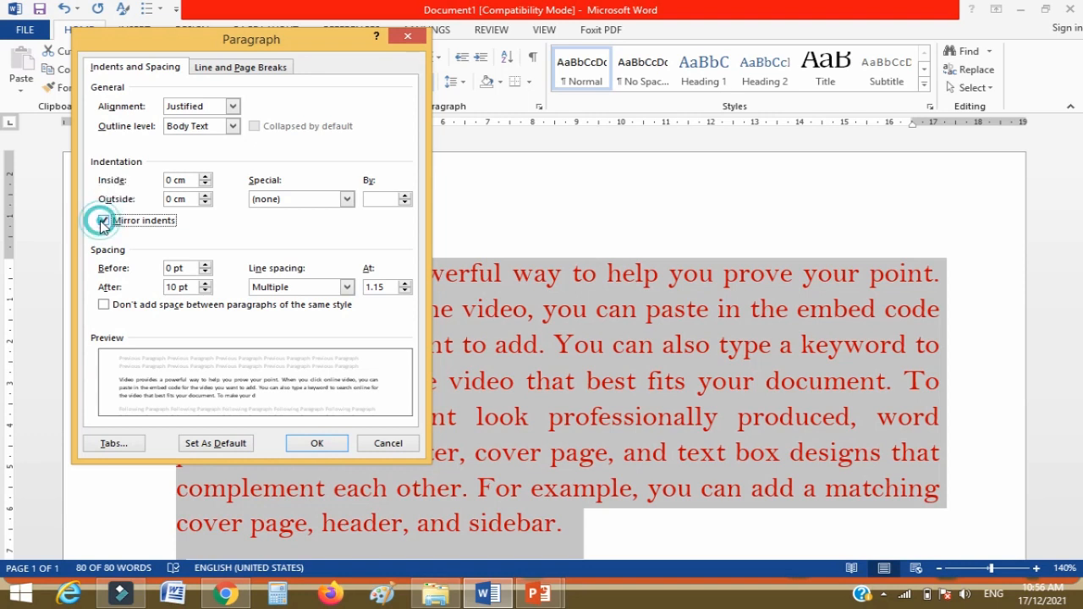
left_click(346, 198)
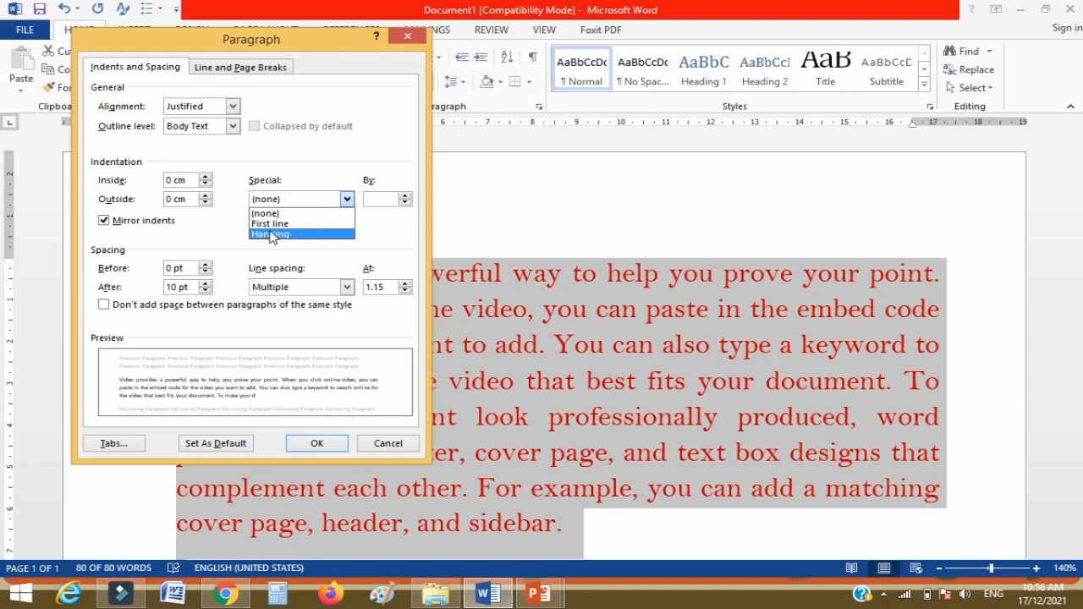
left_click(211, 228)
left_click(103, 220)
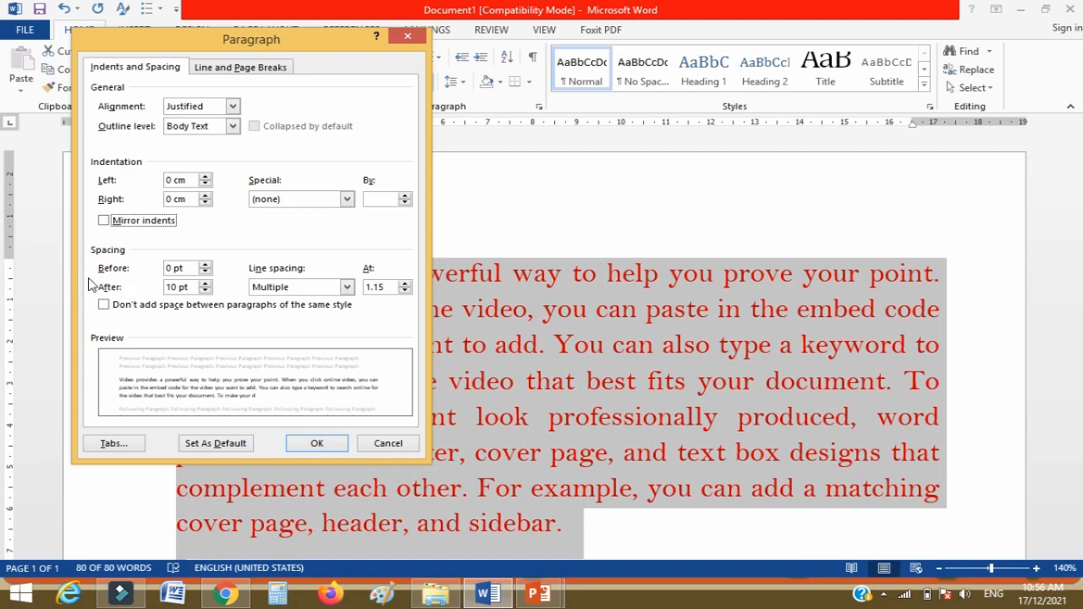
- Set the paragraph spacing to Auto both before and after
left_click(205, 271)
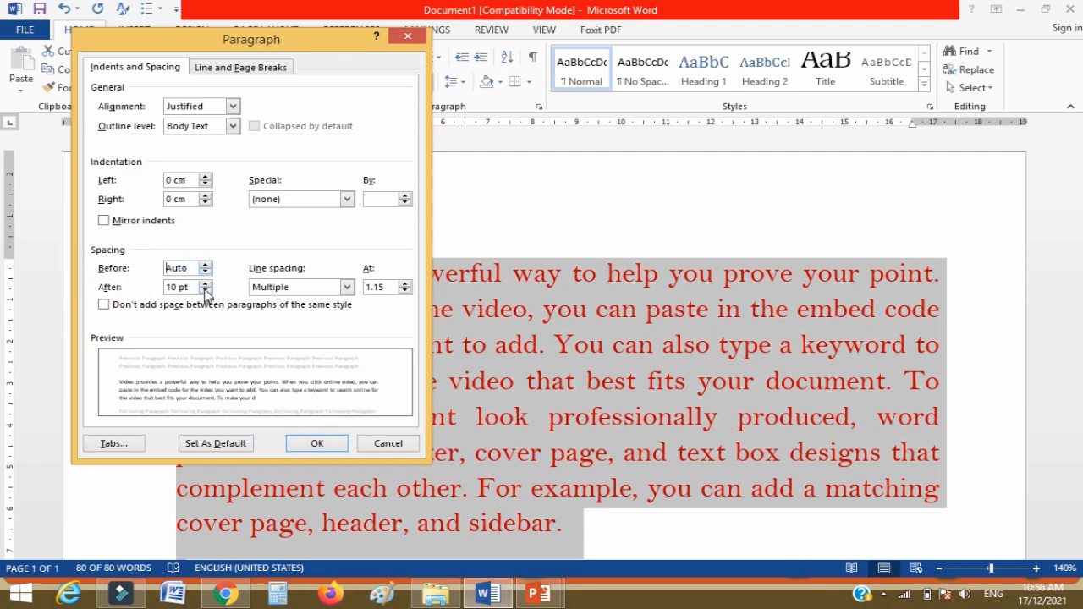
left_click(205, 284)
left_click(206, 291)
left_click(206, 291)
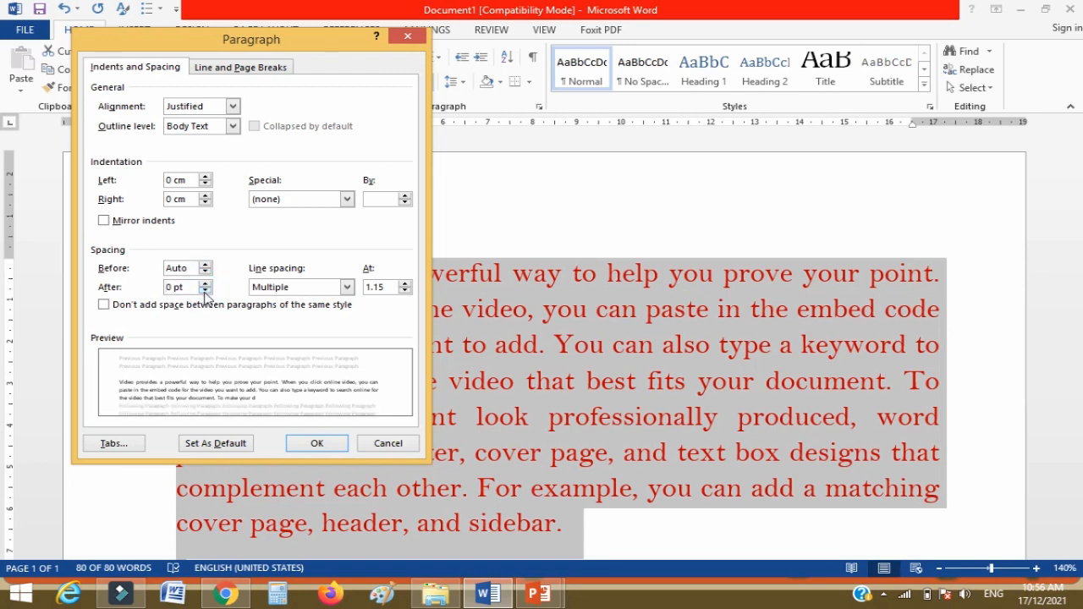
left_click(205, 291)
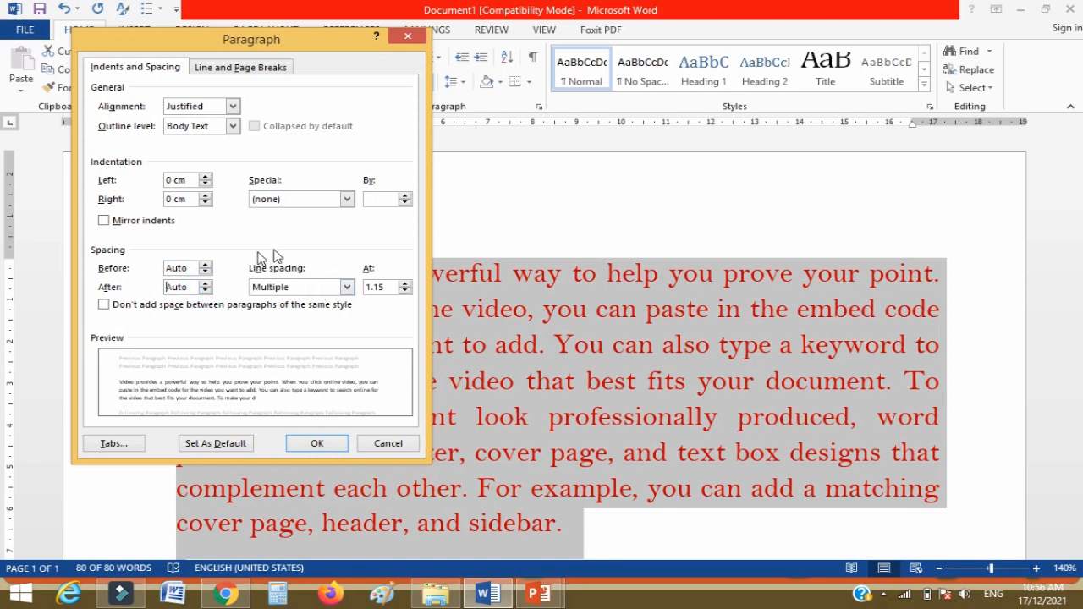
- Set the line spacing to Multiple at 1.35 and apply the paragraph settings
left_click(347, 287)
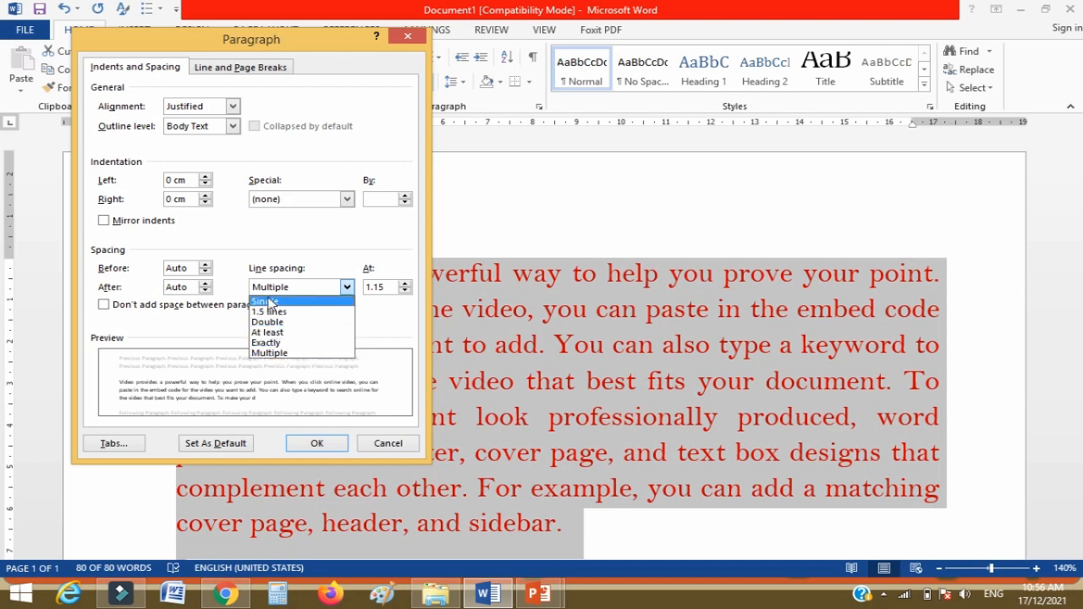
left_click(280, 354)
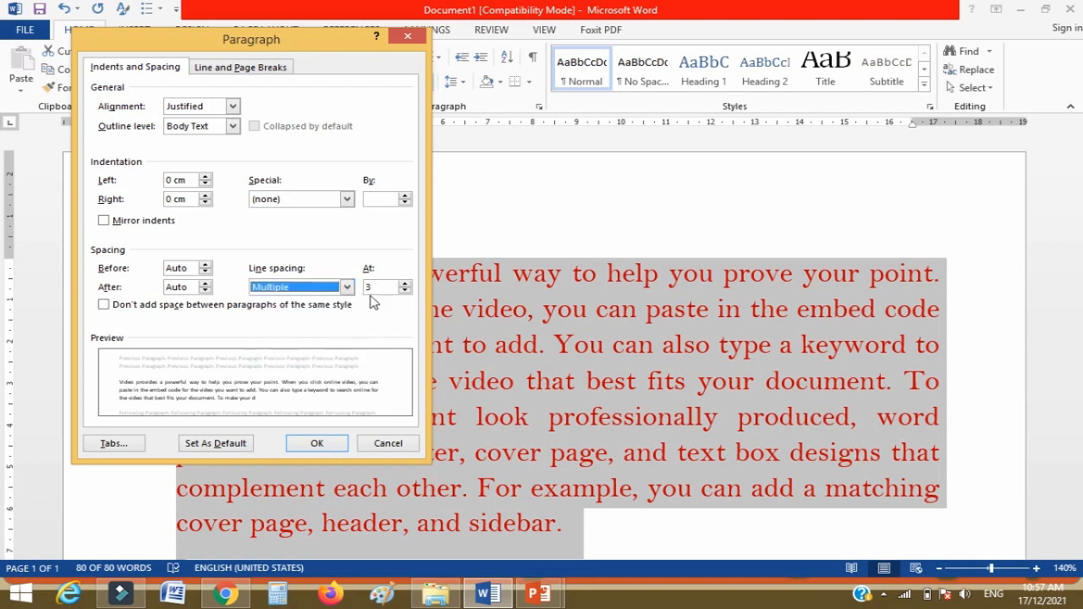
type("1.35")
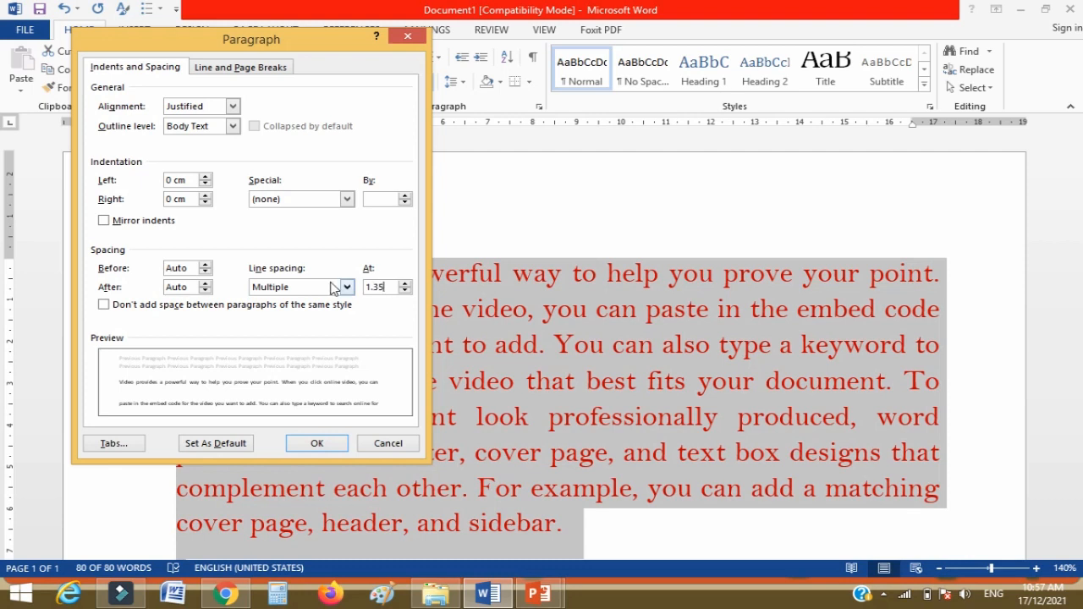
left_click(316, 444)
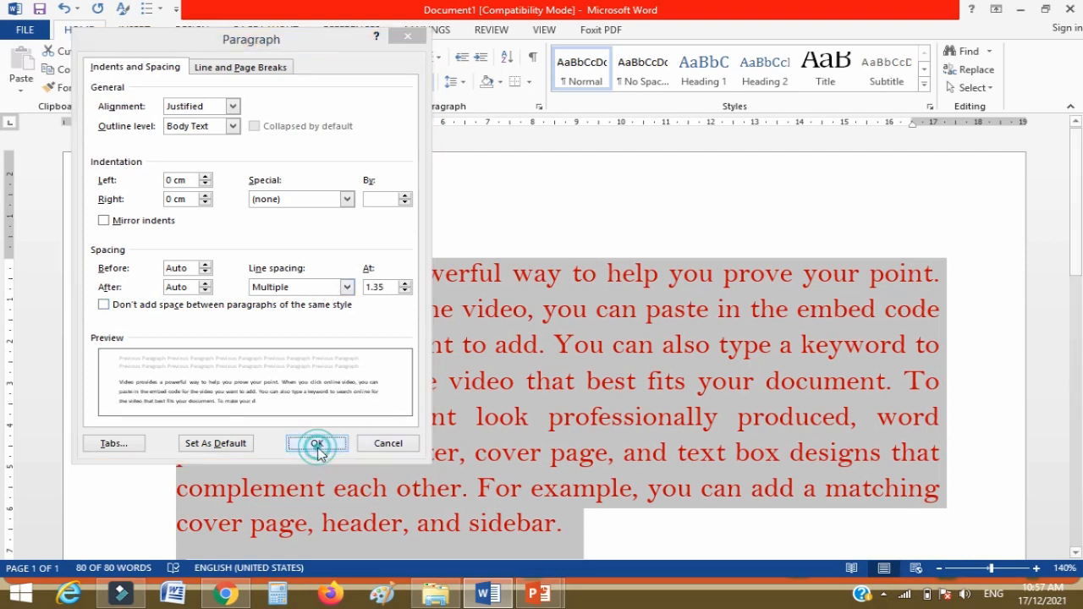
- Turn on the option not to add space between paragraphs of the same style, toggling it a few times, and apply it
left_click(455, 82)
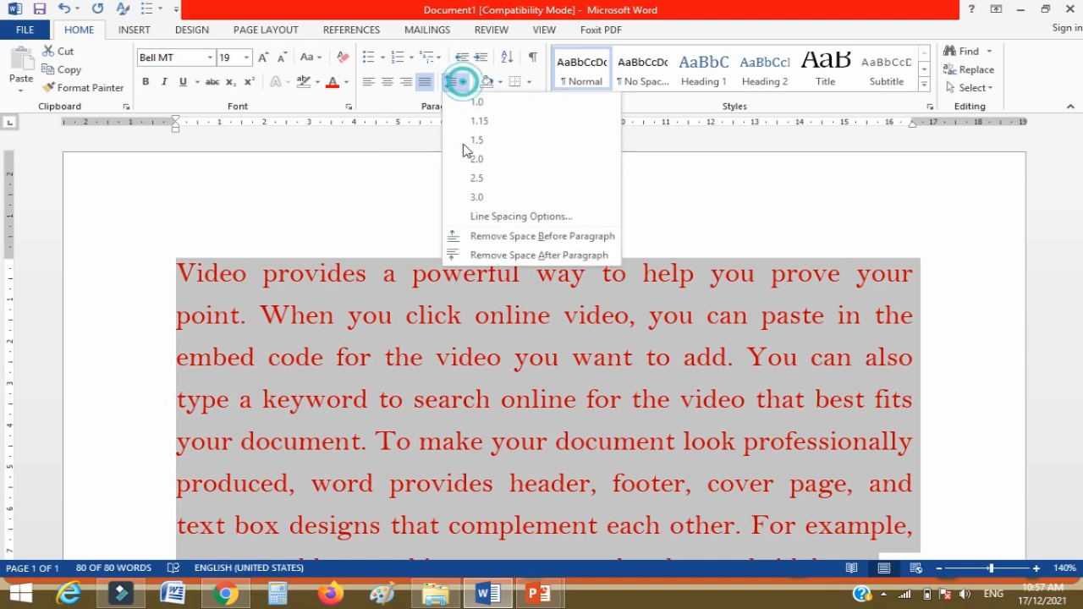
left_click(499, 217)
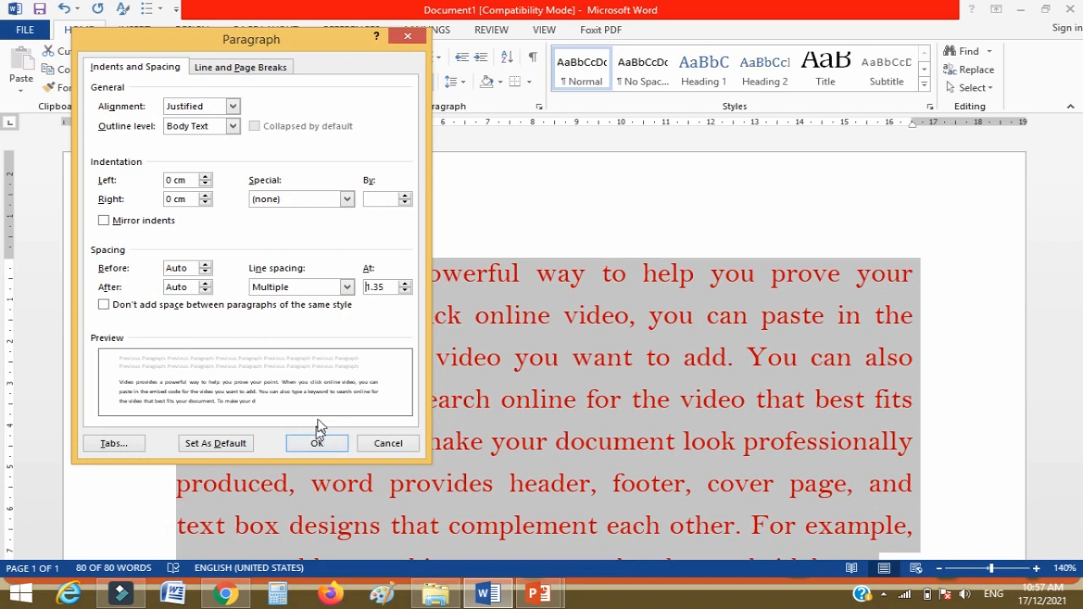
left_click(104, 305)
left_click(104, 305)
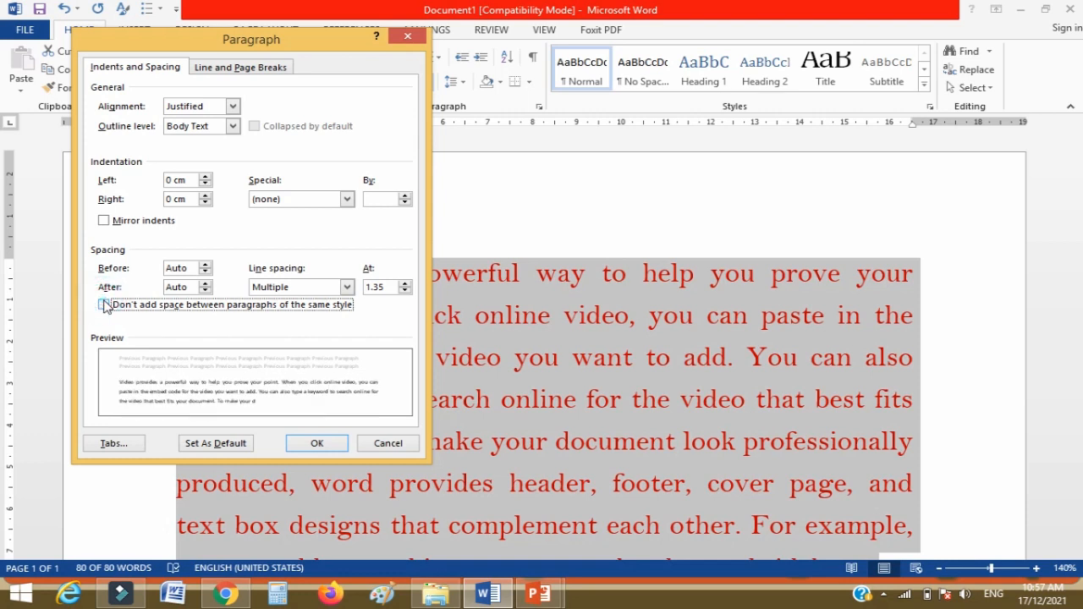
left_click(104, 305)
left_click(105, 305)
left_click(105, 305)
left_click(105, 305)
left_click(104, 305)
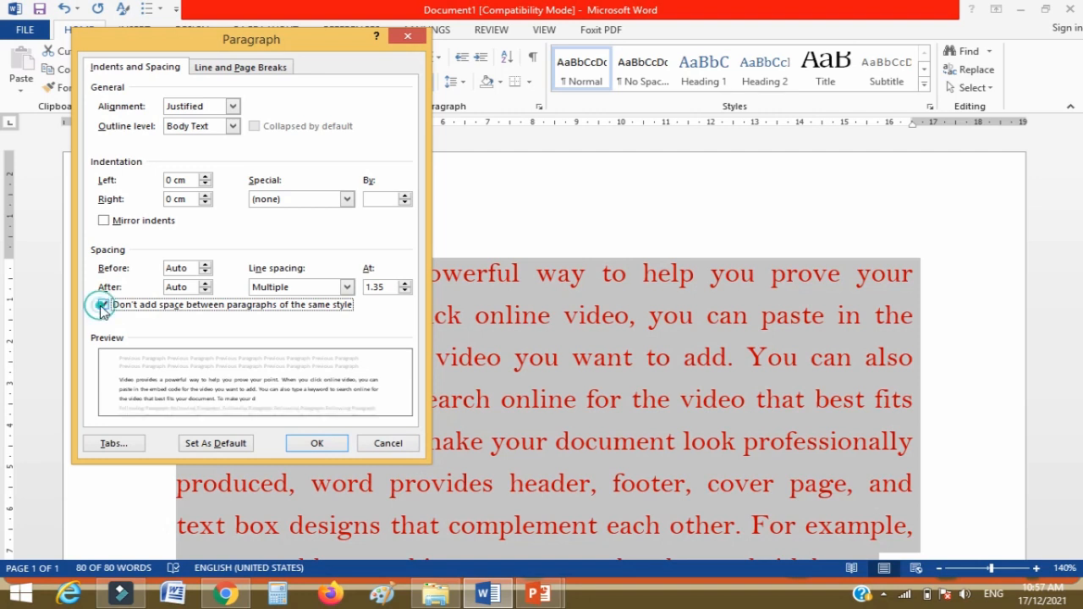
left_click(315, 443)
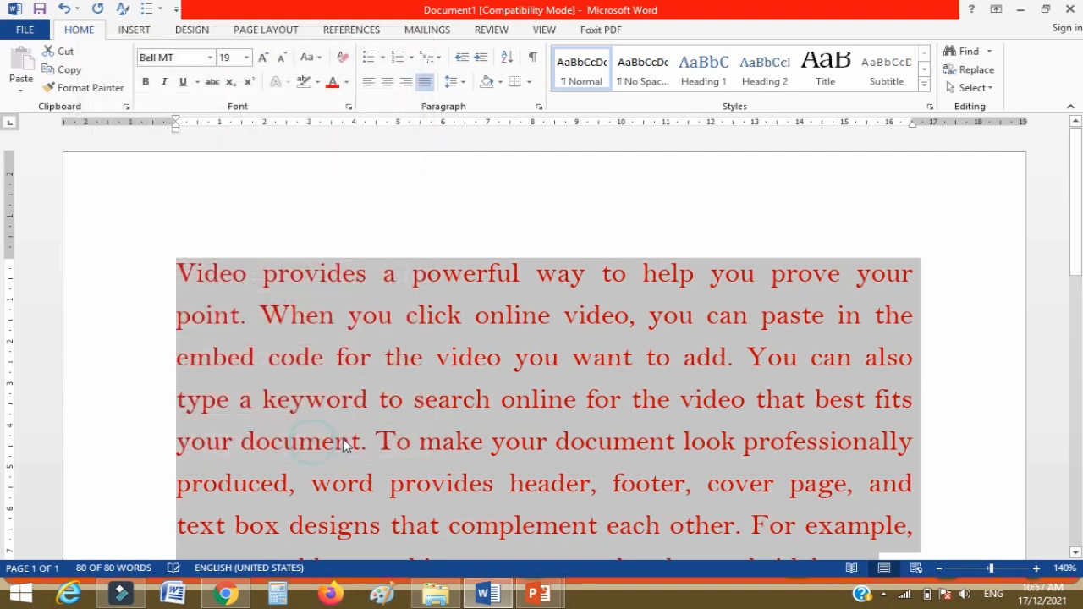
- Deselect the paragraph by placing the cursor at the end of its last sentence
scroll(508, 431, "down", 3)
left_click(899, 259)
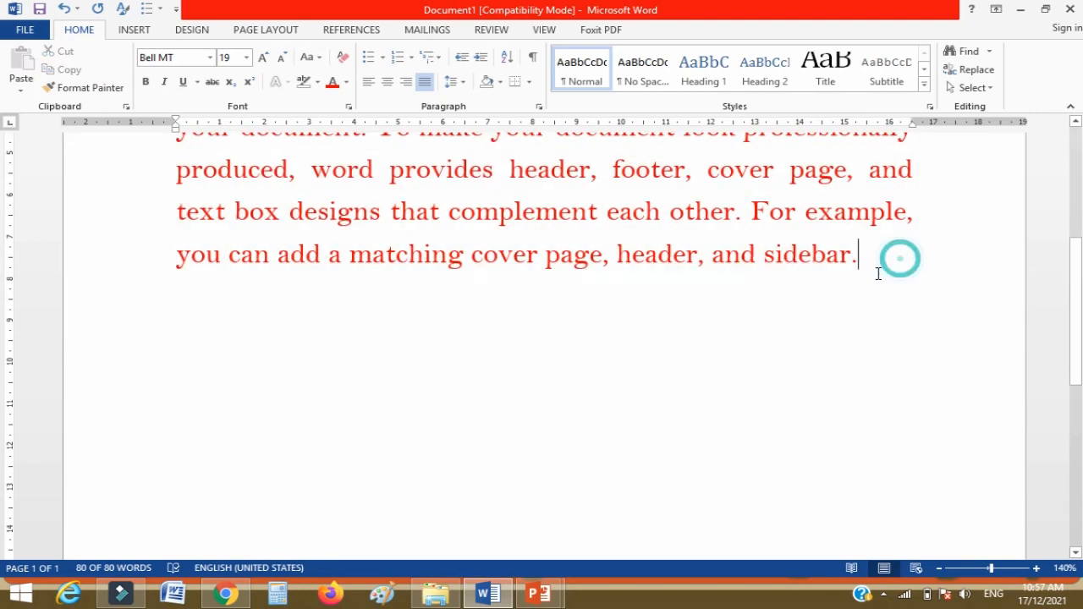
scroll(871, 292, "up", 1)
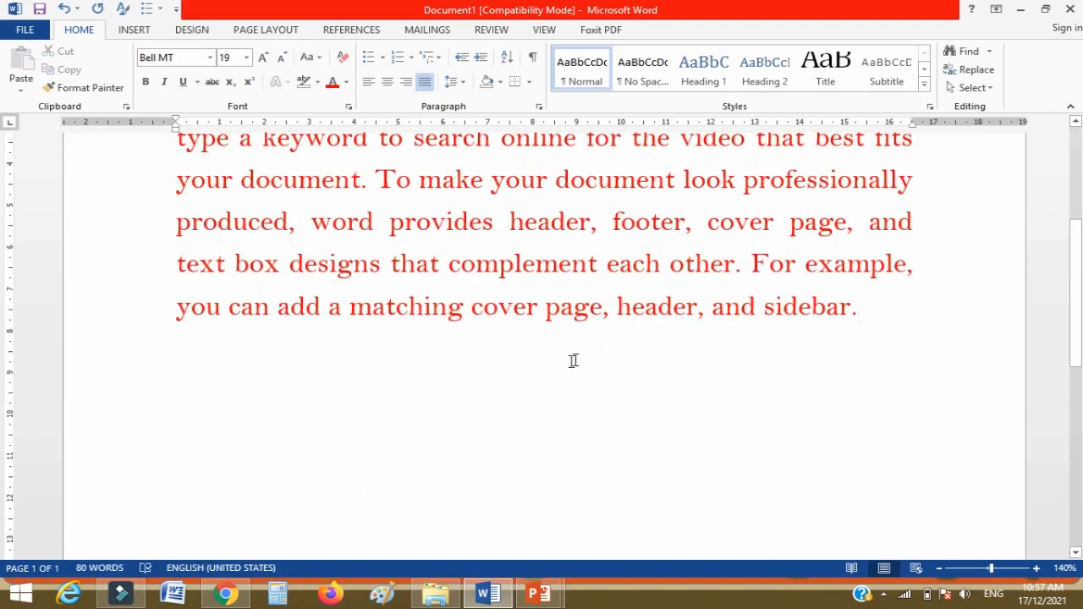
- Shade the words "Video provides" at the paragraph's start yellow, and change that shading to orange
scroll(572, 361, "up", 4)
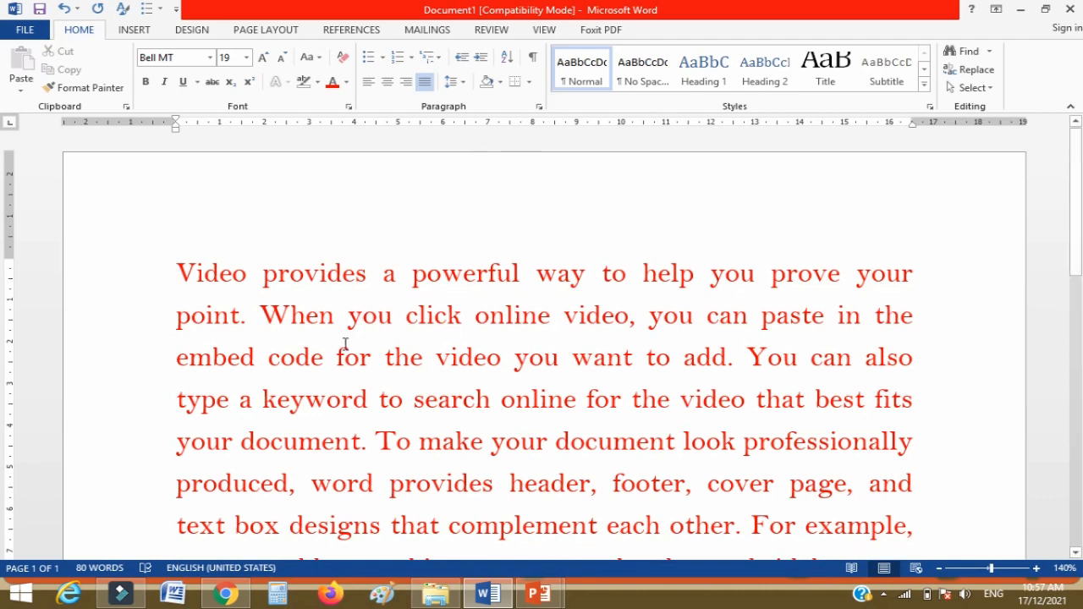
left_click(347, 315)
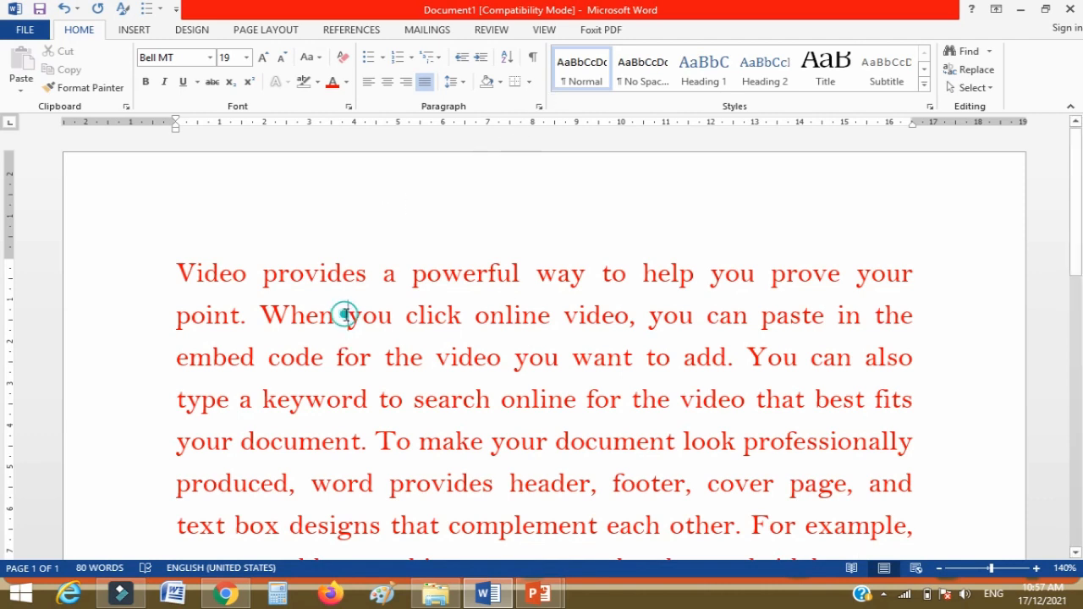
left_click(500, 82)
left_click(266, 278)
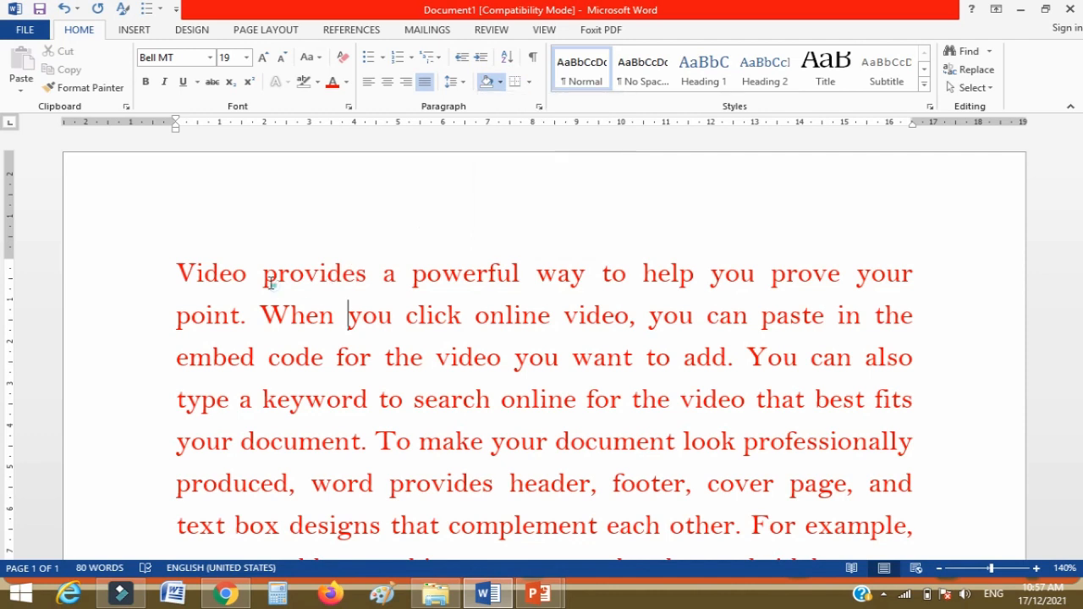
left_click_drag(174, 273, 367, 279)
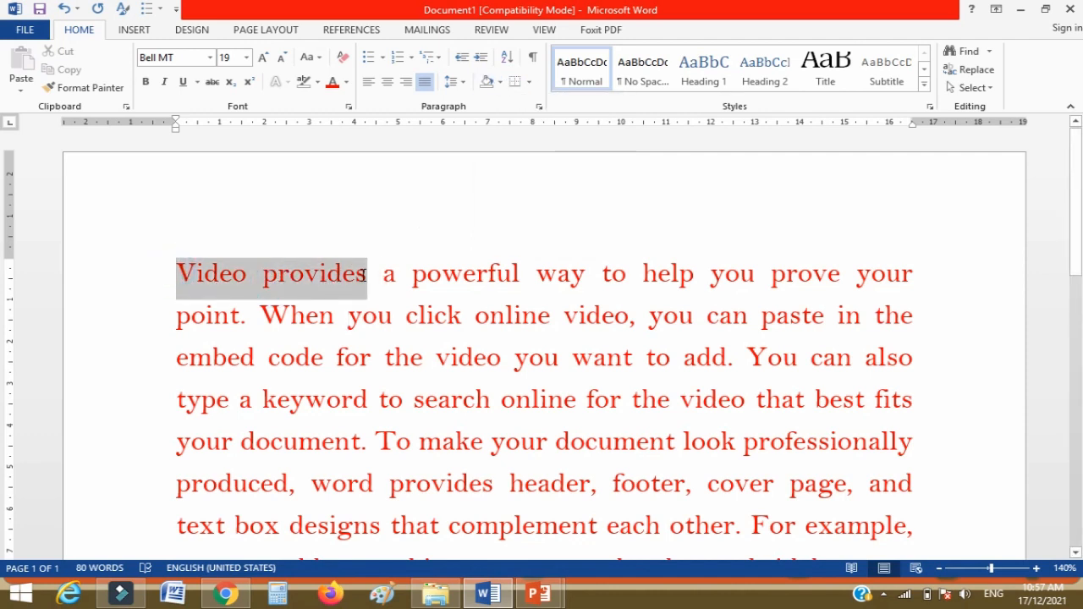
left_click(499, 84)
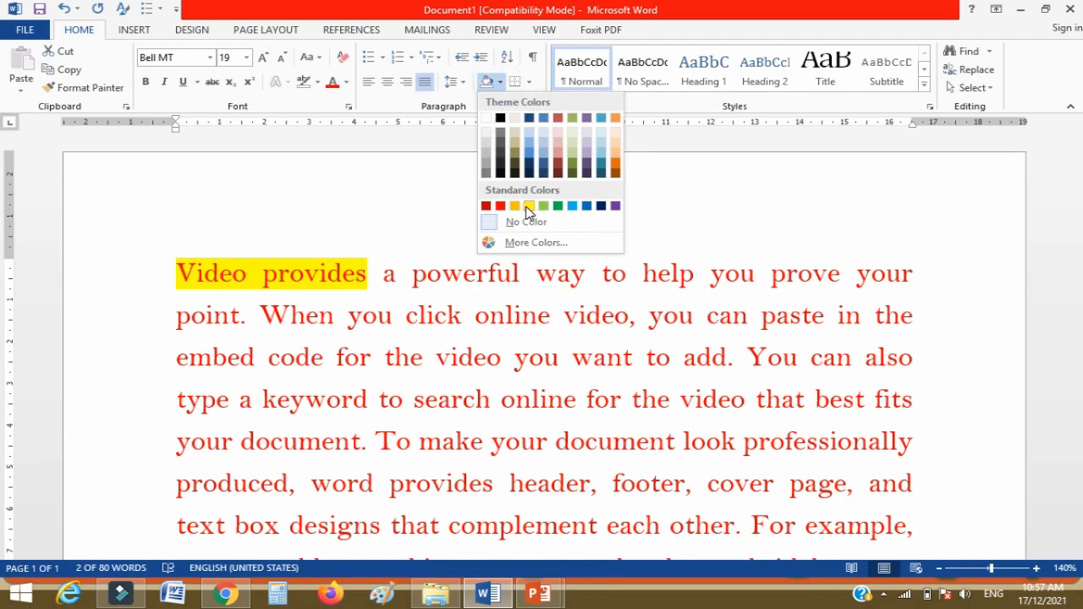
left_click(528, 207)
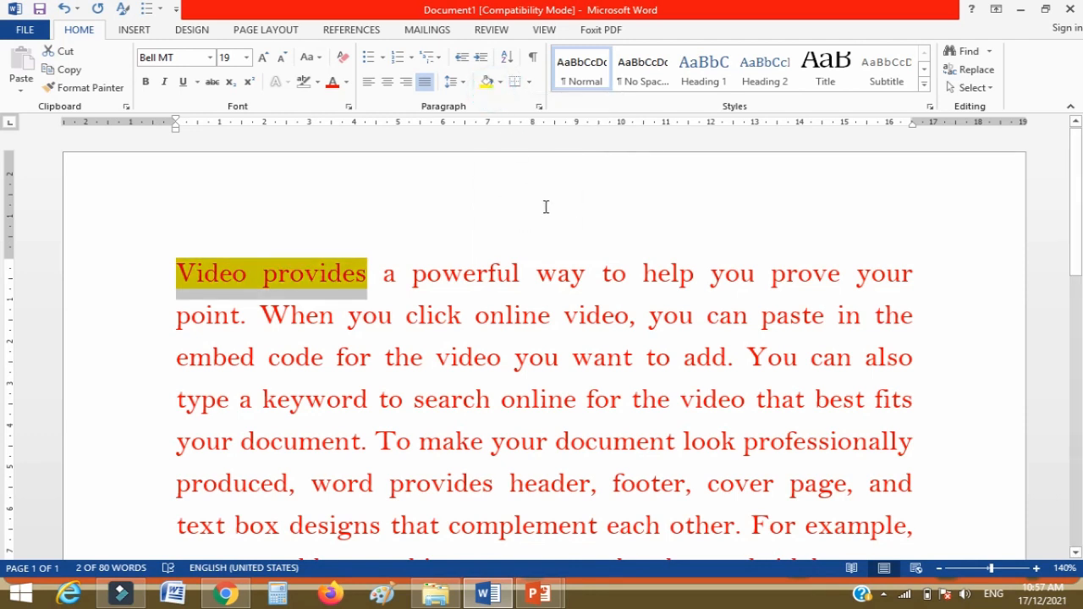
left_click(500, 82)
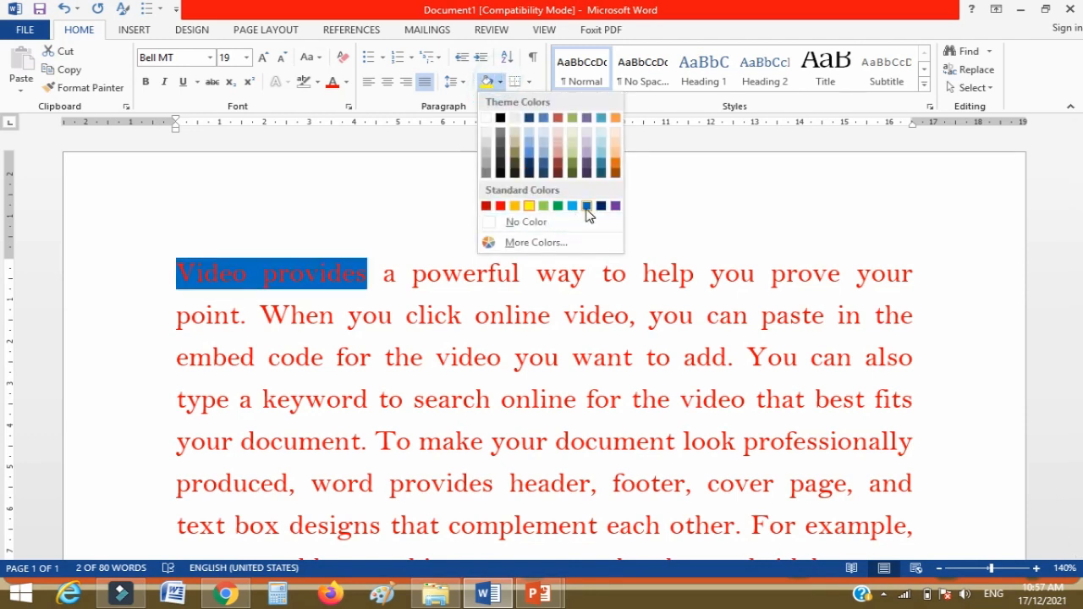
left_click(515, 207)
left_click(506, 299)
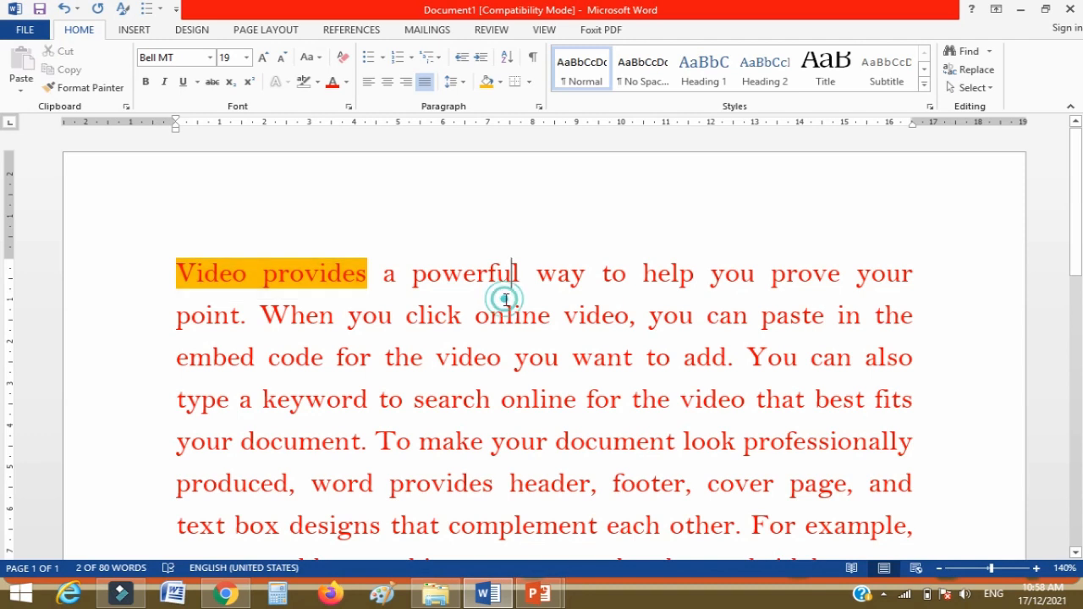
- Add outside borders around the word "powerful" in the first line
left_click_drag(413, 273, 514, 256)
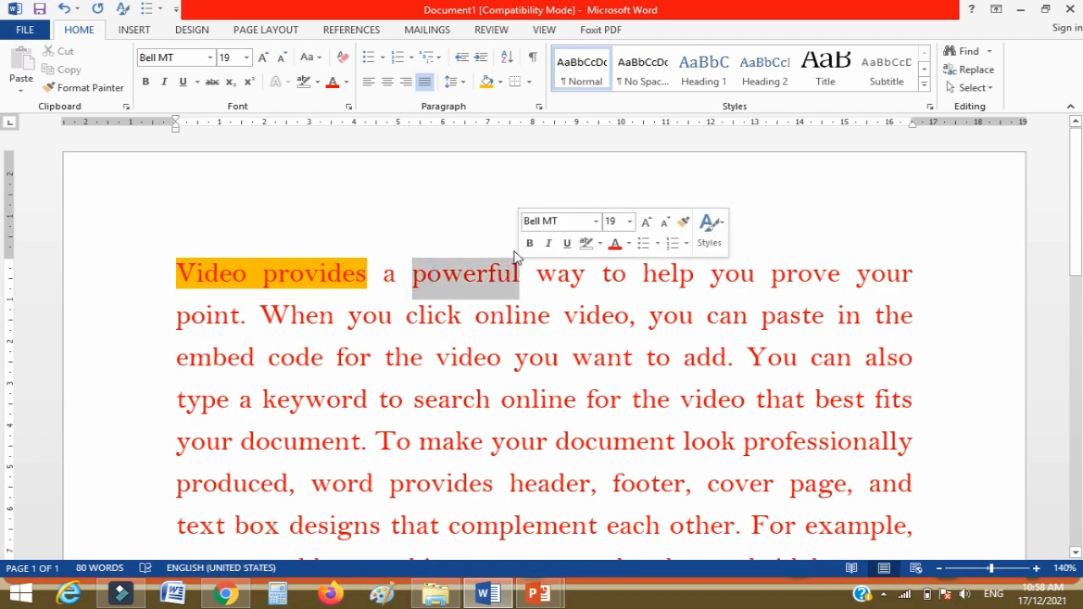
left_click(529, 81)
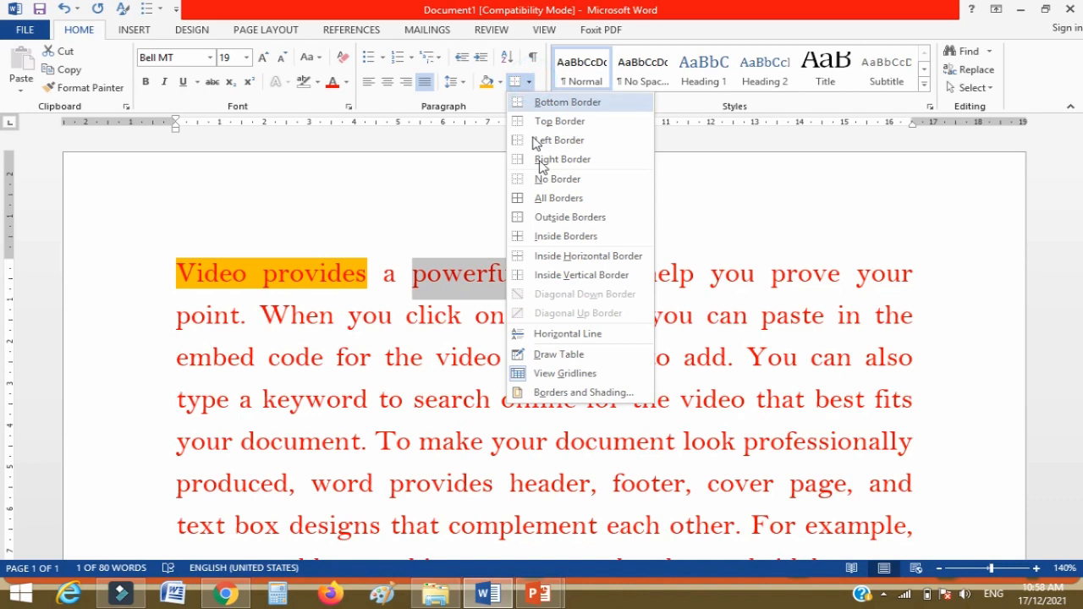
left_click(547, 219)
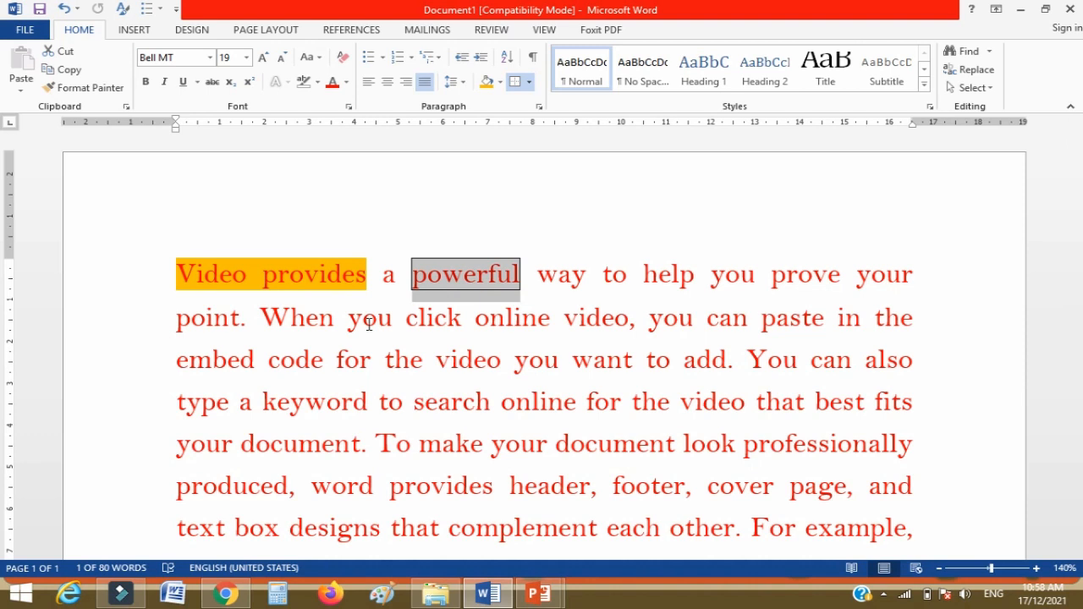
- Add an outside border around the sentence "When you click online video, you can paste in the embed code for the video you want to add."
left_click(286, 324)
left_click(286, 324, "ctrl")
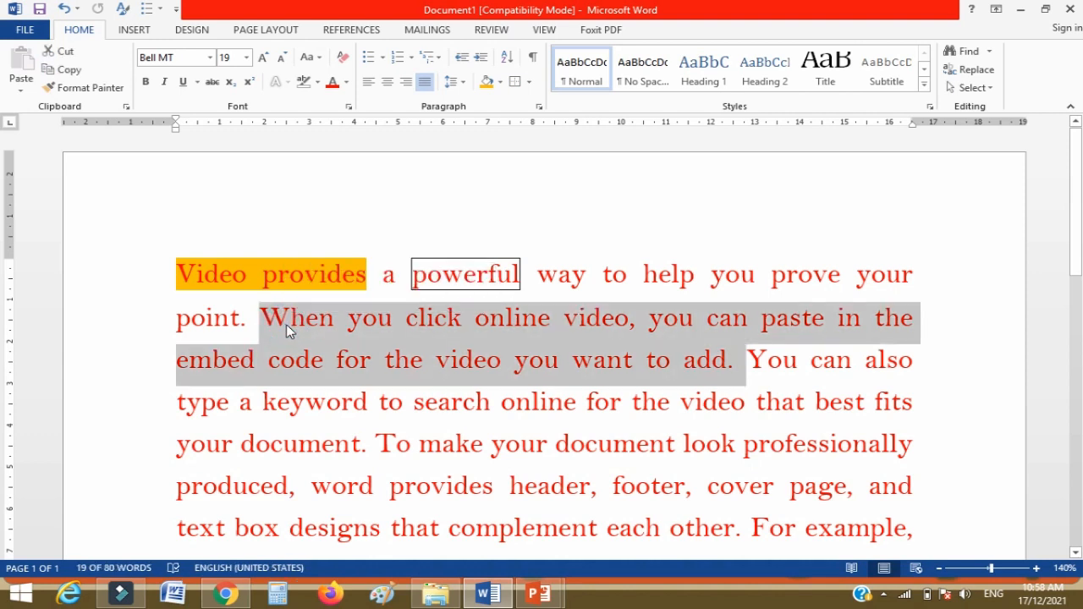
left_click(299, 323)
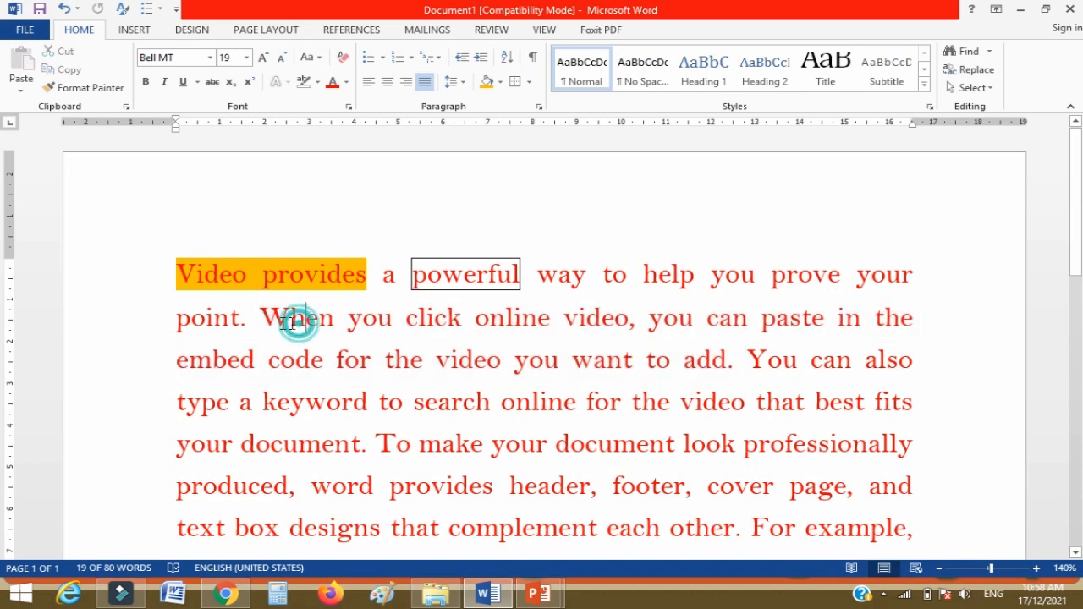
left_click_drag(258, 317, 733, 362)
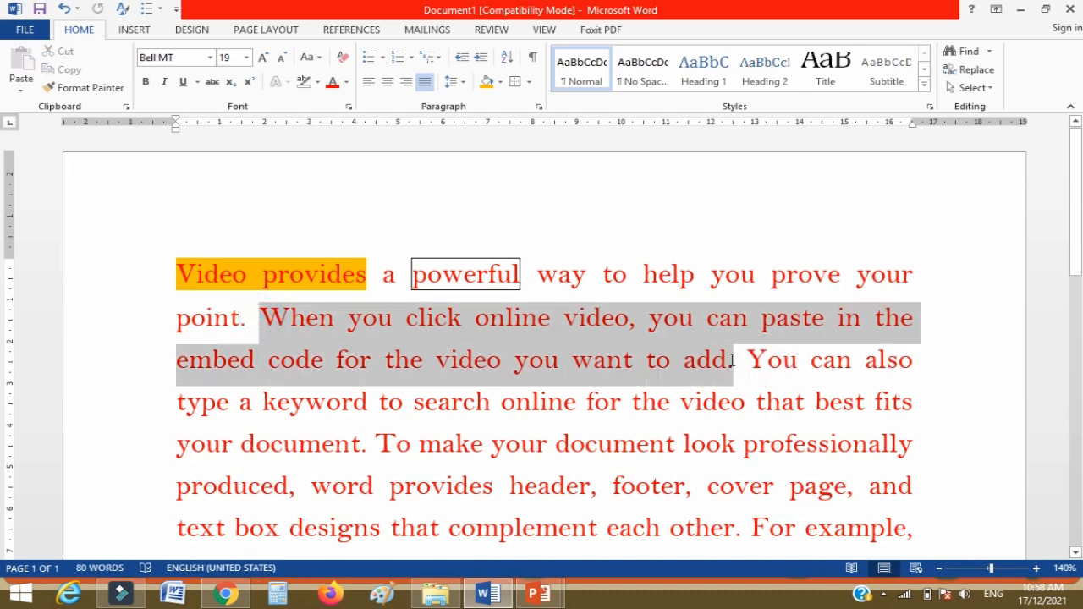
left_click(515, 85)
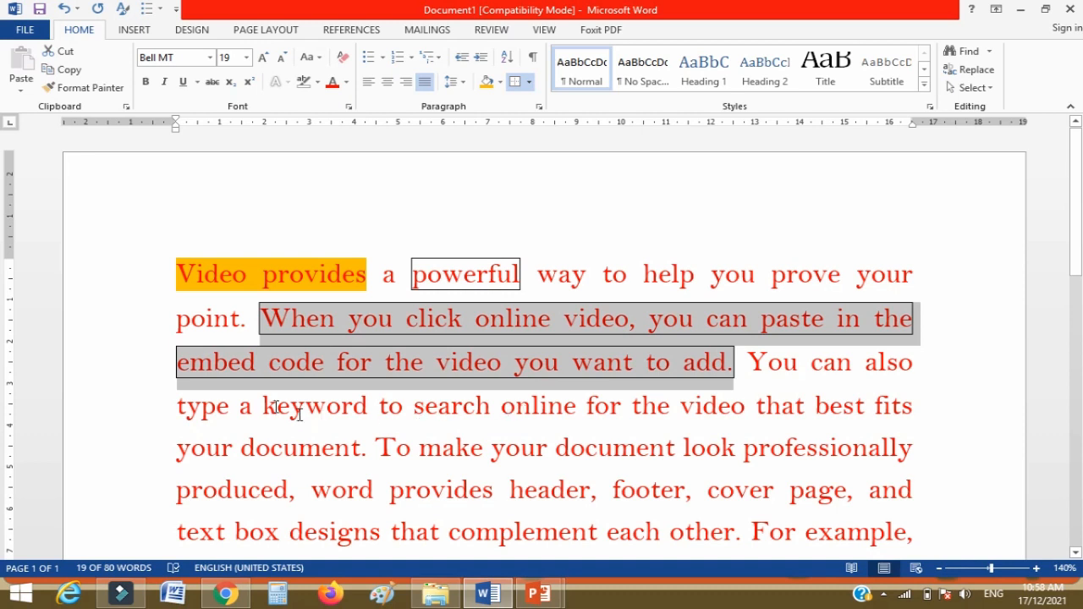
- Add an outside border around the line "type a keyword to search online for the video that best fits"
left_click(182, 406)
left_click_drag(177, 410, 918, 407)
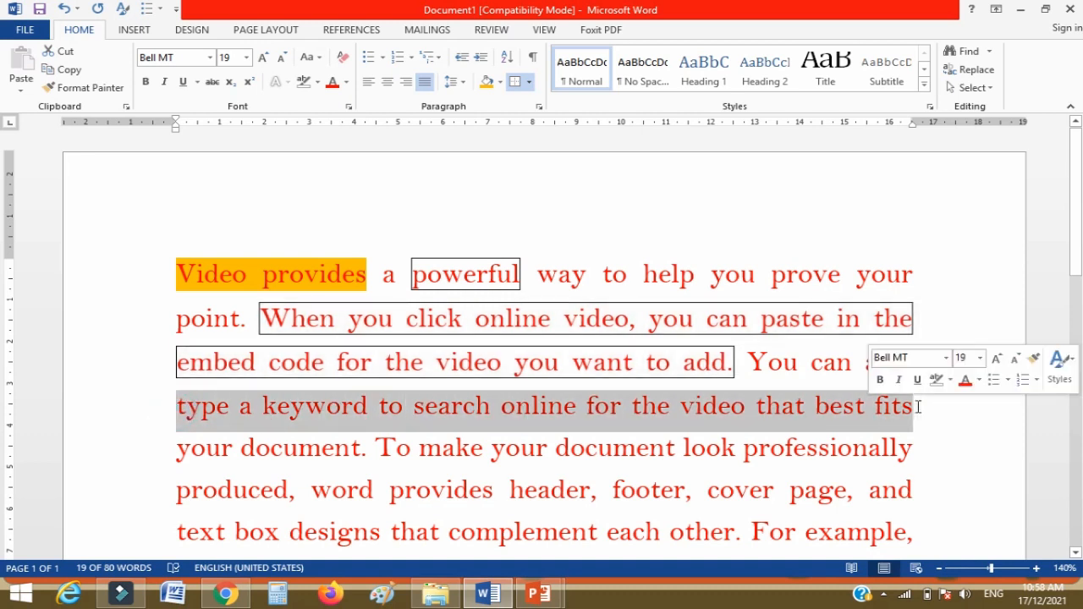
left_click(514, 83)
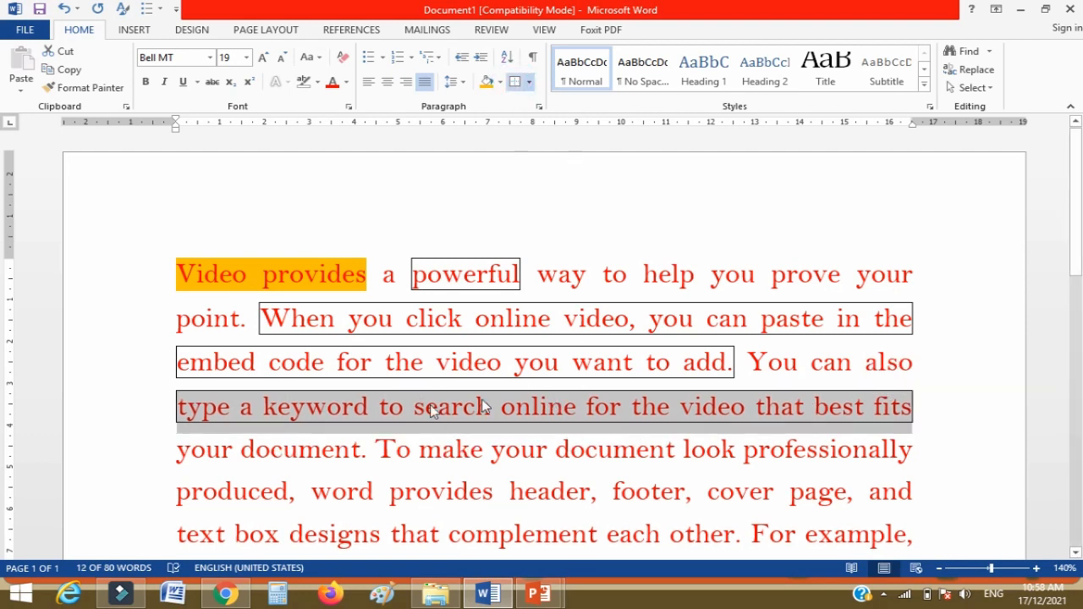
- Set the box border width of the selected "type a keyword" line to 3 pt through Borders and Shading
left_click(530, 82)
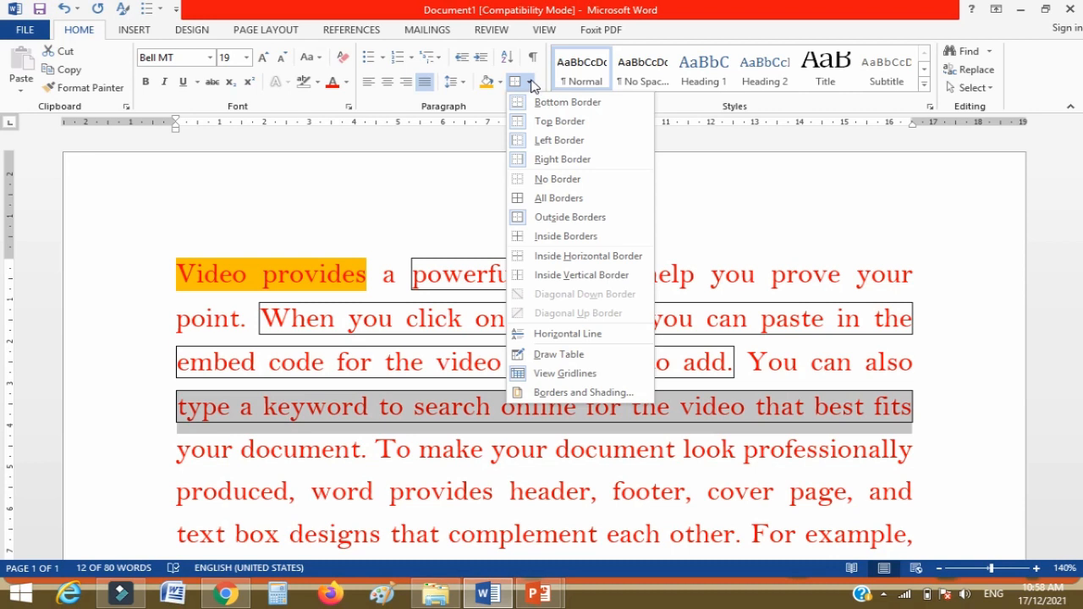
left_click(616, 391)
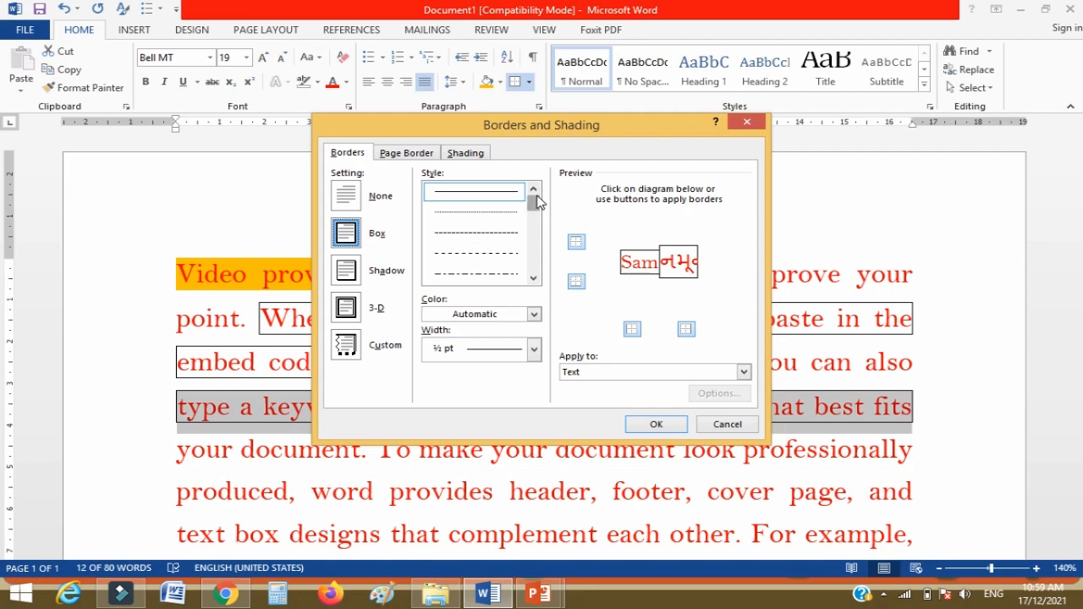
mouse_move(536, 197)
left_mouse_down()
mouse_move(538, 259)
mouse_move(523, 174)
mouse_move(532, 211)
mouse_move(525, 198)
left_mouse_up()
left_click(534, 349)
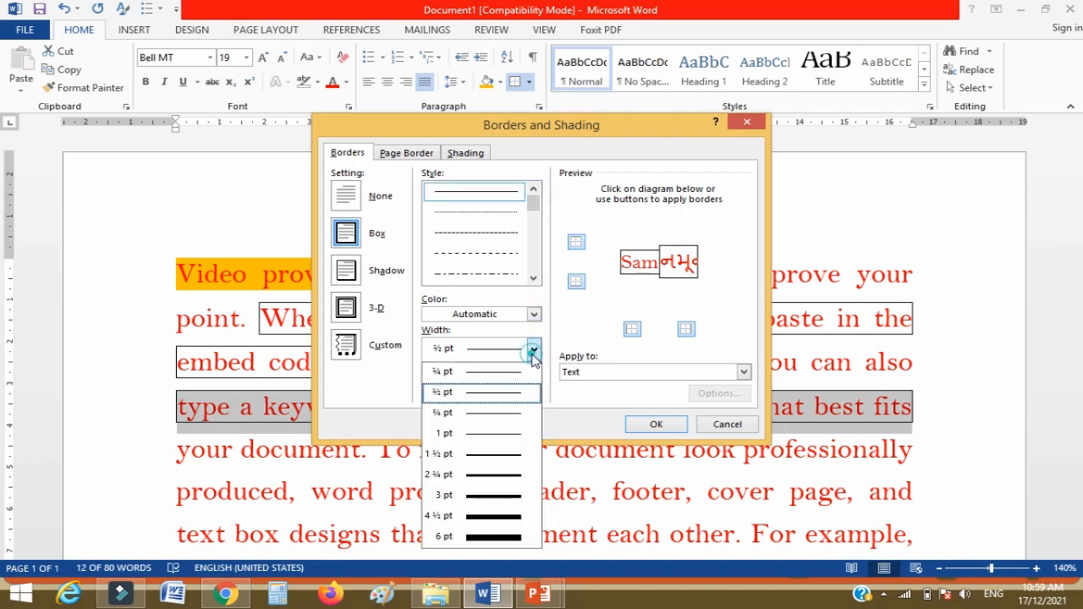
left_click(487, 504)
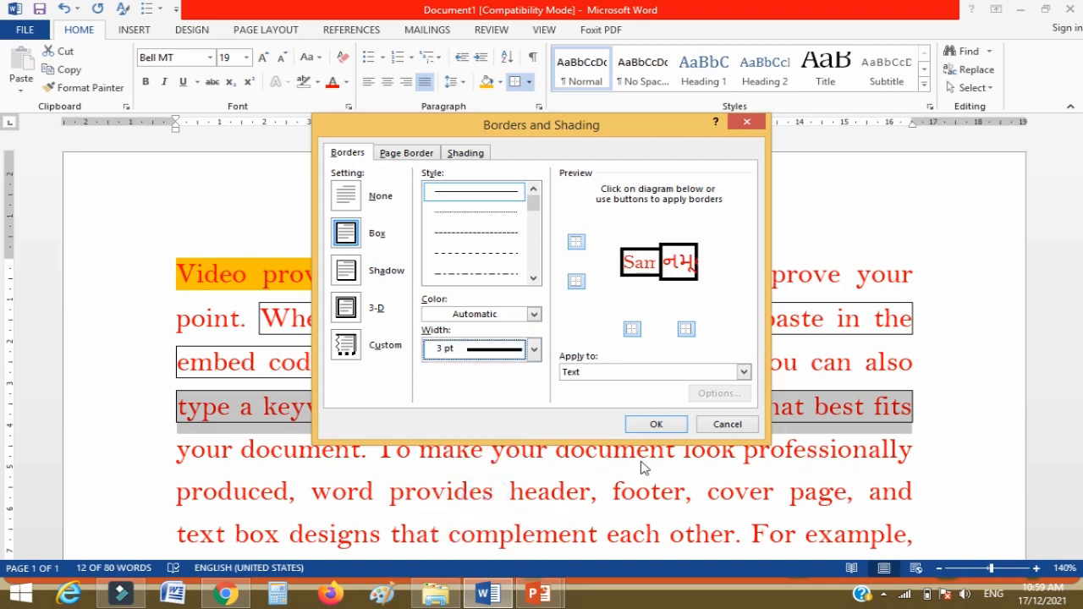
left_click(657, 426)
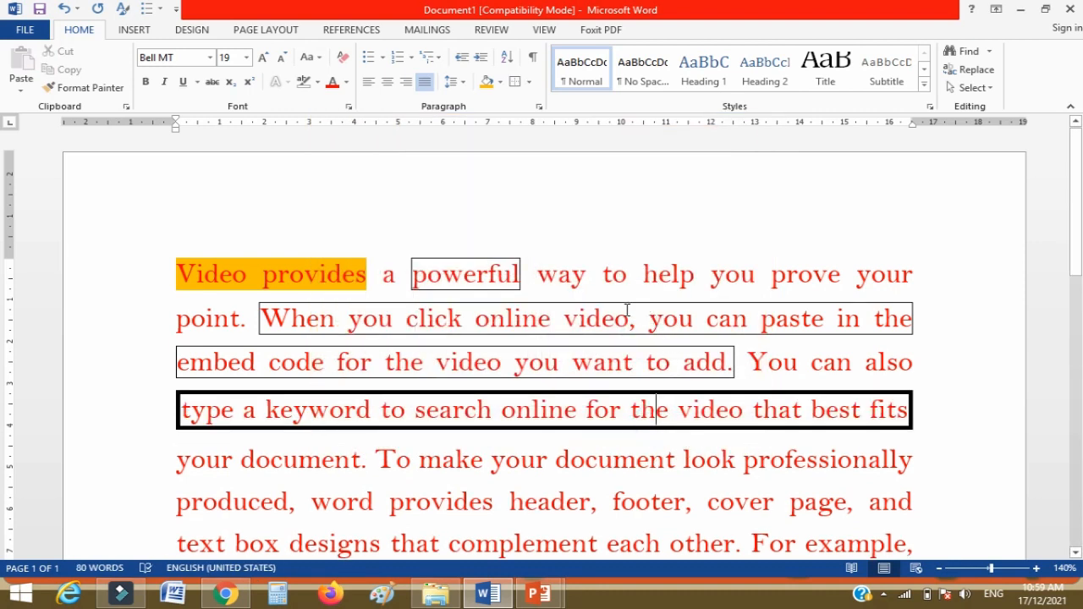
- Try to set a 4 ½ pt border width with only the cursor placed inside the word "powerful"
left_click(478, 260)
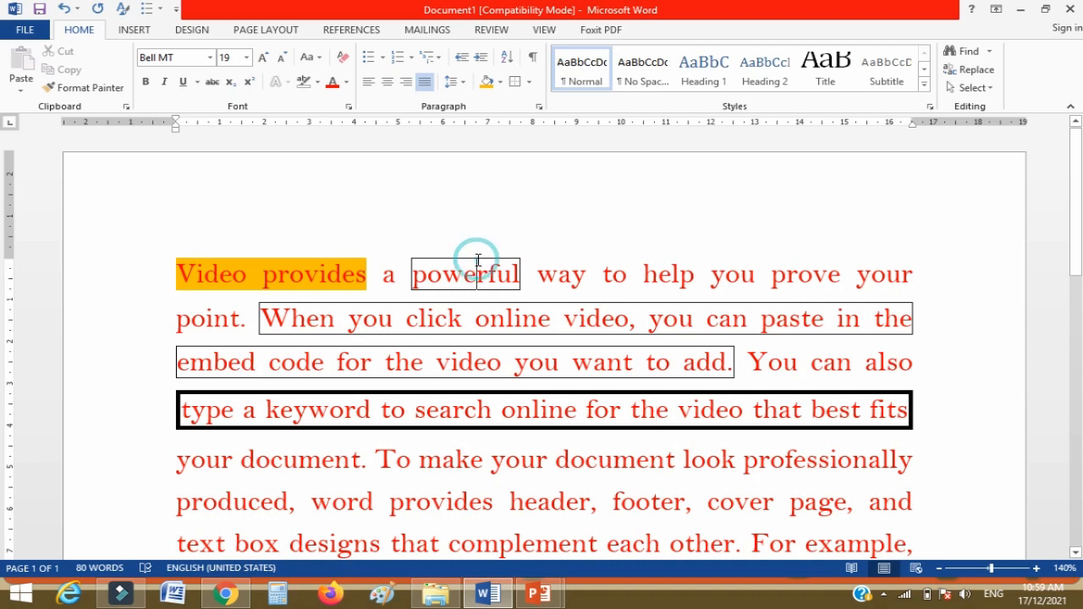
left_click(531, 82)
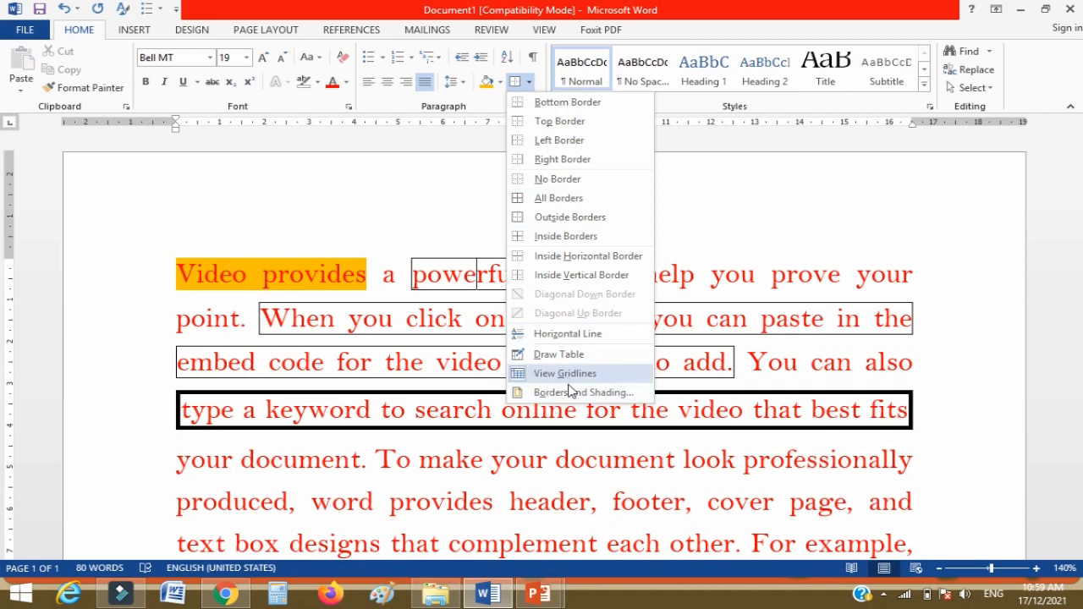
left_click(571, 388)
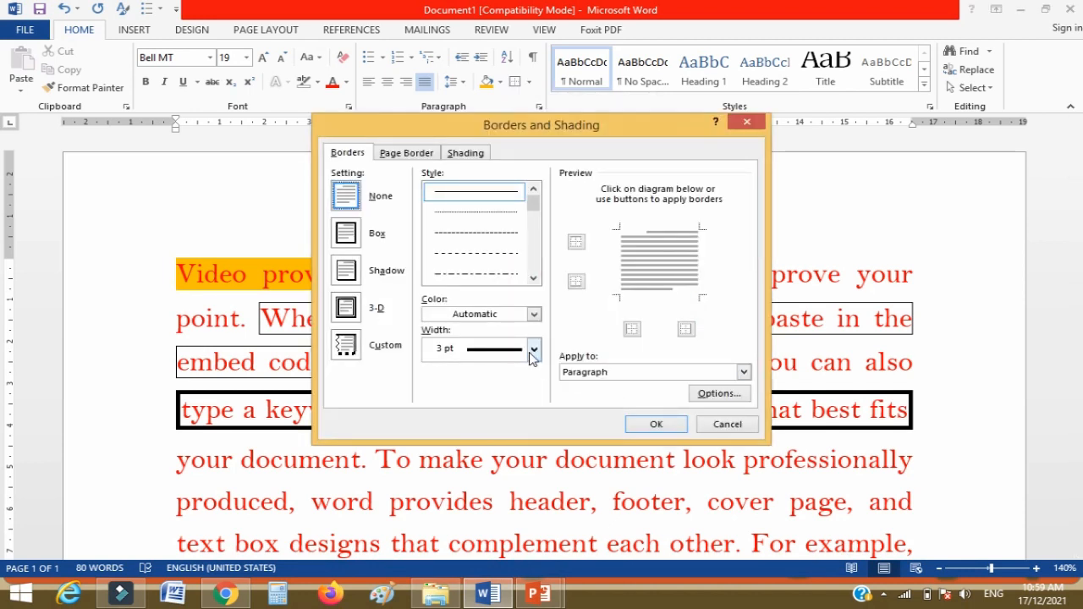
left_click(533, 349)
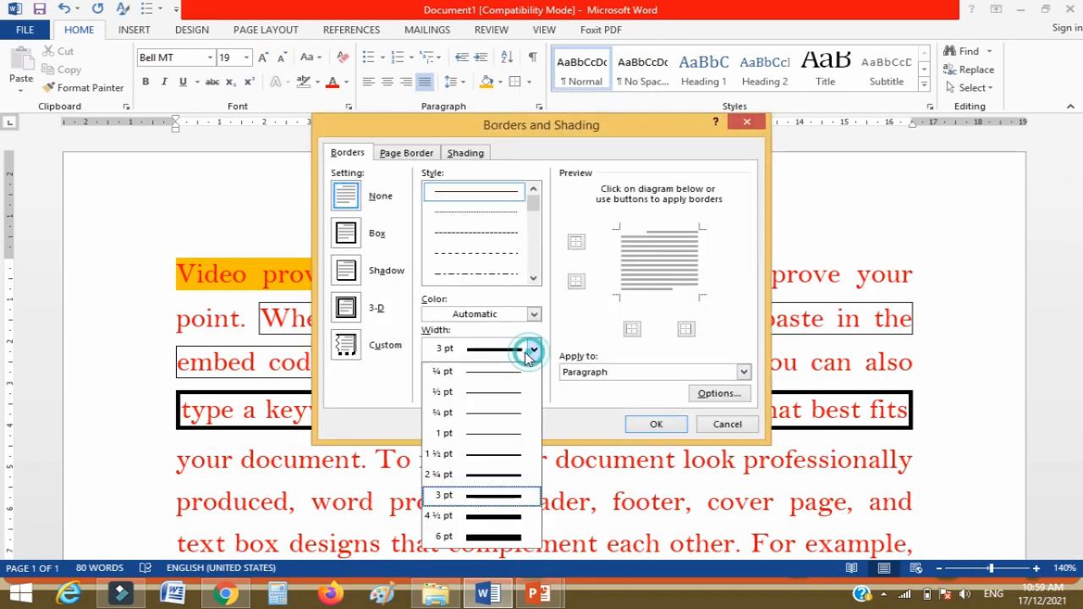
left_click(482, 516)
left_click(656, 424)
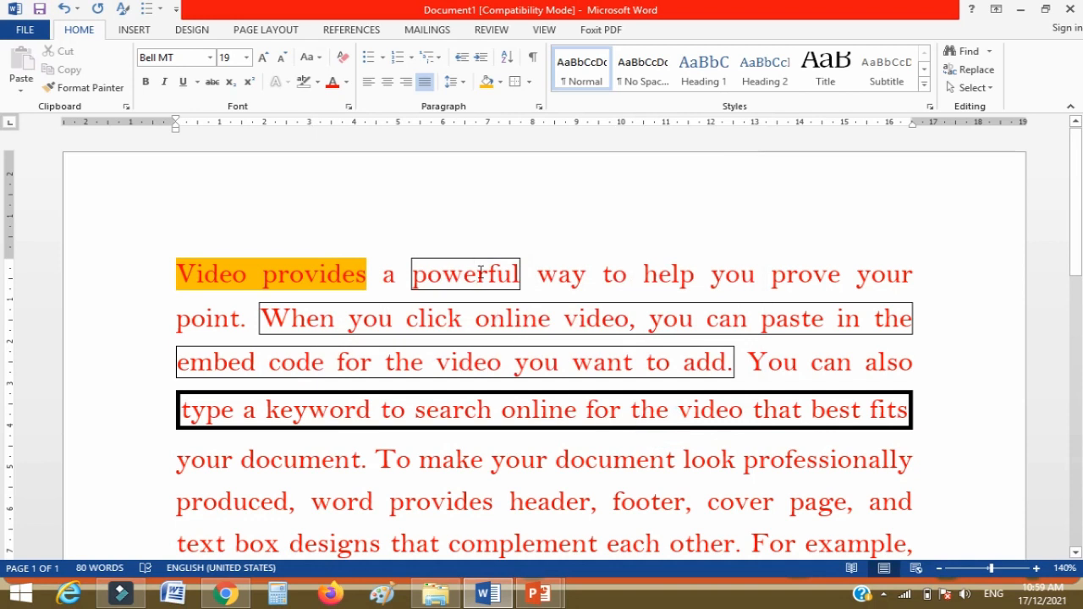
- Select the whole word "powerful" and set its box border width to 4 ½ pt
double_click(523, 276)
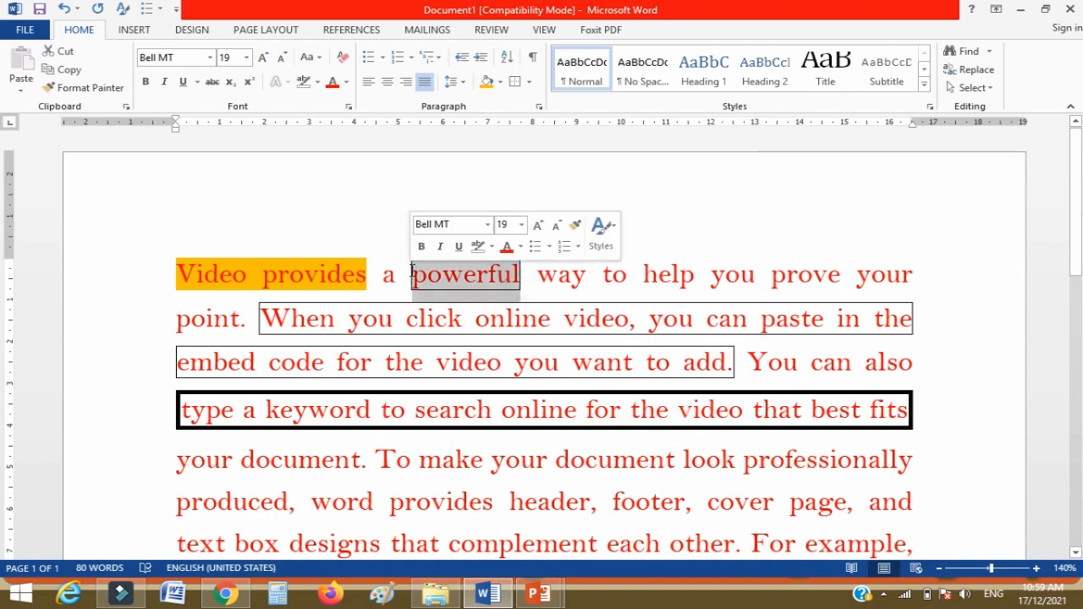
left_click(530, 82)
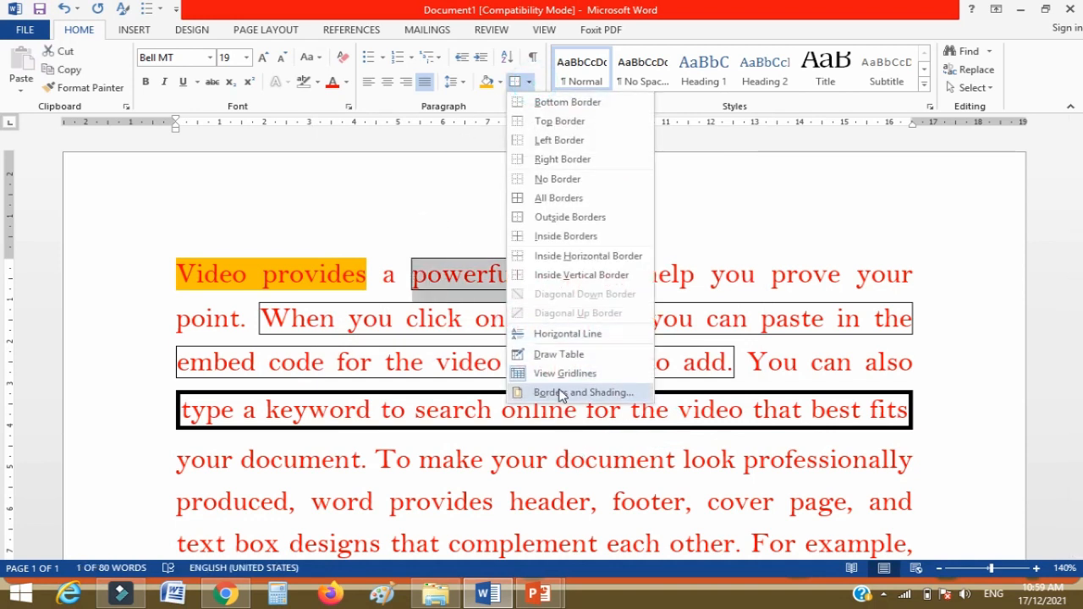
left_click(582, 390)
left_click(473, 342)
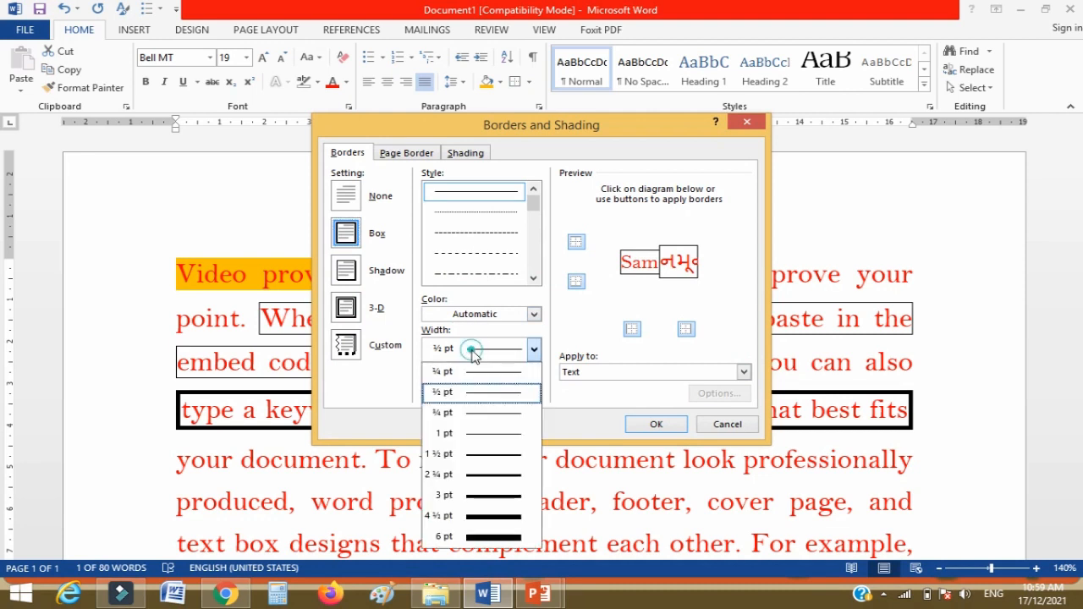
left_click(484, 518)
left_click(652, 425)
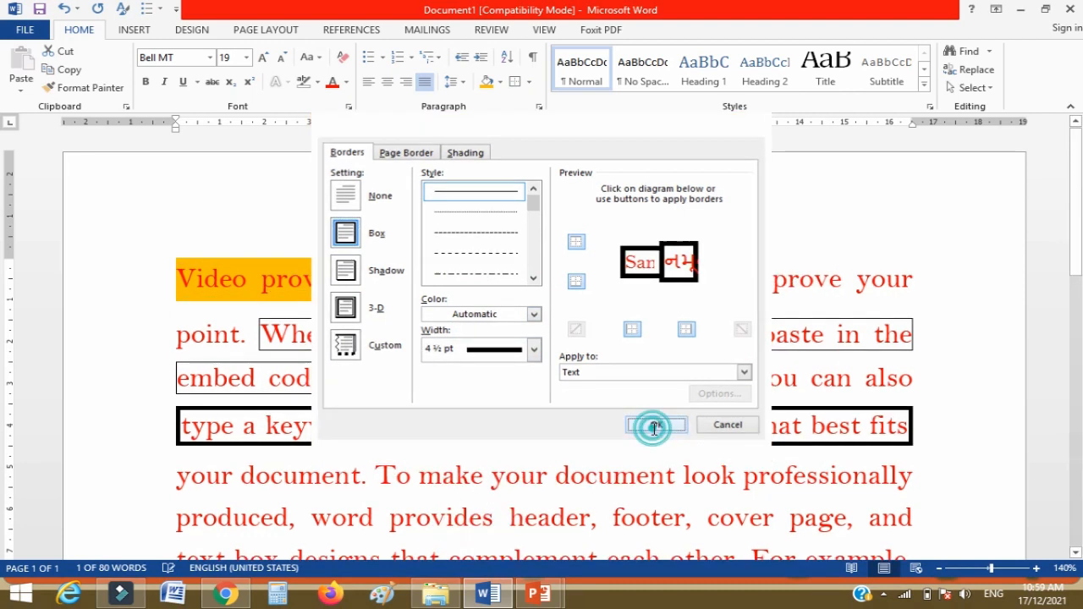
left_click(496, 245)
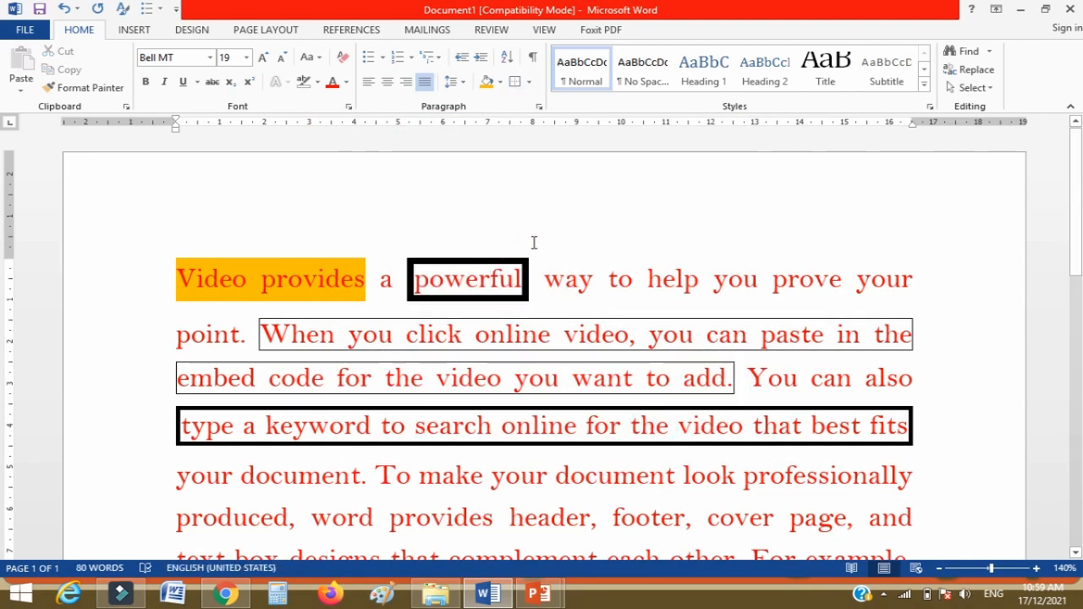
- Select the entire paragraph and add an outside border around it
scroll(563, 365, "down", 3)
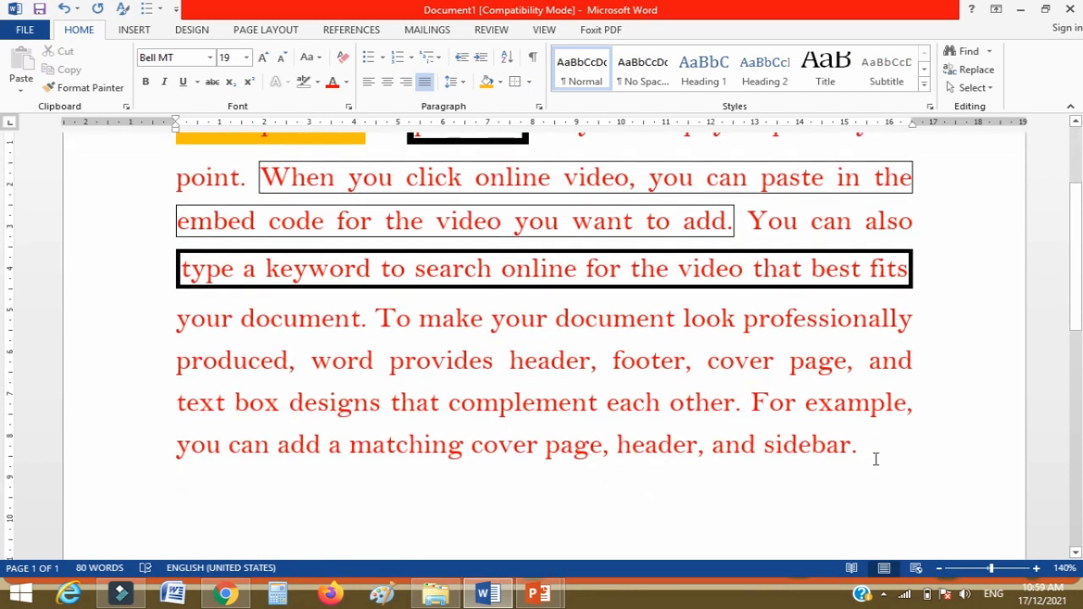
left_click_drag(884, 449, 140, 232)
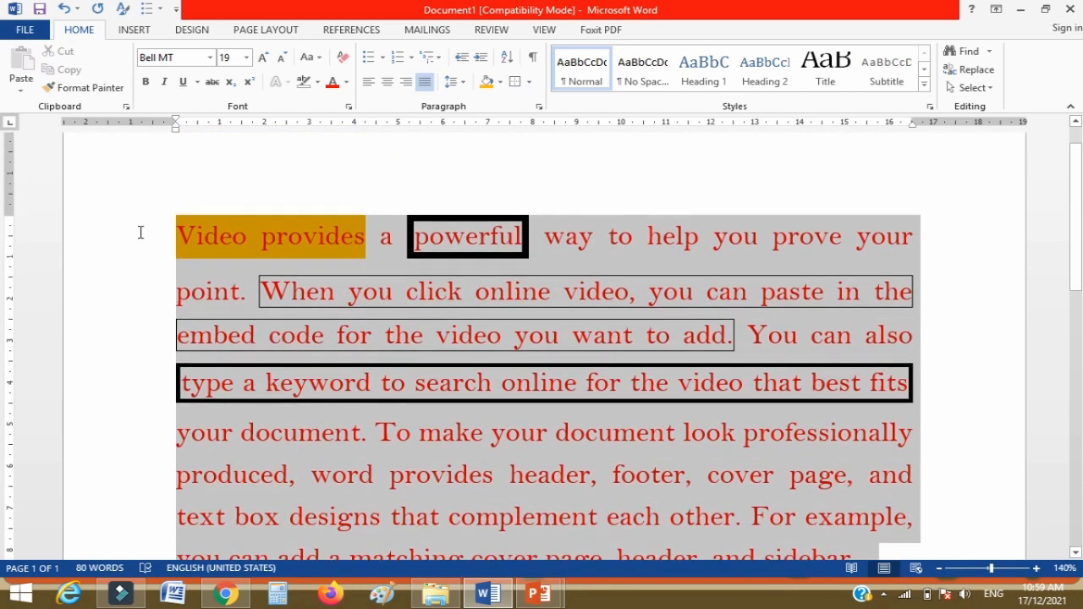
left_click(515, 82)
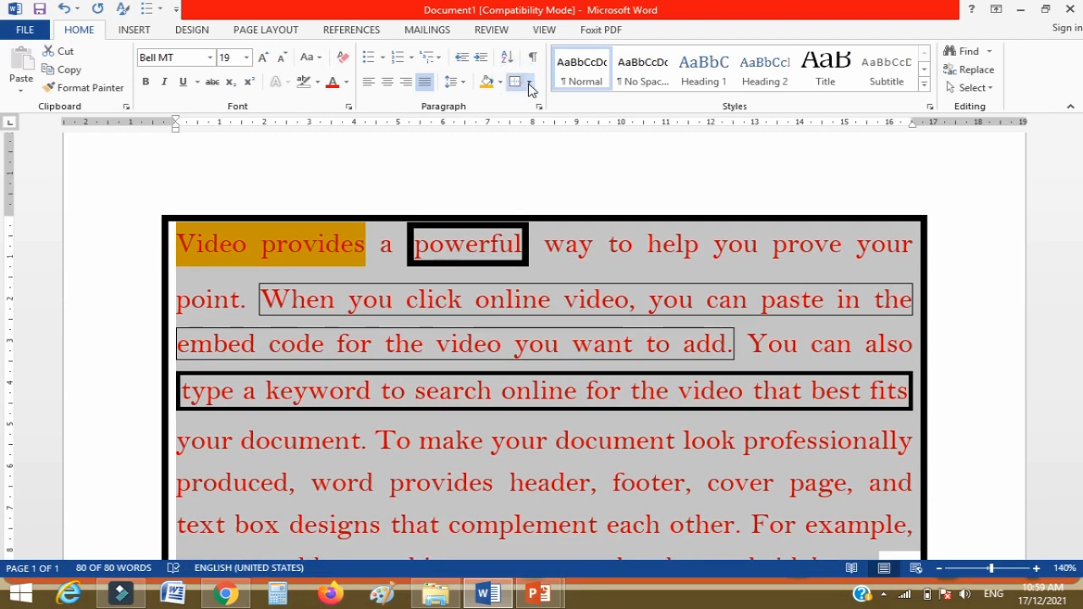
- Set the box border around the whole paragraph to a ¼ pt width through Borders and Shading
left_click(528, 81)
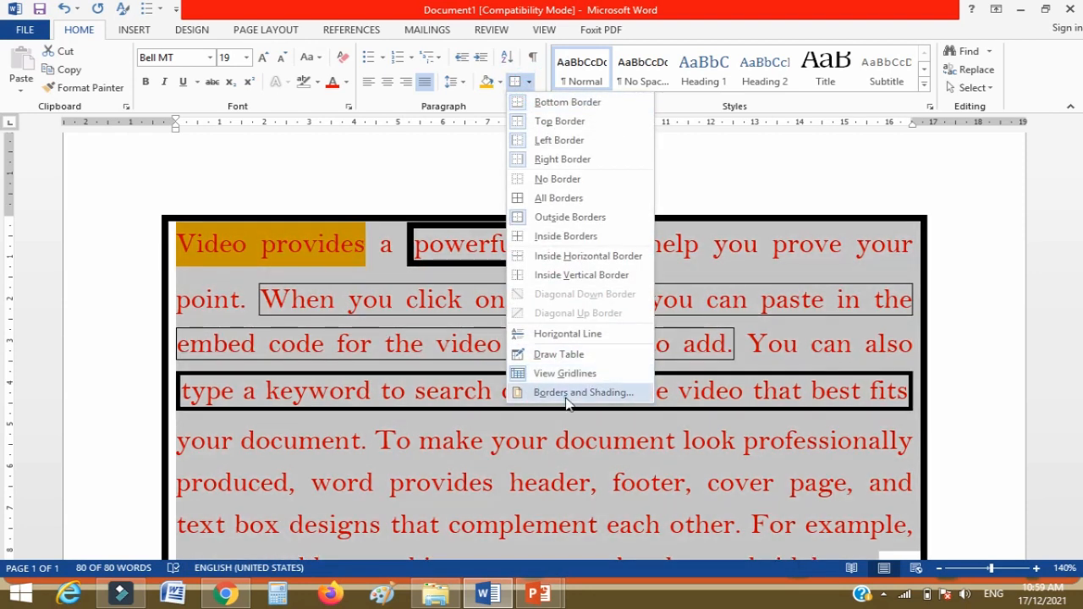
left_click(581, 392)
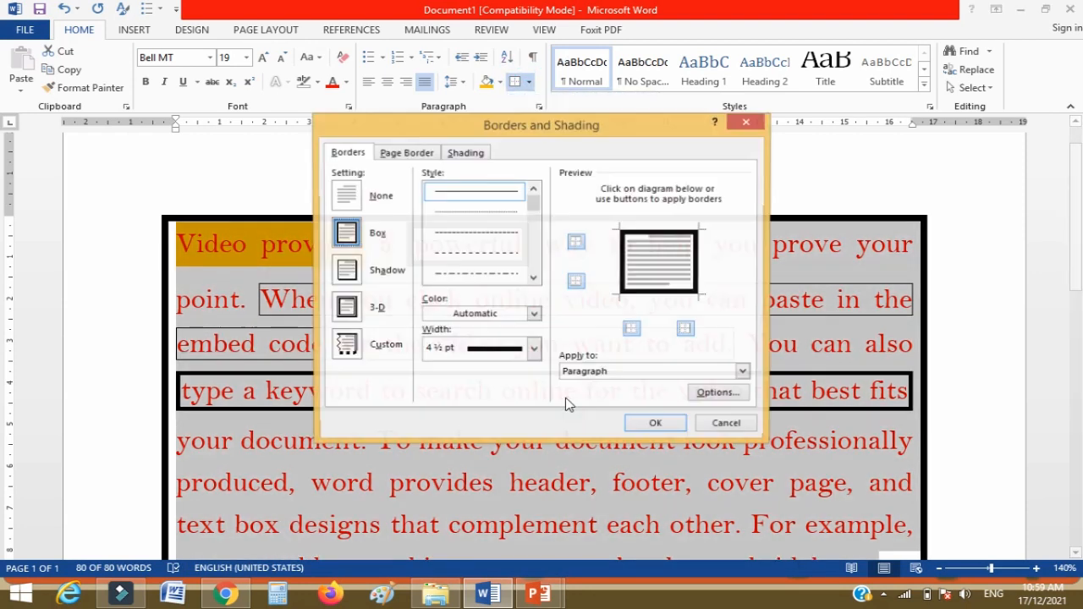
left_click(533, 354)
left_click(515, 379)
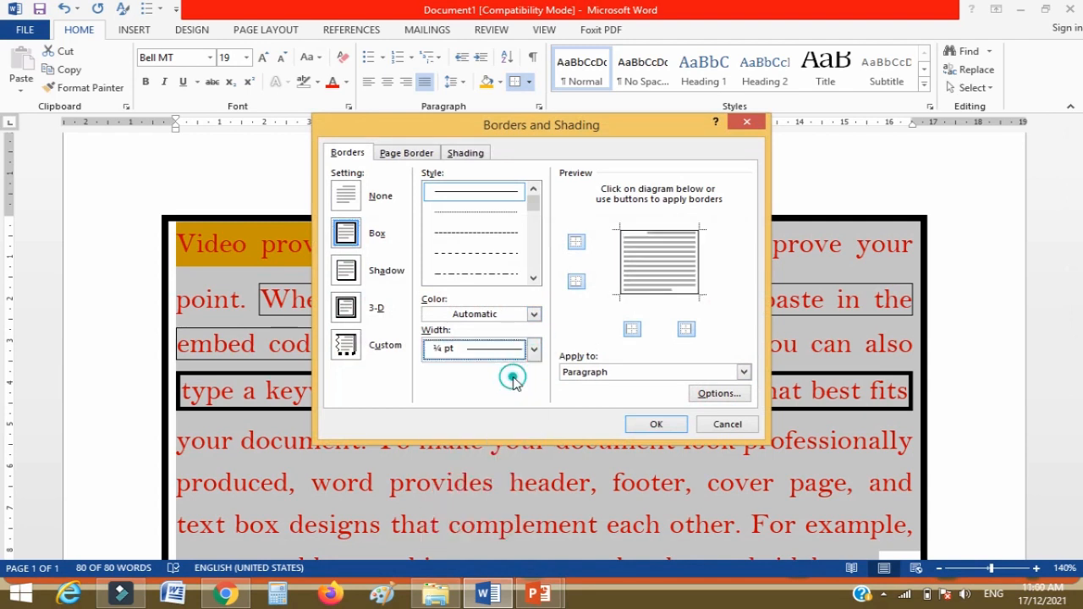
left_click(657, 424)
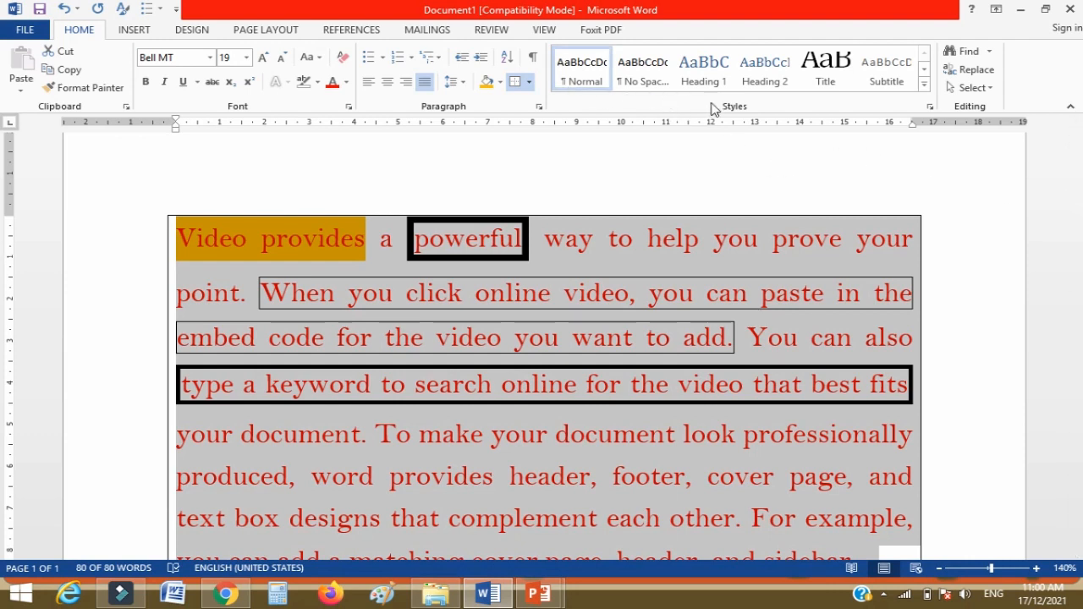
- Open the full list of styles, examine the Normal style's formatting details, and close the list
left_click(931, 107)
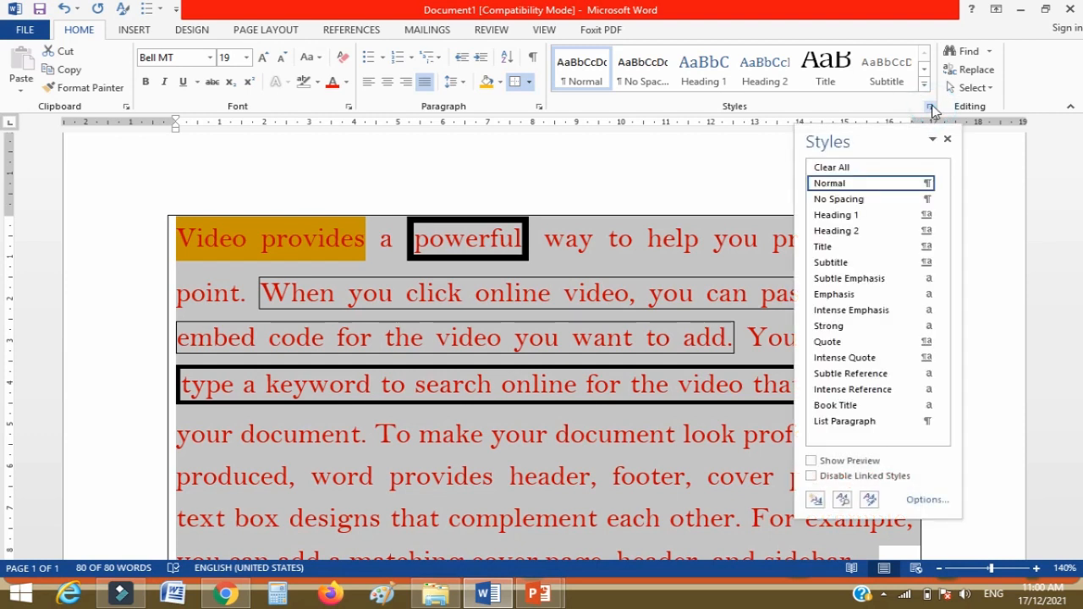
scroll(903, 355, "down", 2)
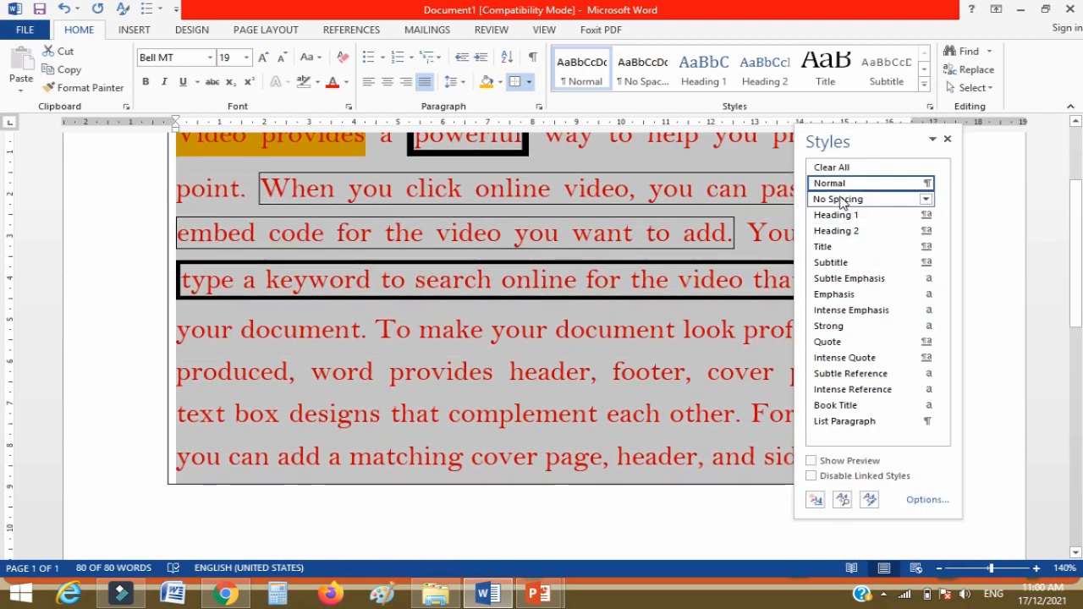
mouse_move(840, 243)
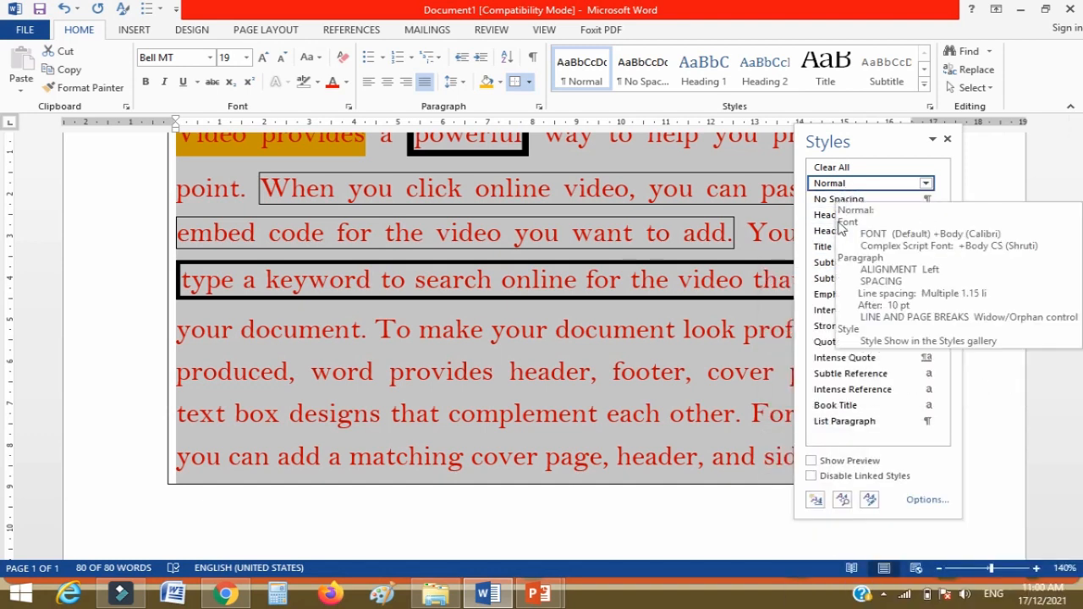
left_click(947, 139)
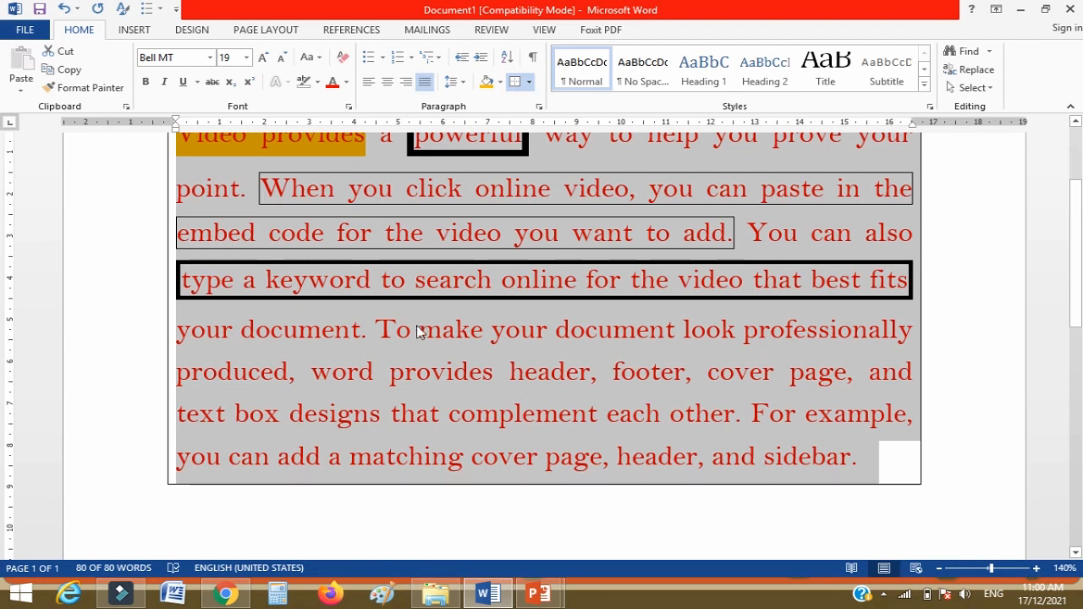
scroll(417, 330, "up", 3)
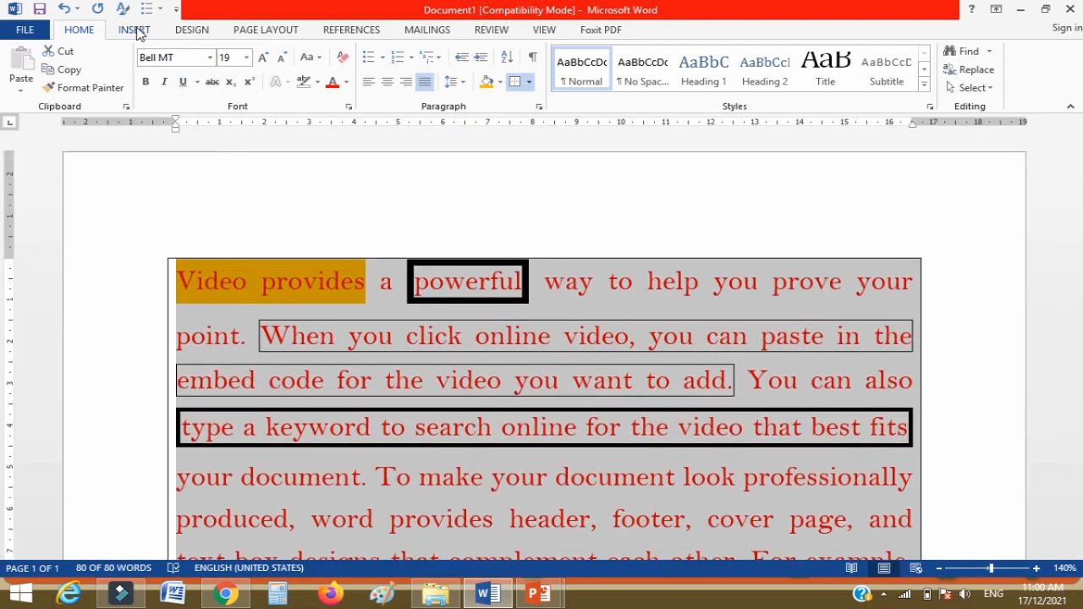
- Draw an oval about 2.43 cm high and 4.04 cm wide in the empty area below the paragraph
left_click(135, 30)
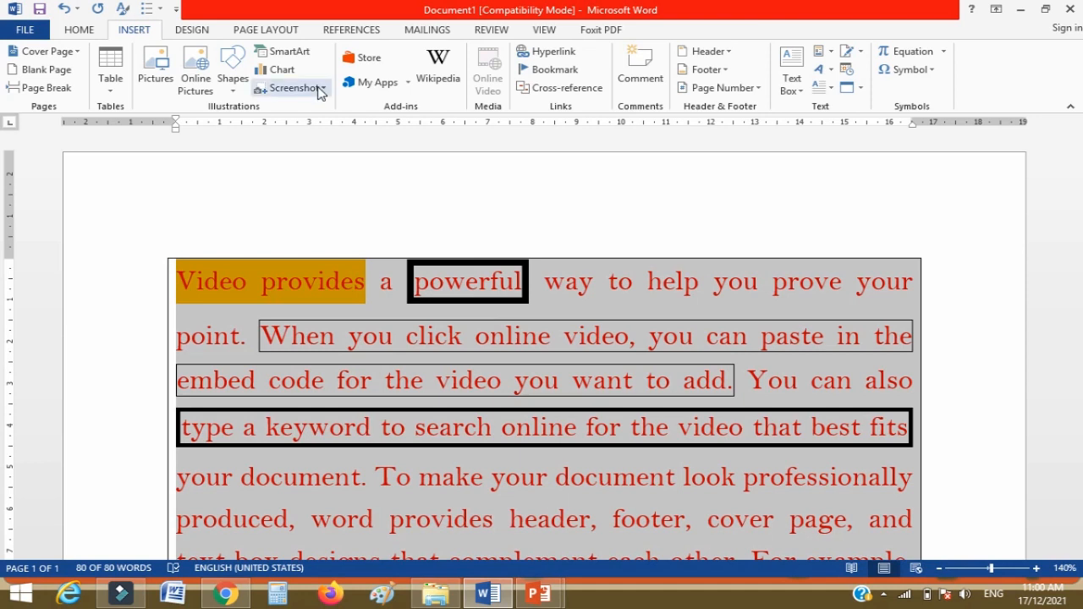
left_click(233, 88)
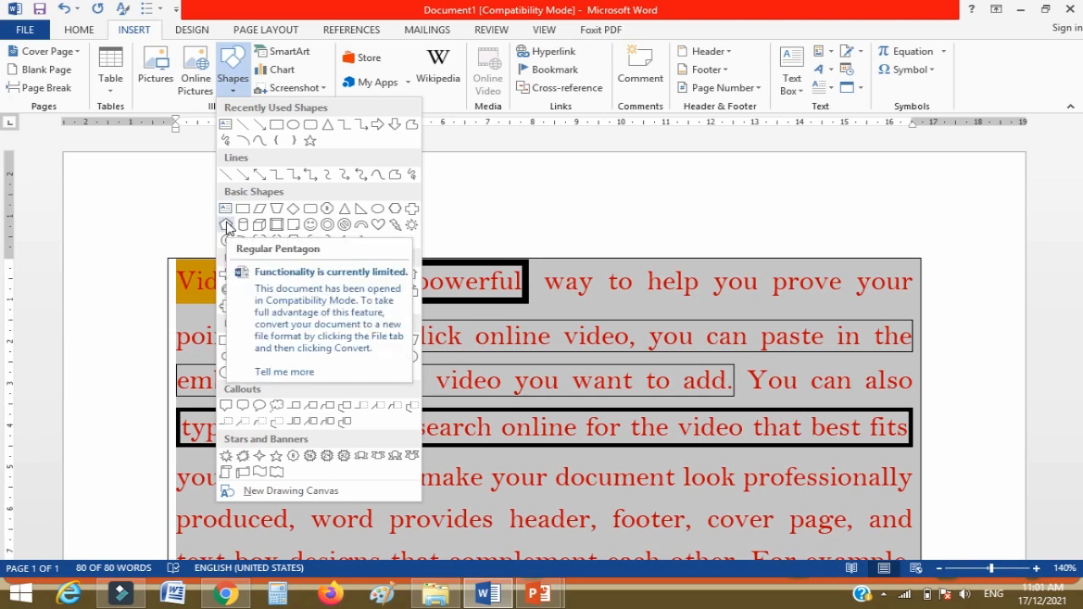
left_click(377, 213)
scroll(431, 205, "down", 5)
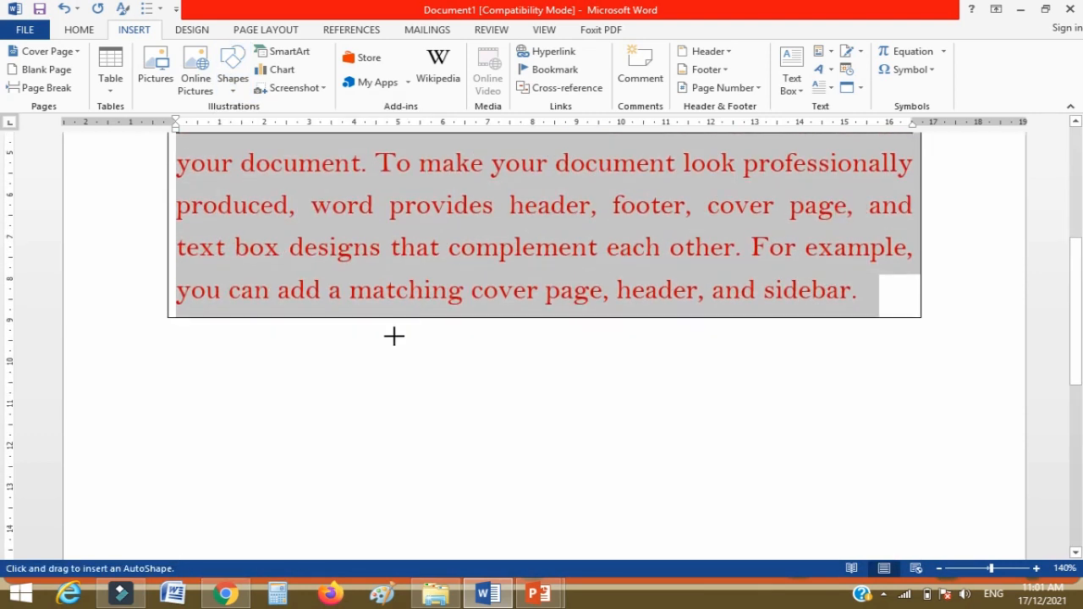
left_click_drag(266, 361, 446, 462)
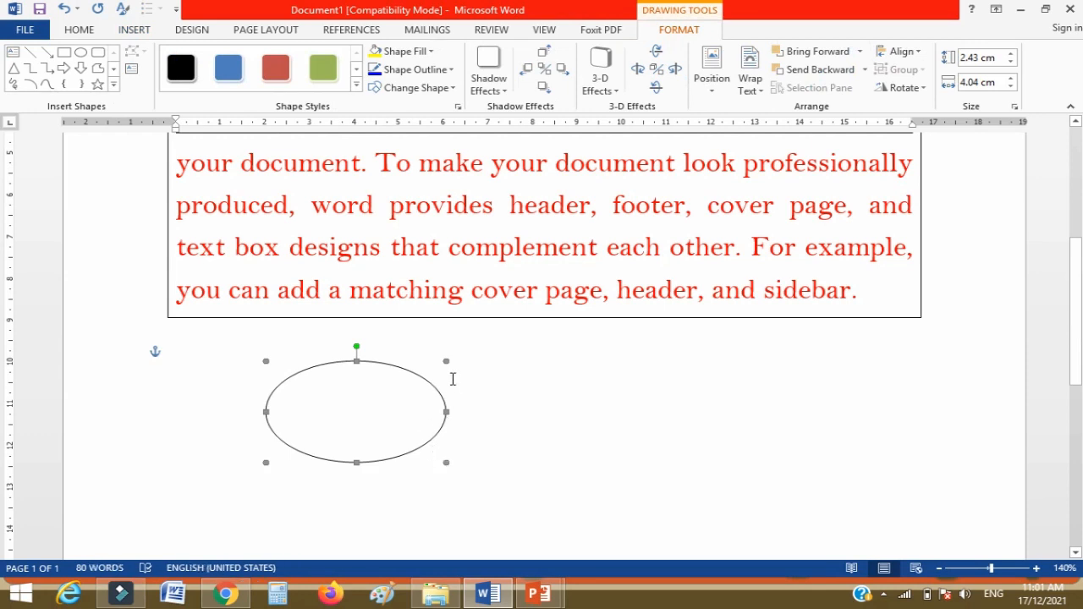
- Fill the oval with standard blue and set its outline weight to 1½ pt
left_click(409, 50)
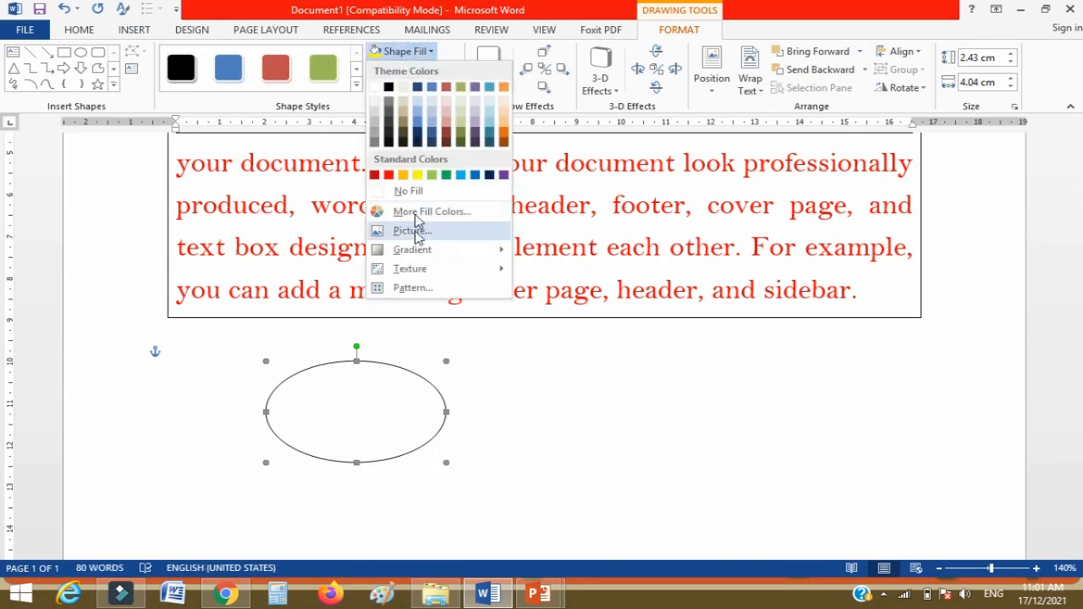
left_click(475, 175)
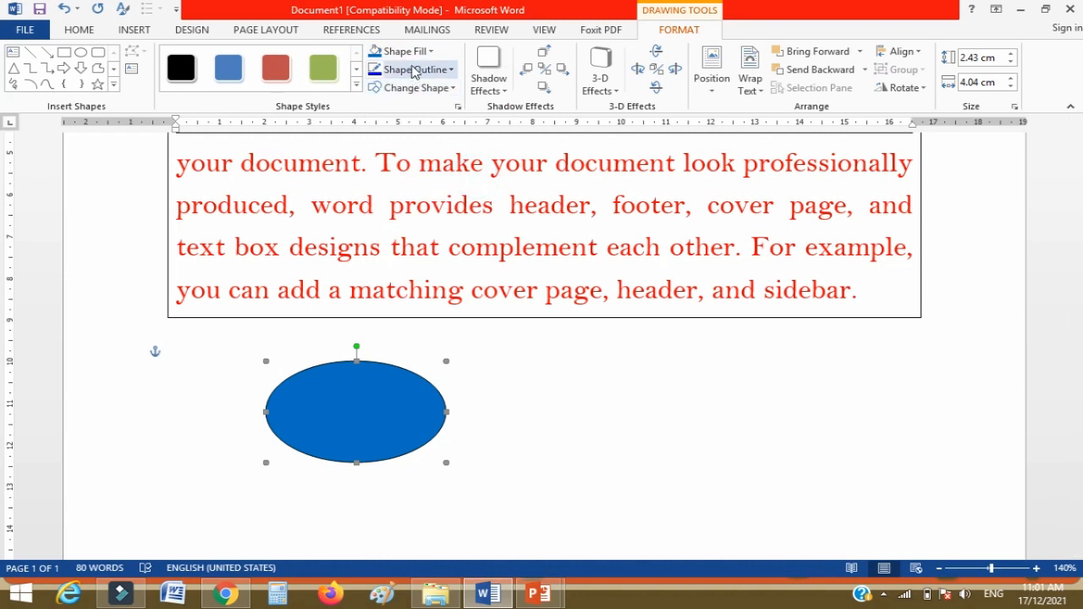
left_click(414, 69)
mouse_move(454, 252)
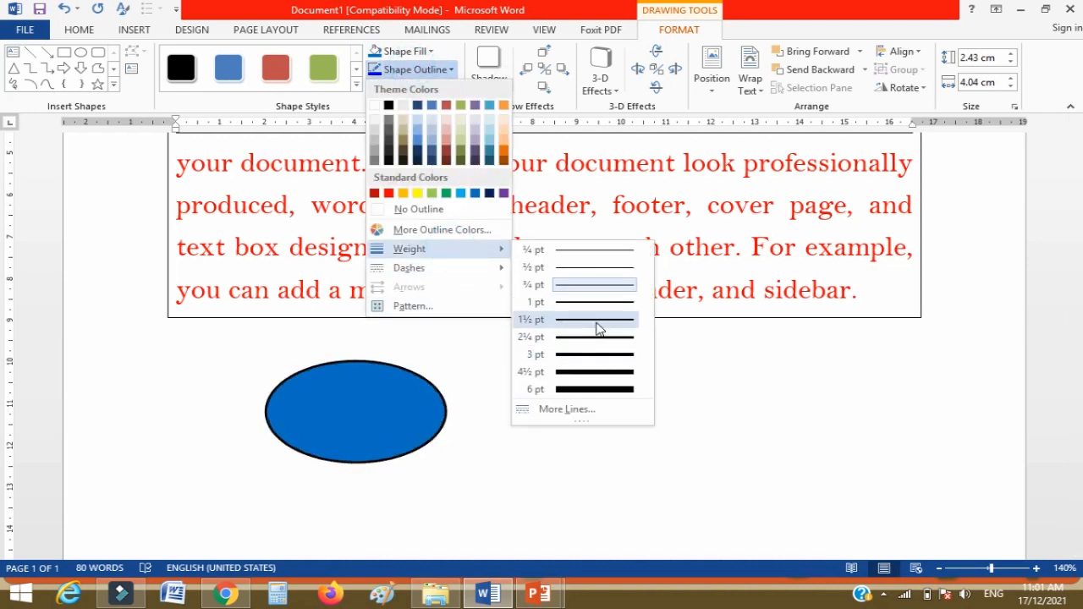
left_click(596, 320)
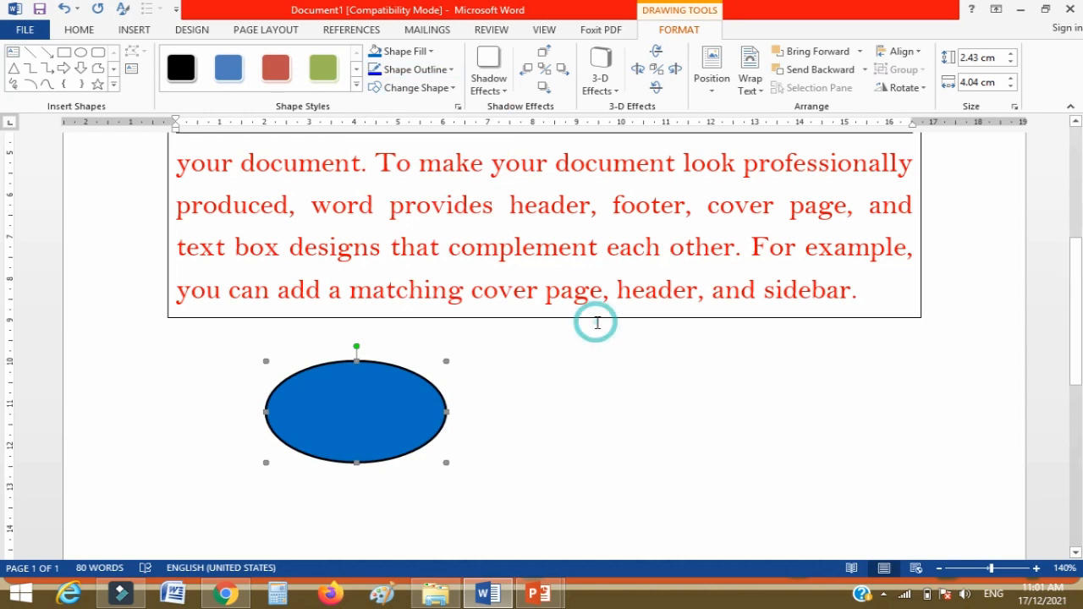
- Change the blue oval into a down block arrow, and that arrow into the upright flowchart triangle
left_click(432, 89)
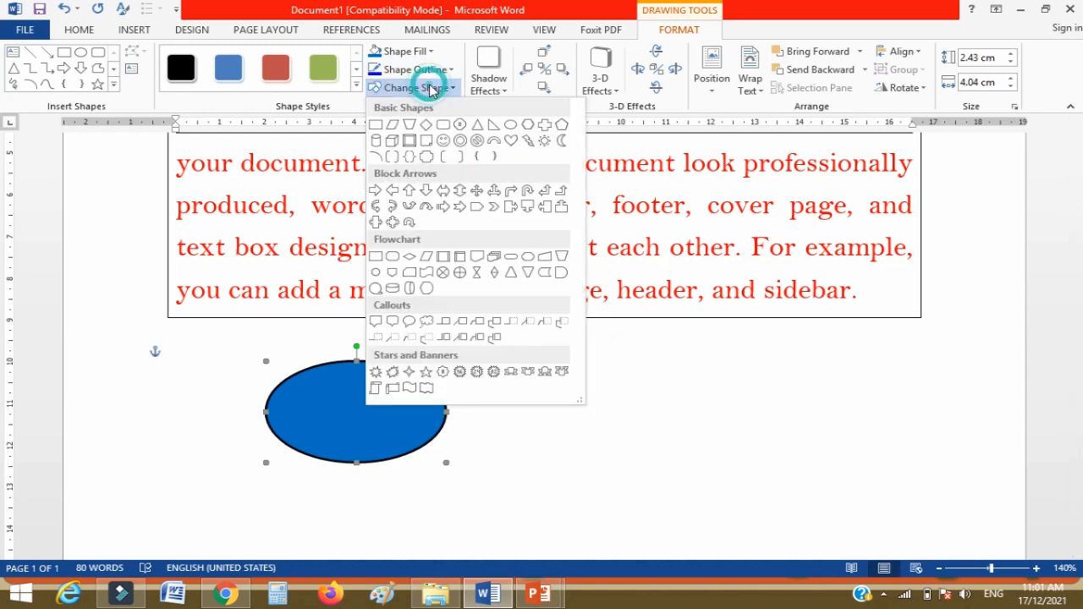
left_click(425, 191)
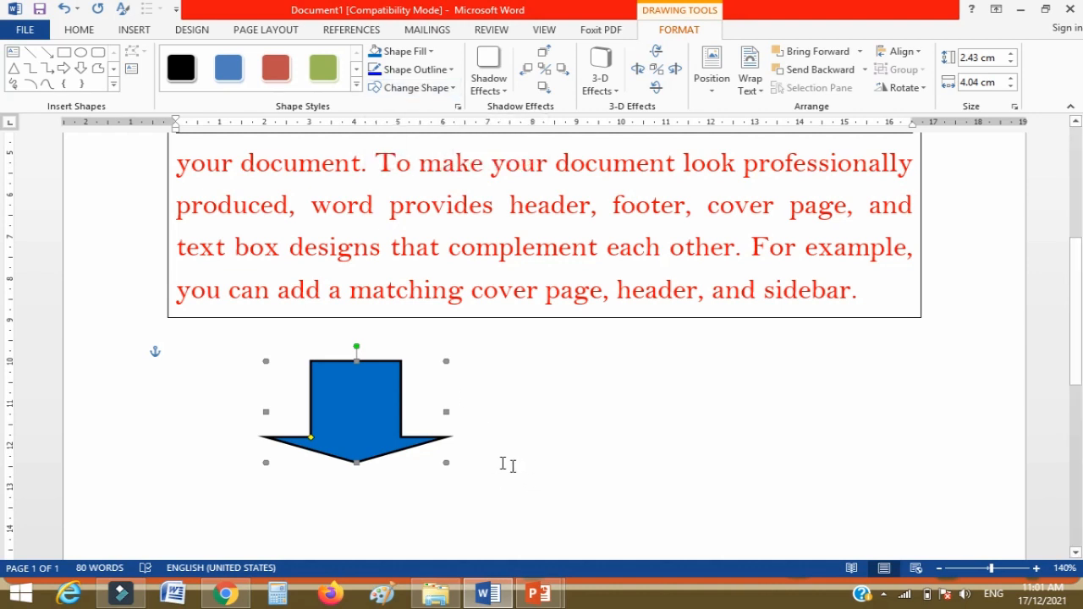
left_click(414, 88)
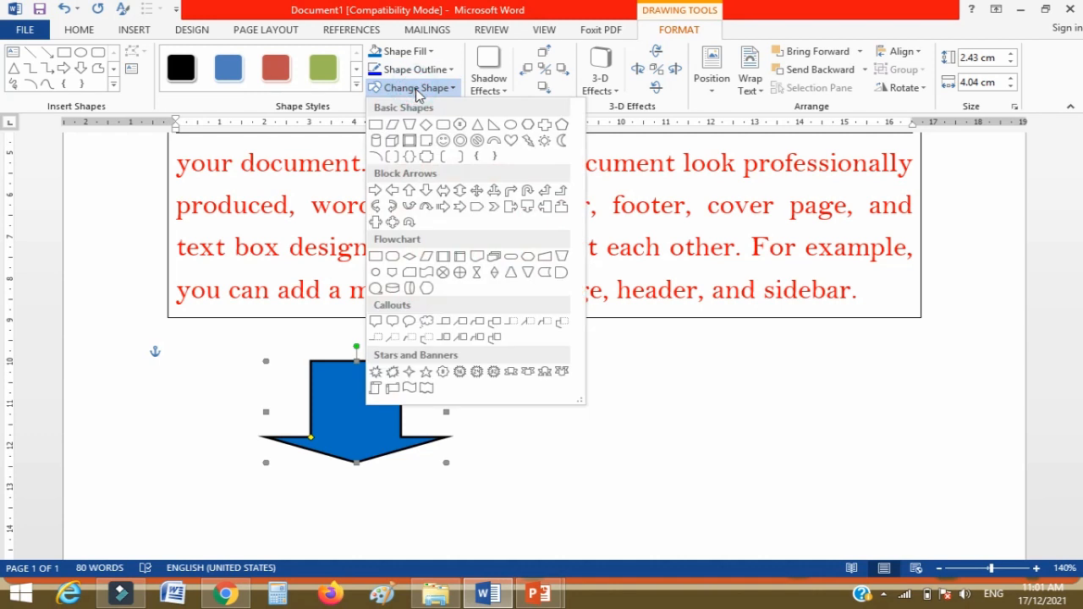
left_click(511, 273)
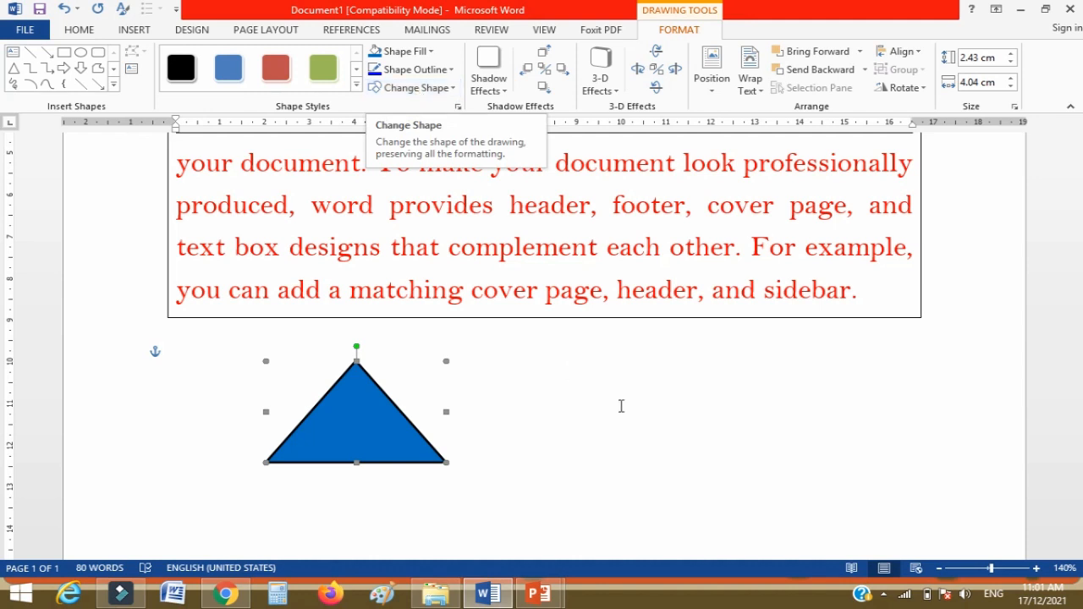
left_click(679, 395)
left_click(368, 398)
left_click(367, 398)
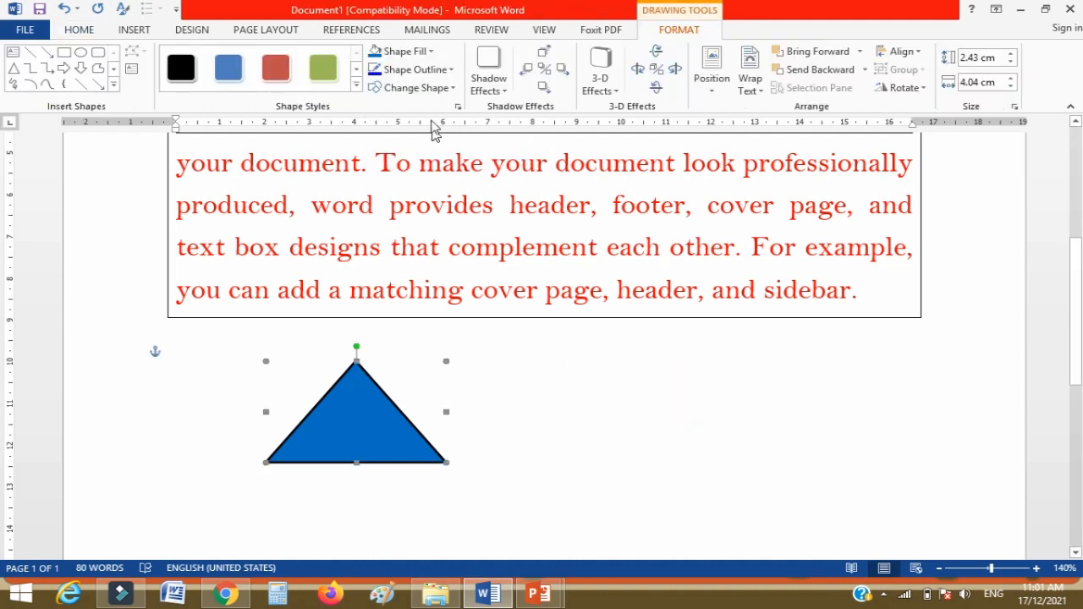
- Change the blue shape into a donut and enlarge it to about 3.85 cm high and 5.86 cm wide
left_click(423, 88)
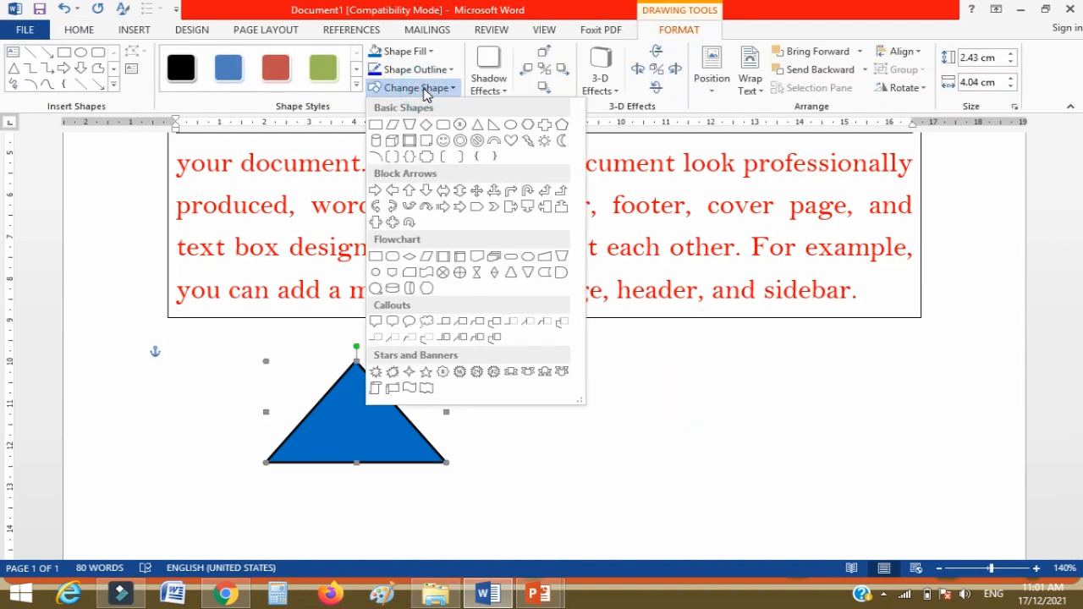
left_click(459, 140)
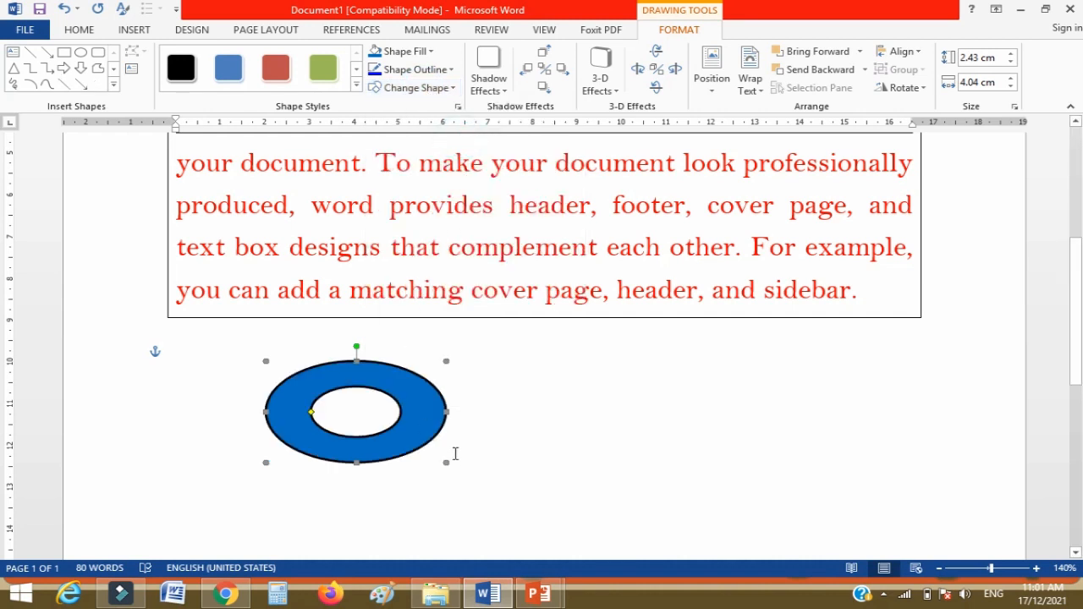
left_click_drag(444, 462, 527, 522)
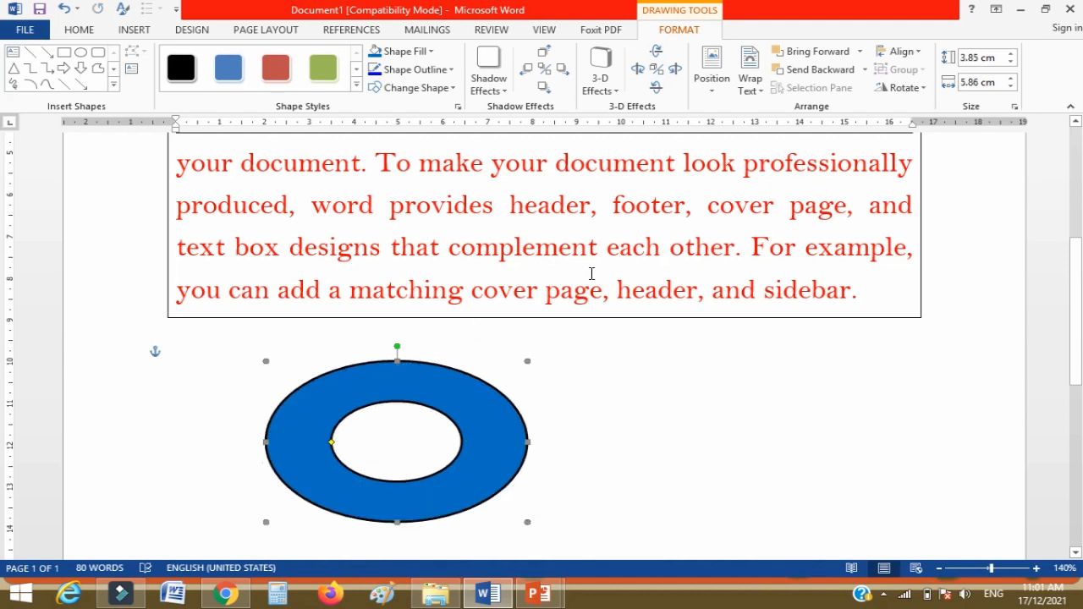
left_click(133, 30)
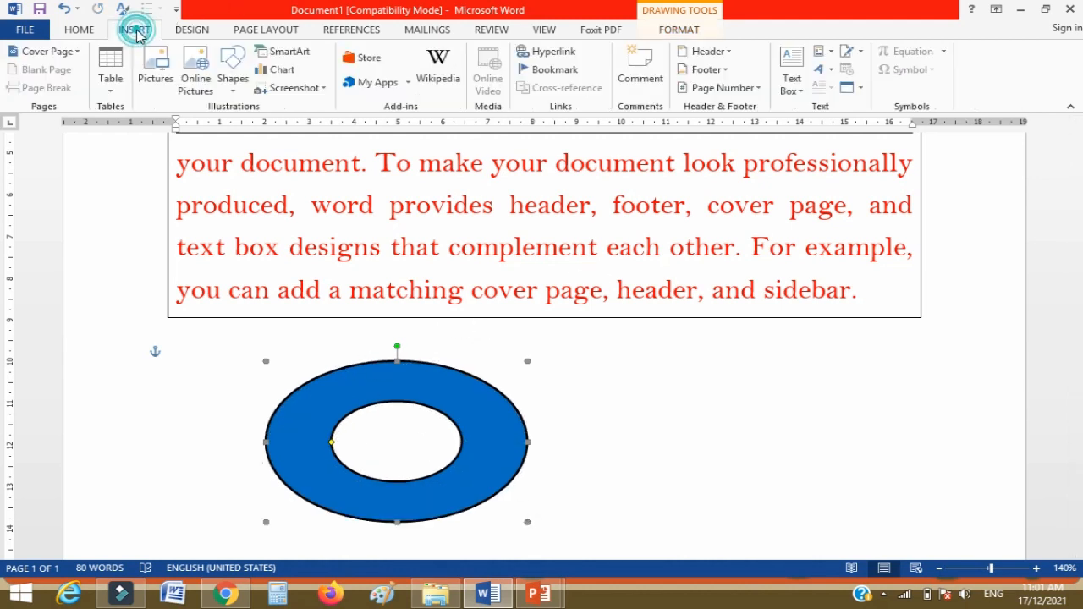
left_click(232, 75)
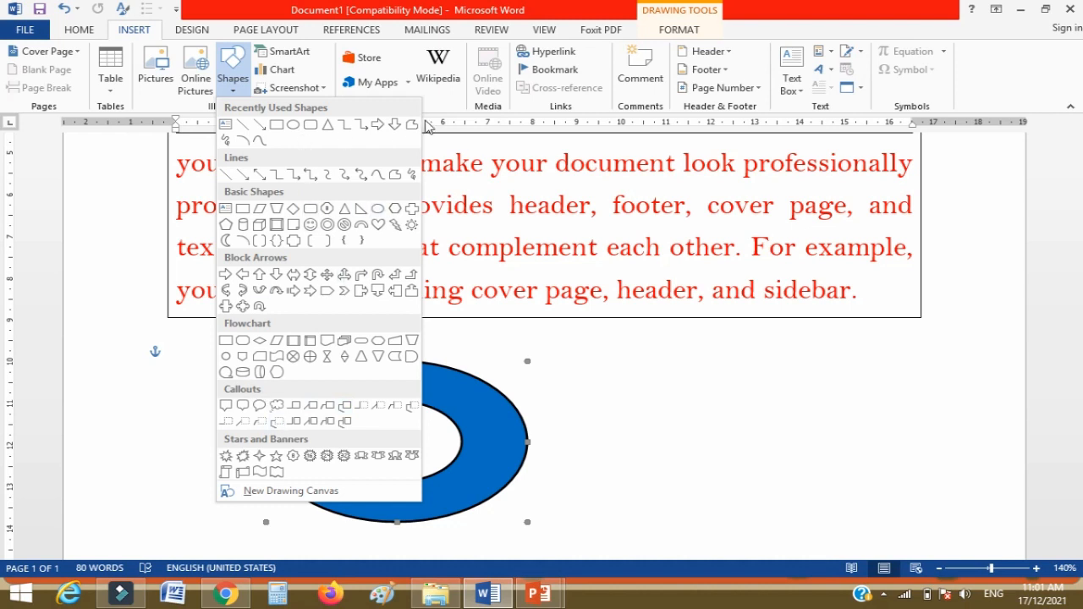
left_click(442, 100)
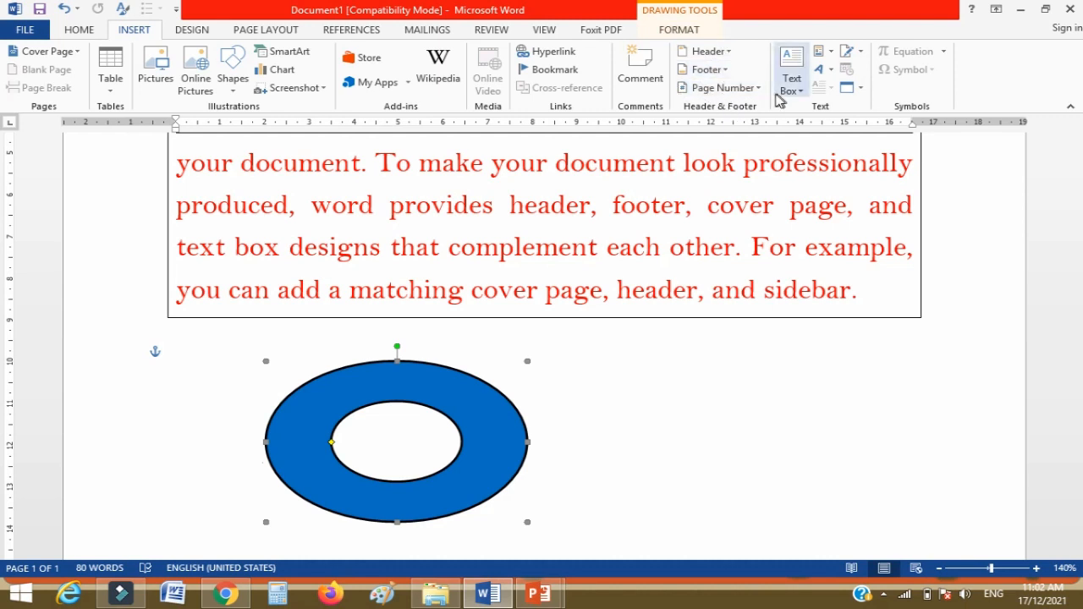
left_click(725, 71)
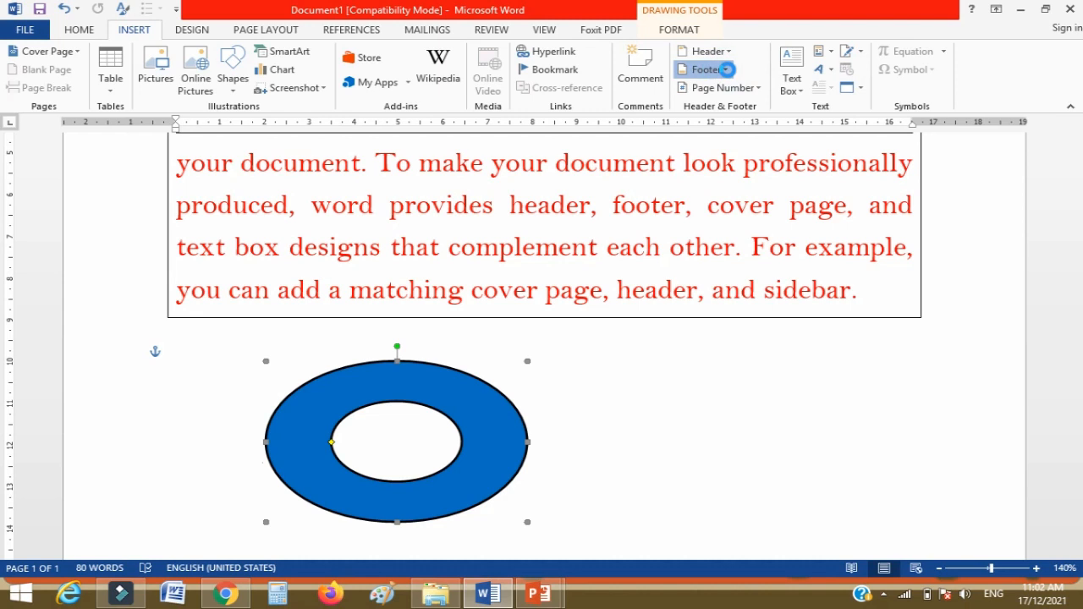
left_click(726, 69)
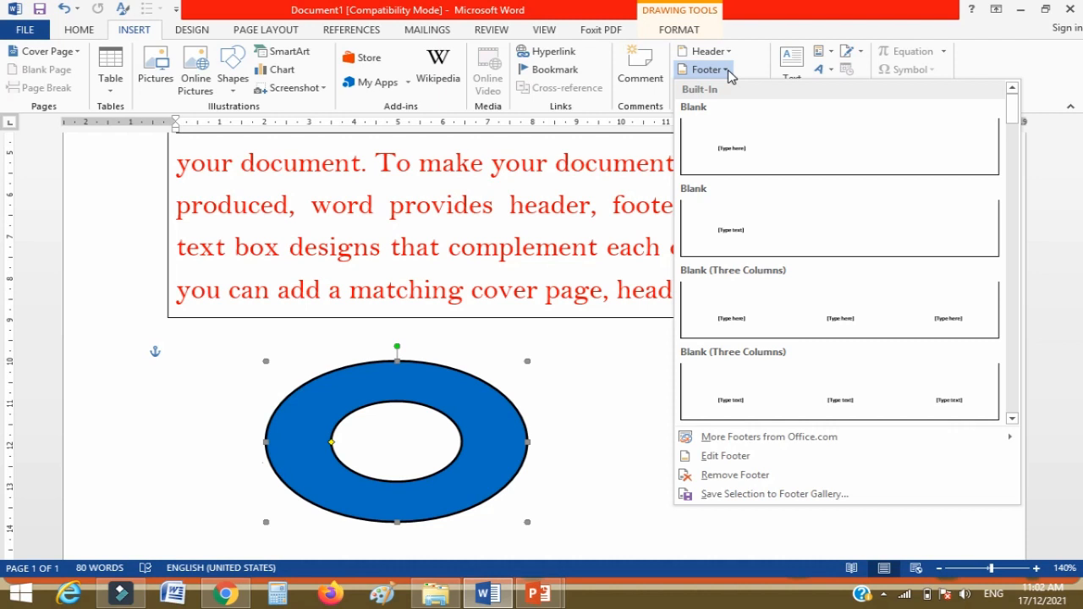
left_click(729, 71)
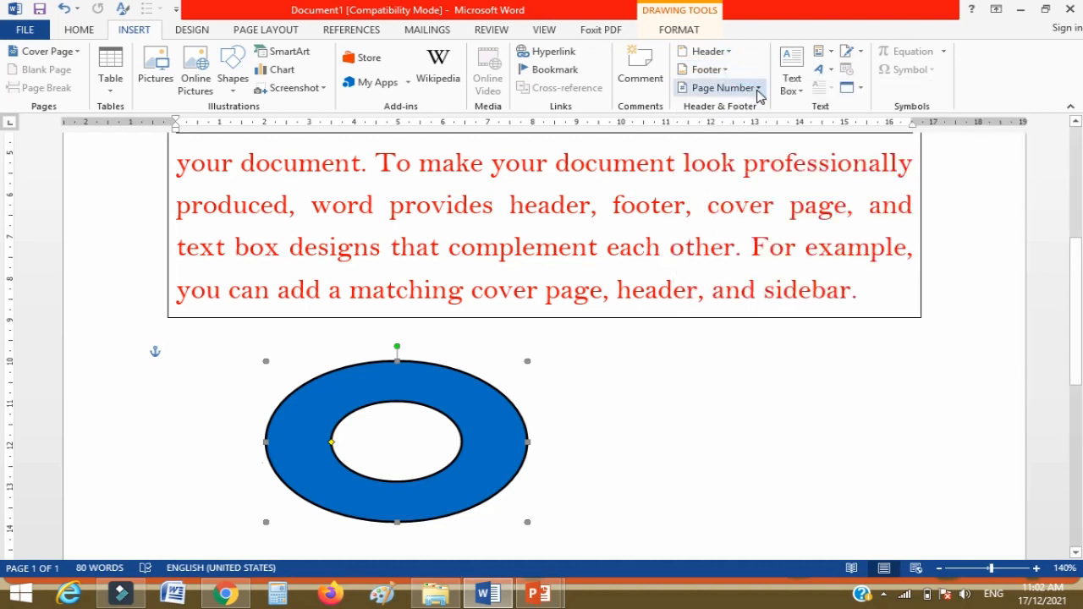
- Examine the gallery of page number designs for the bottom of the page, from the simple numbers to the shaped ones
left_click(757, 88)
mouse_move(763, 127)
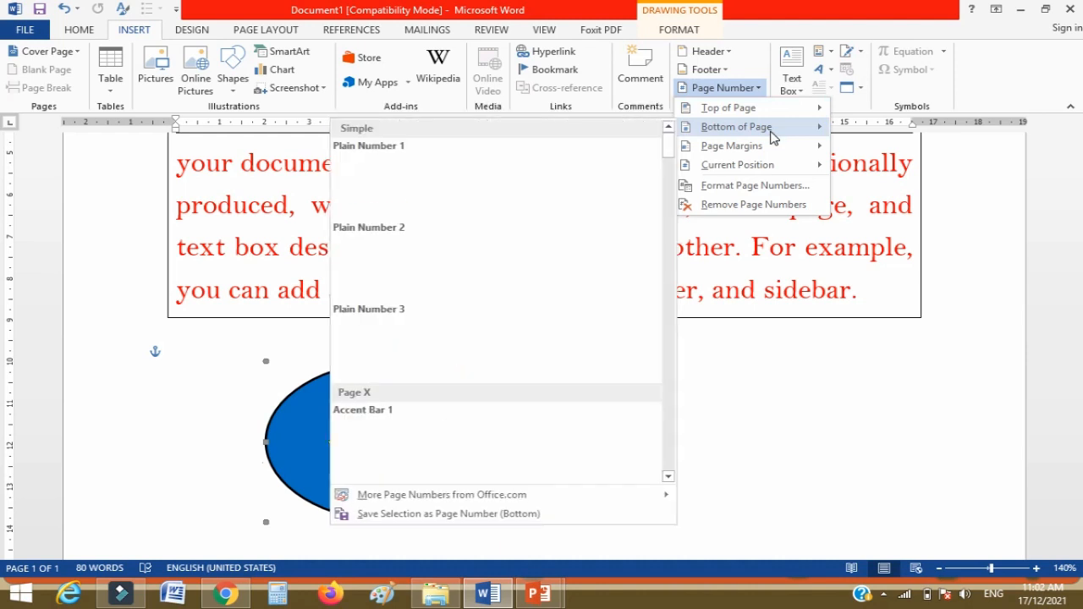
scroll(518, 409, "down", 6)
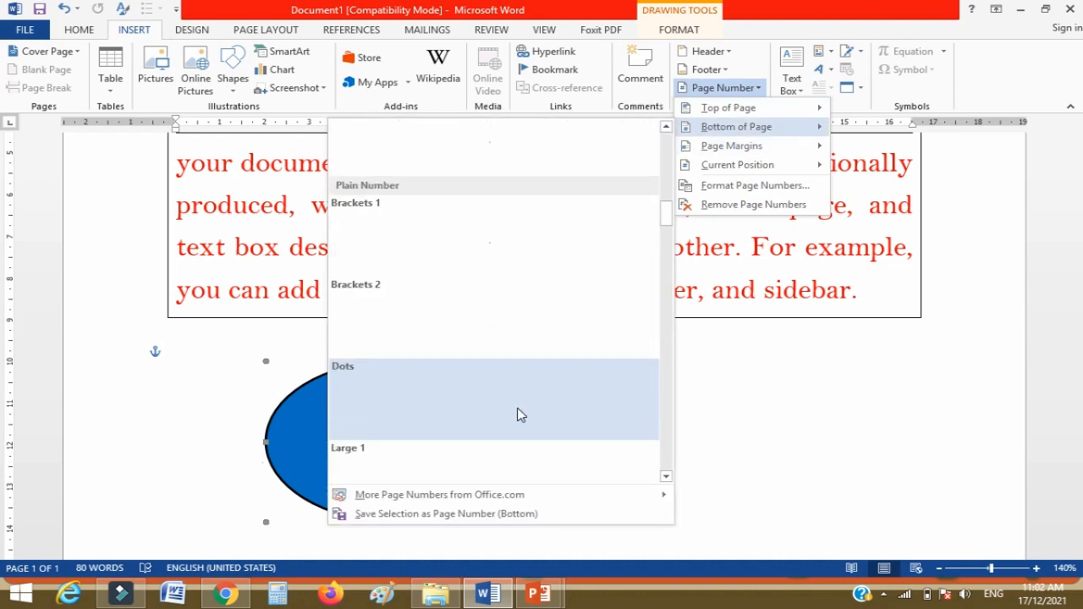
scroll(450, 345, "down", 8)
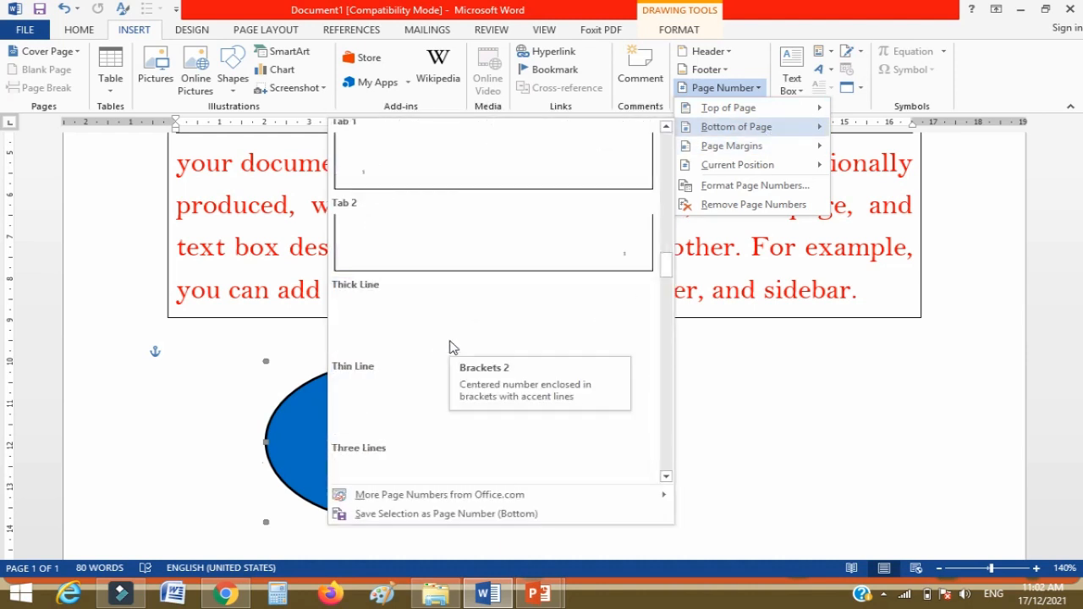
scroll(493, 389, "down", 10)
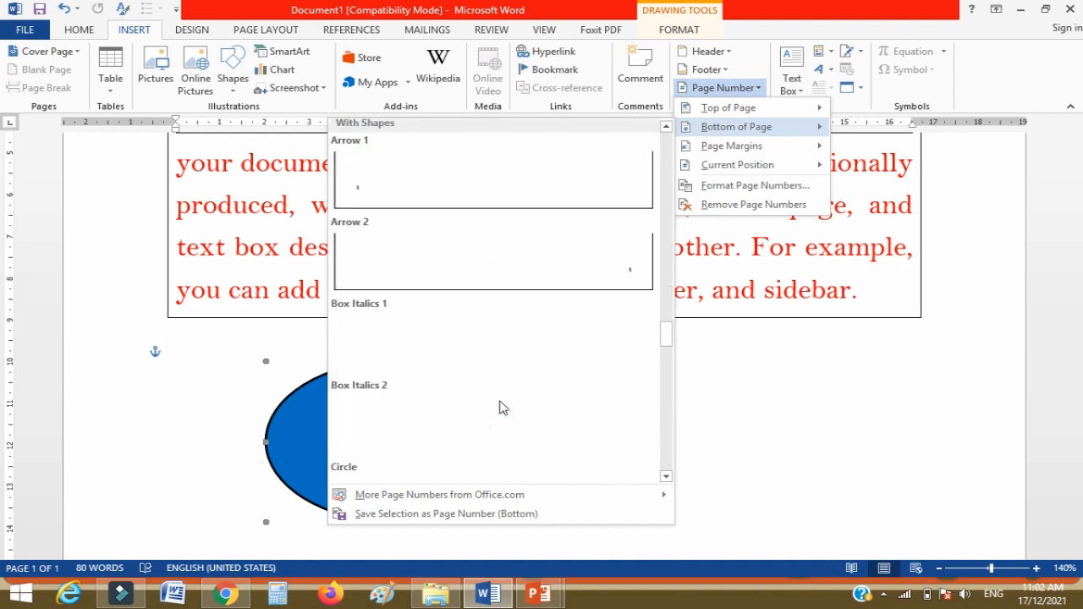
scroll(501, 408, "down", 4)
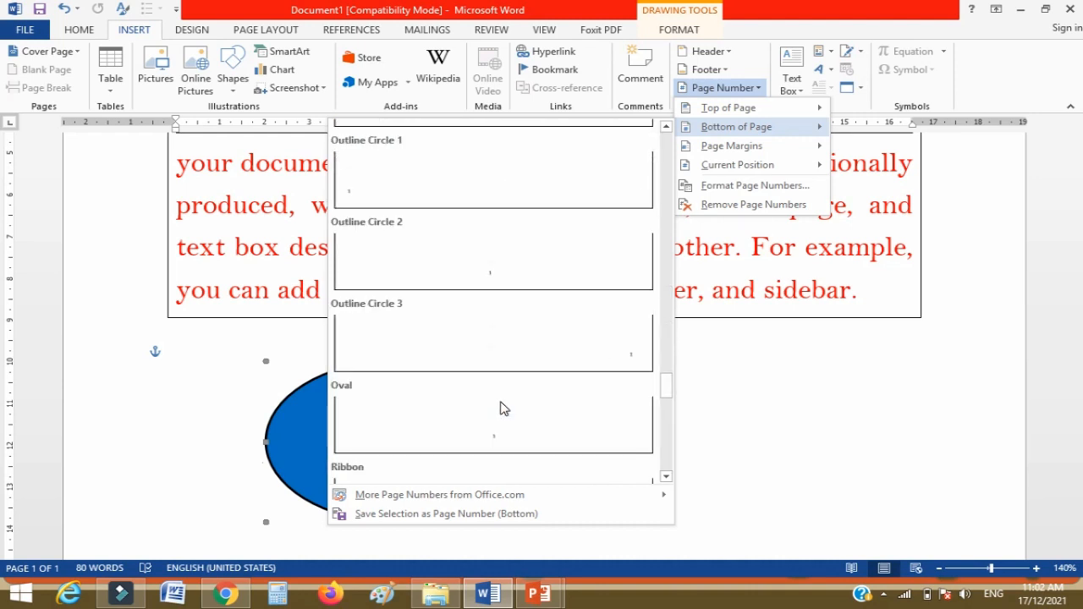
scroll(502, 408, "down", 5)
scroll(501, 409, "down", 3)
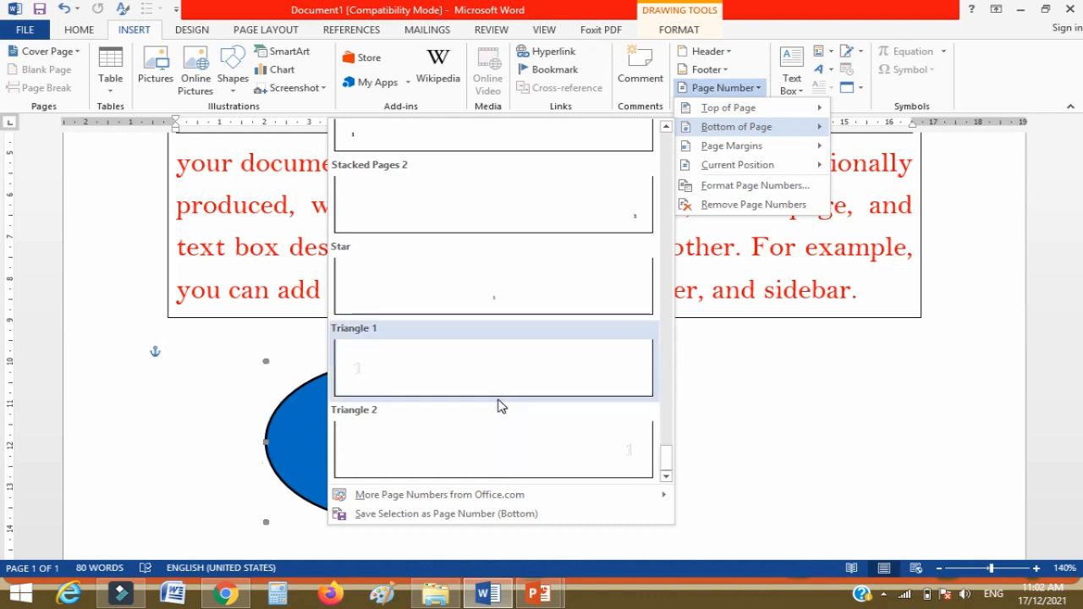
scroll(500, 404, "up", 15)
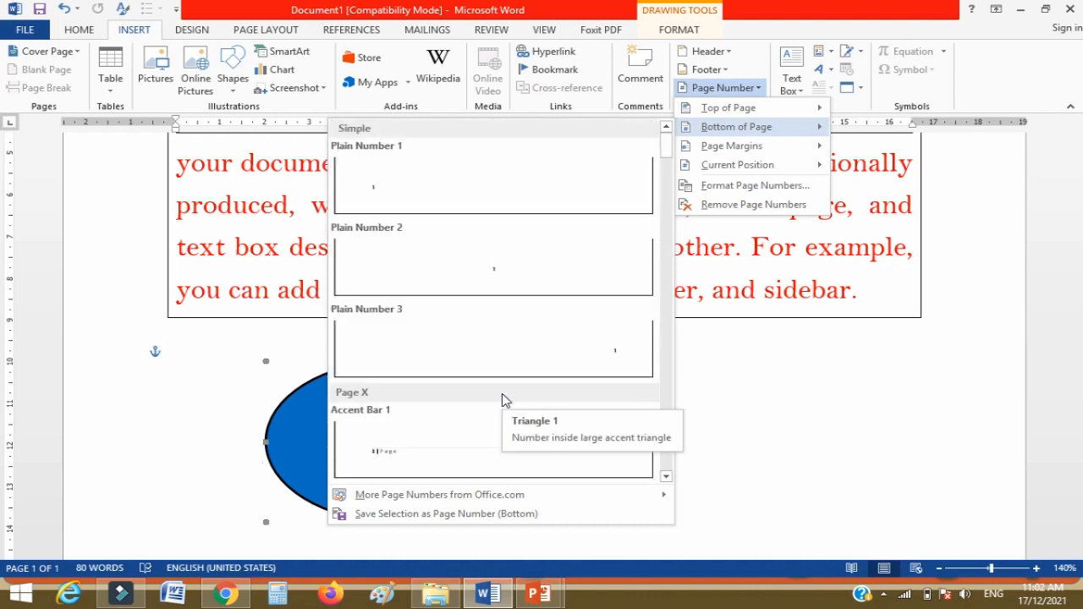
- Insert the built-in Blank (Three Columns) footer into the document, using the version with "[Type here]" placeholders
left_click(726, 71)
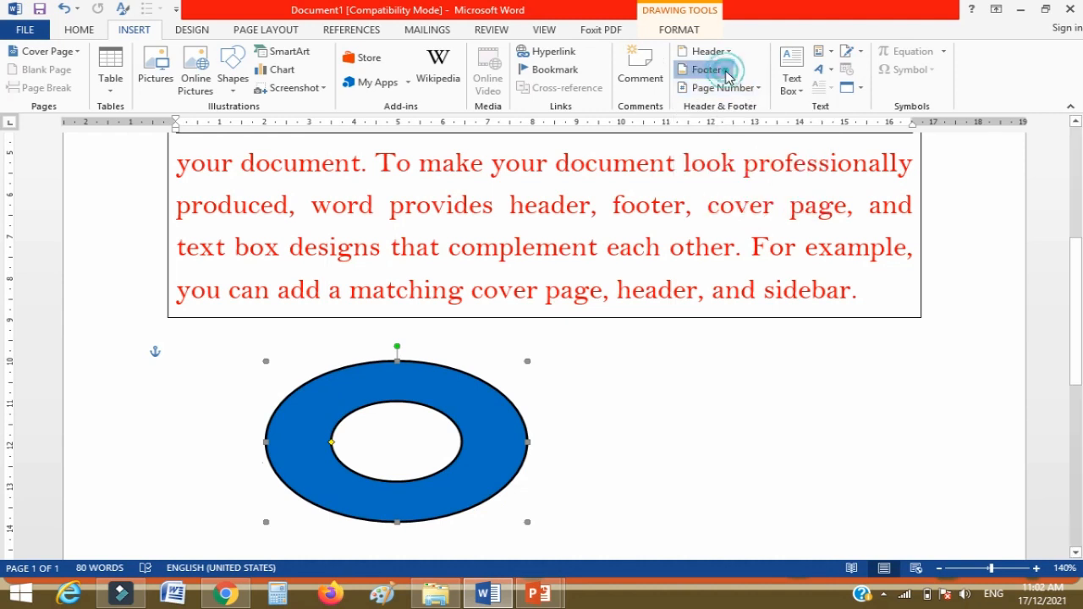
scroll(787, 363, "down", 6)
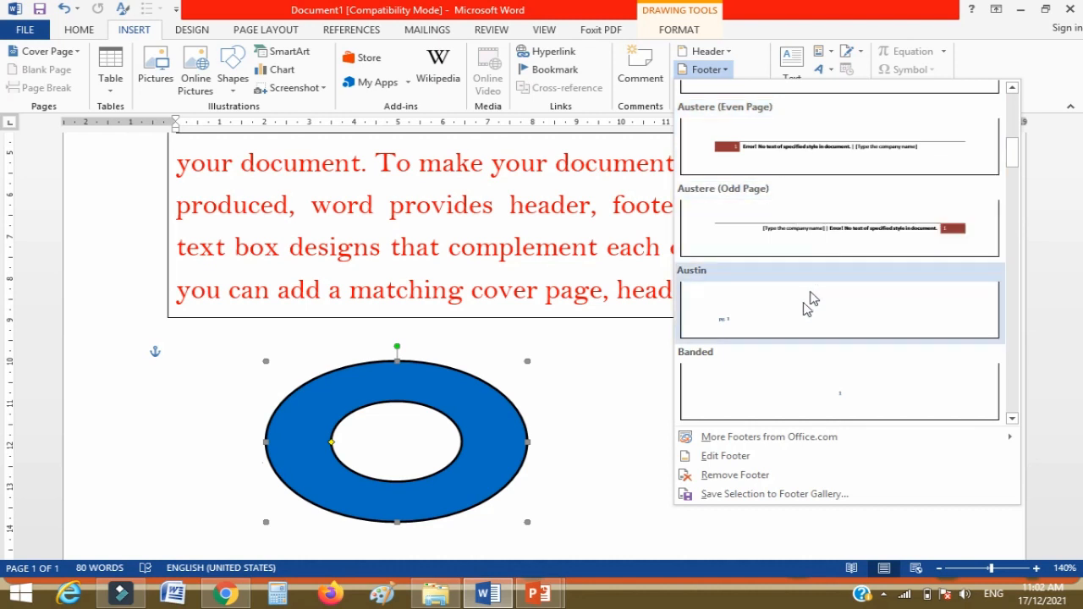
scroll(792, 347, "down", 3)
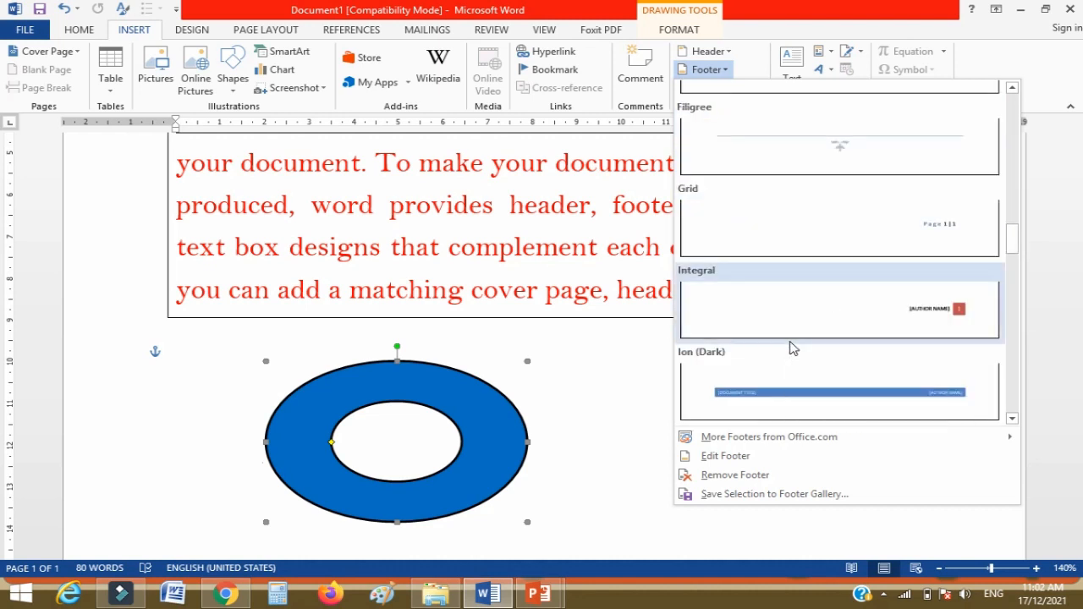
scroll(792, 347, "down", 7)
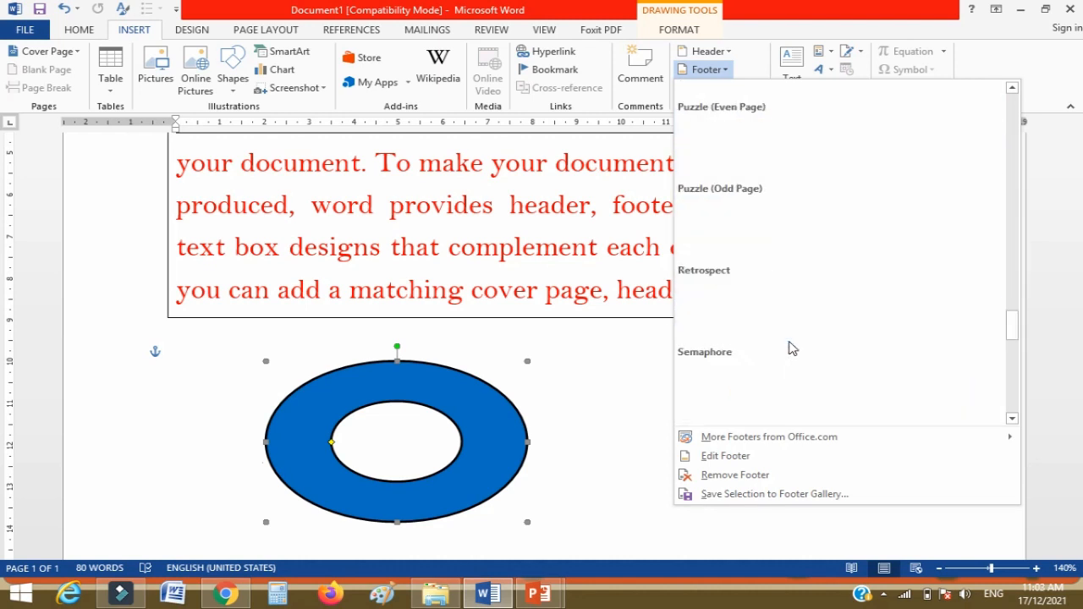
scroll(791, 347, "down", 6)
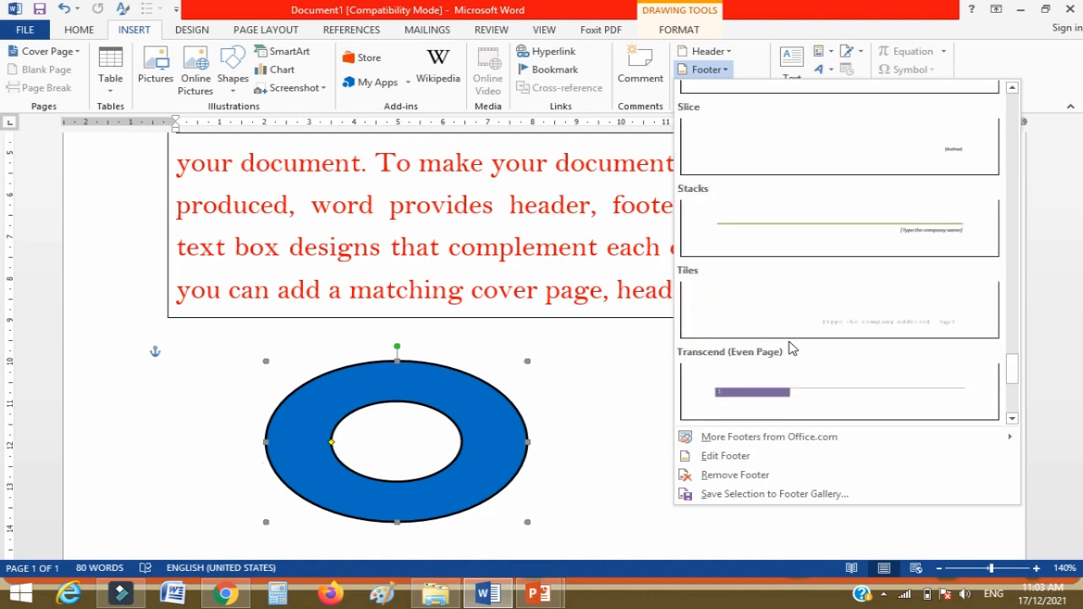
scroll(791, 347, "down", 1)
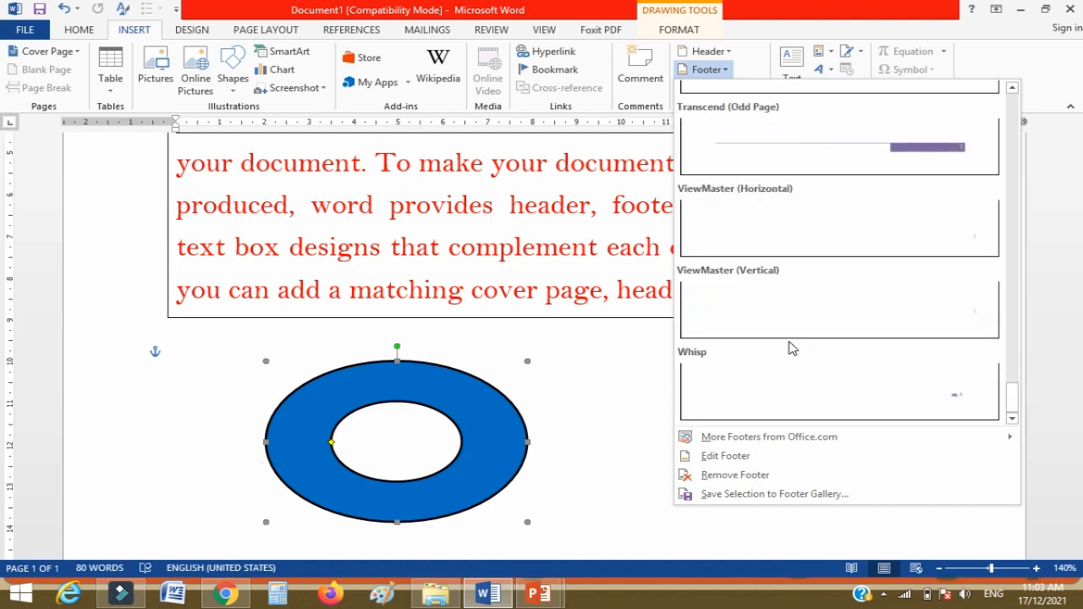
scroll(792, 347, "up", 20)
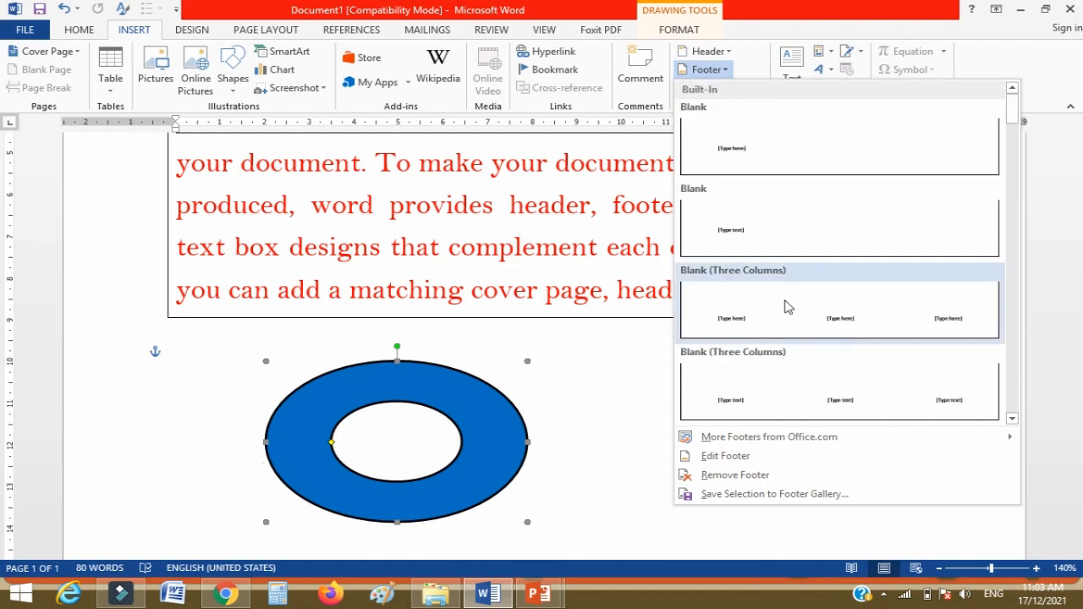
left_click(785, 307)
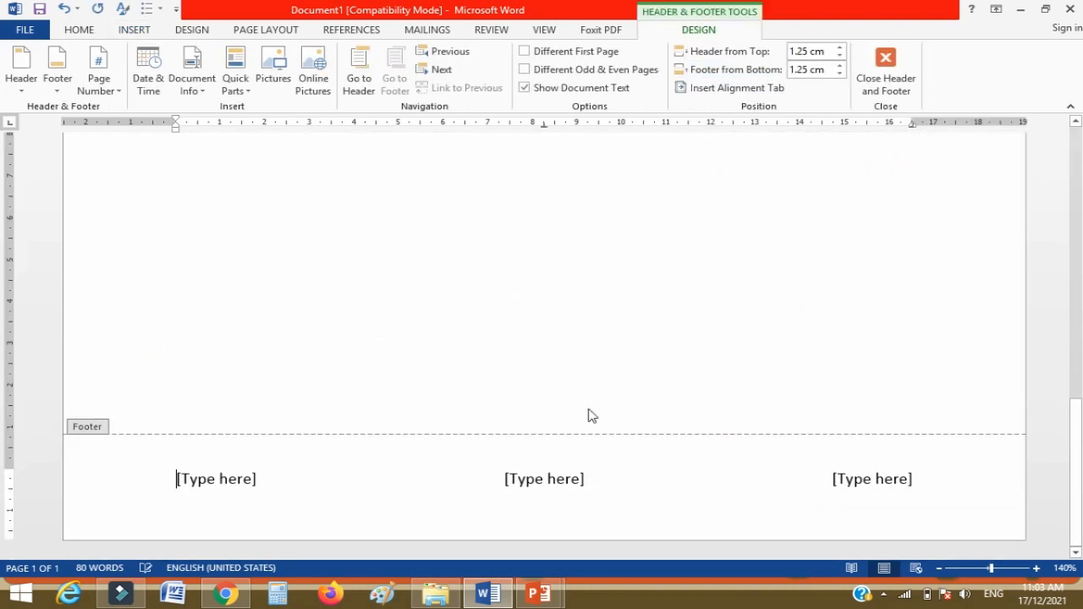
- Replace the footer's left placeholder with the channel owner's name followed by "youtube"
left_click(220, 481)
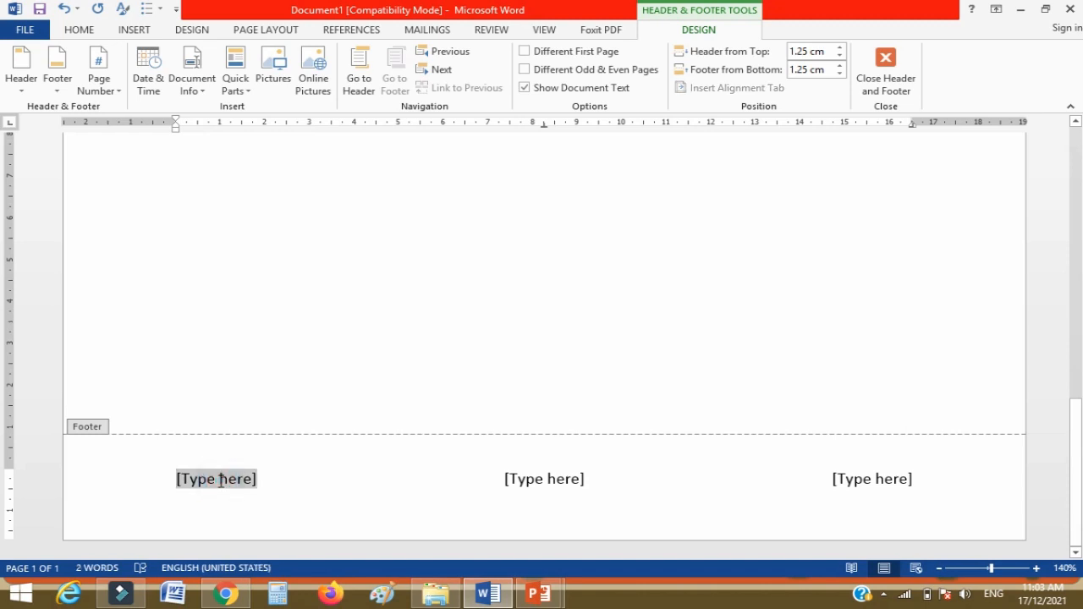
type("kds")
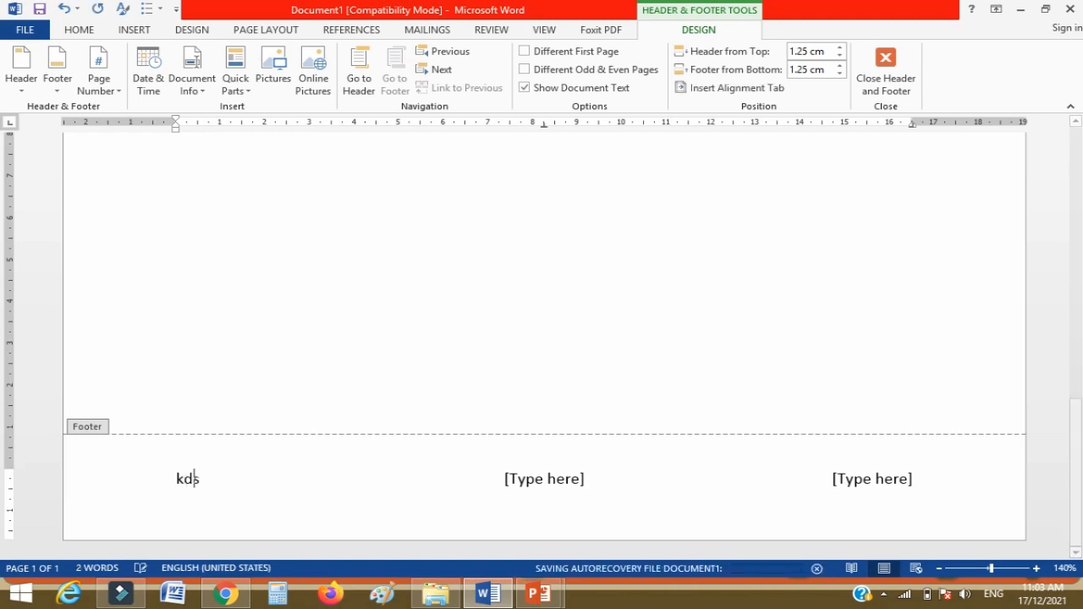
type("onagar ta")
key("BackSpace")
key("BackSpace")
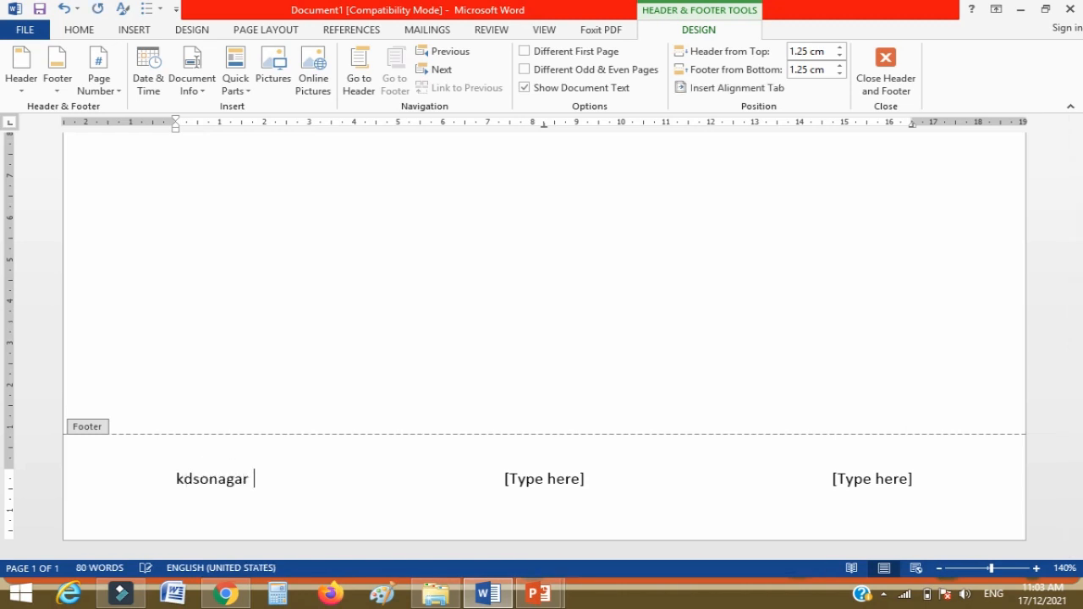
key("BackSpace")
type("a yoo")
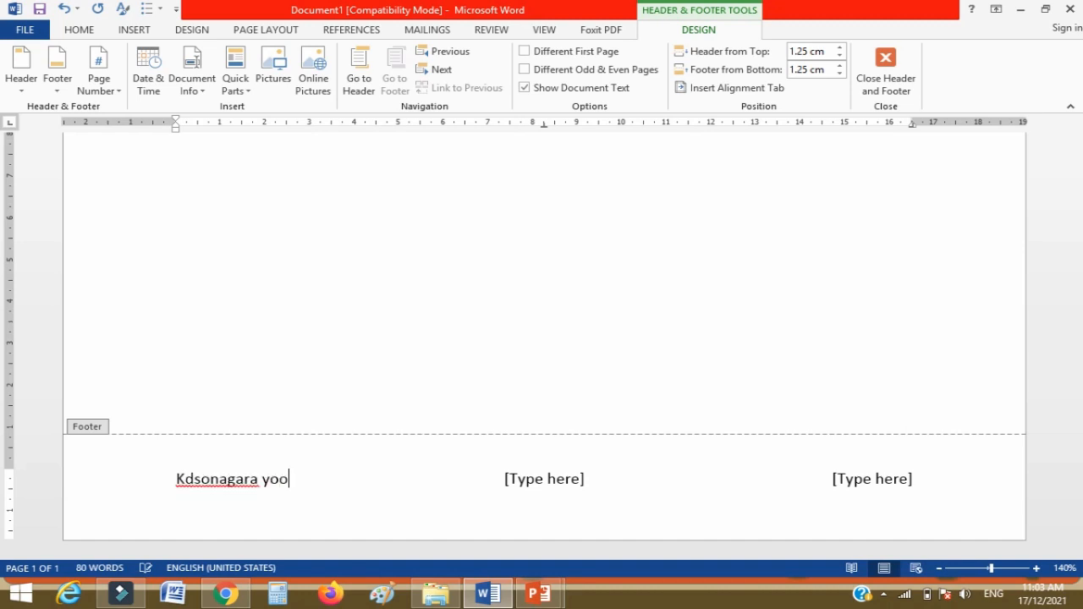
type("tube")
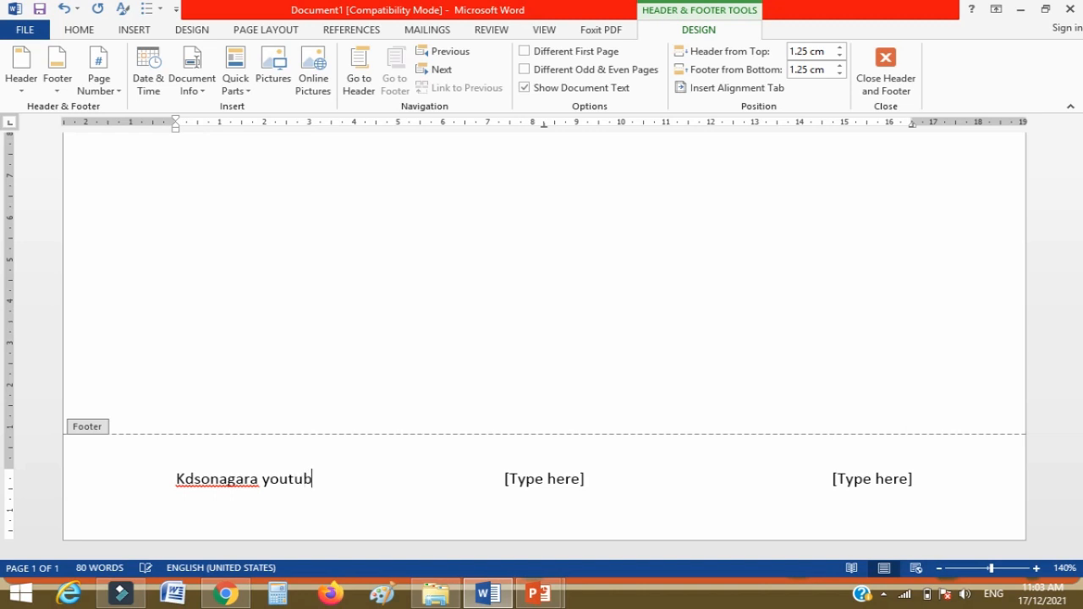
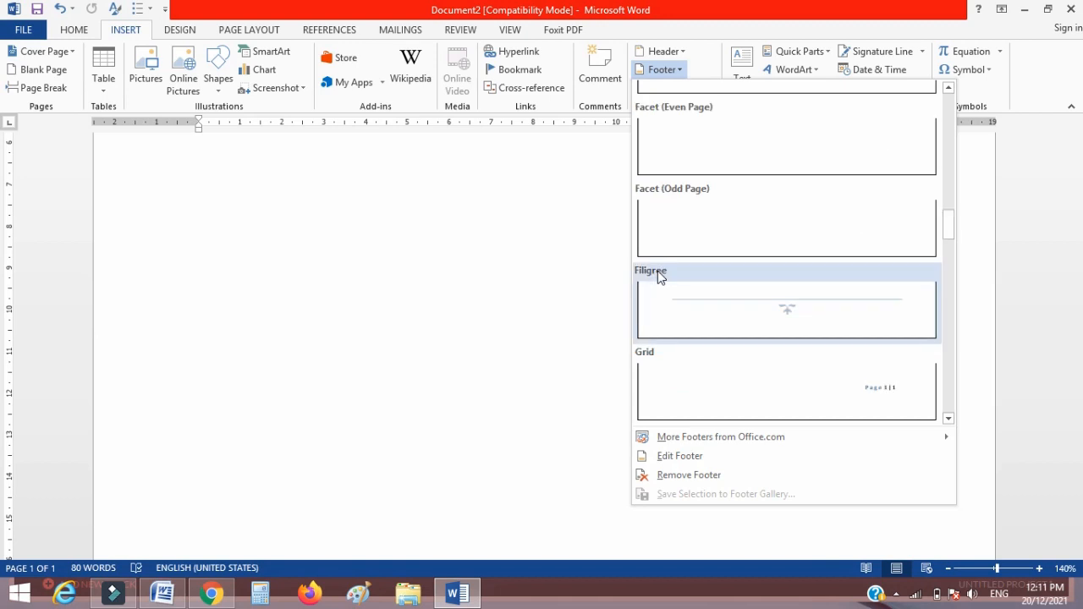
- Insert the built-in Alphabet footer into Document2
scroll(668, 279, "up", 3)
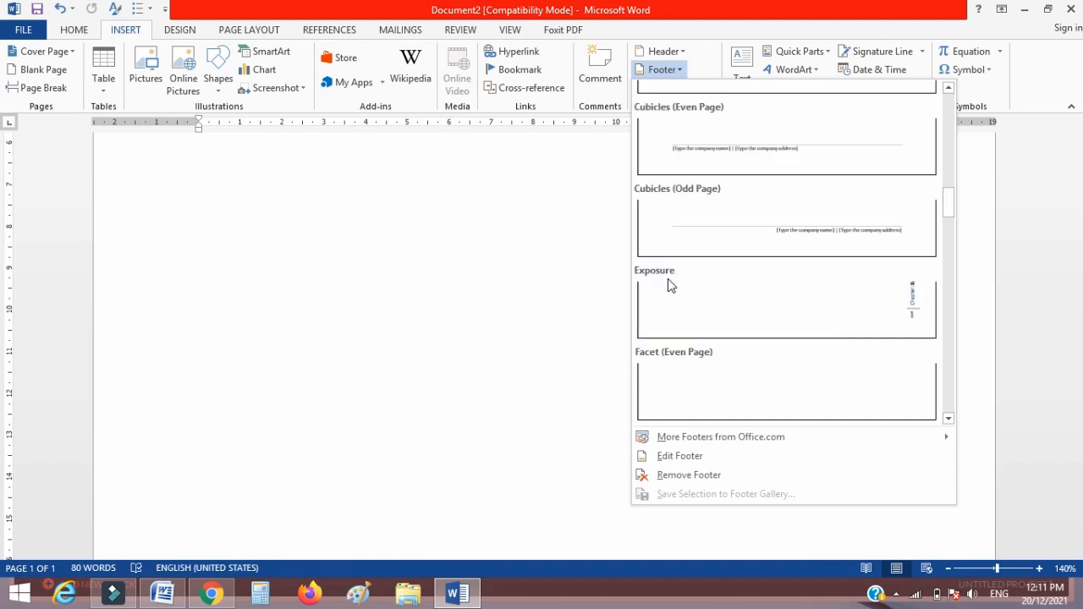
scroll(667, 279, "up", 4)
scroll(670, 286, "up", 3)
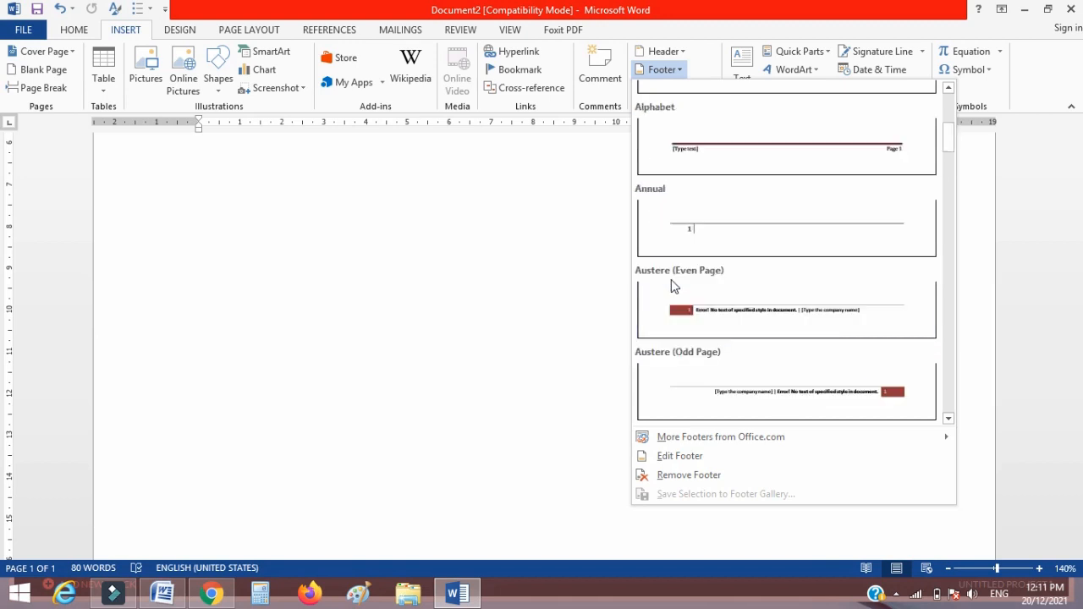
left_click(769, 155)
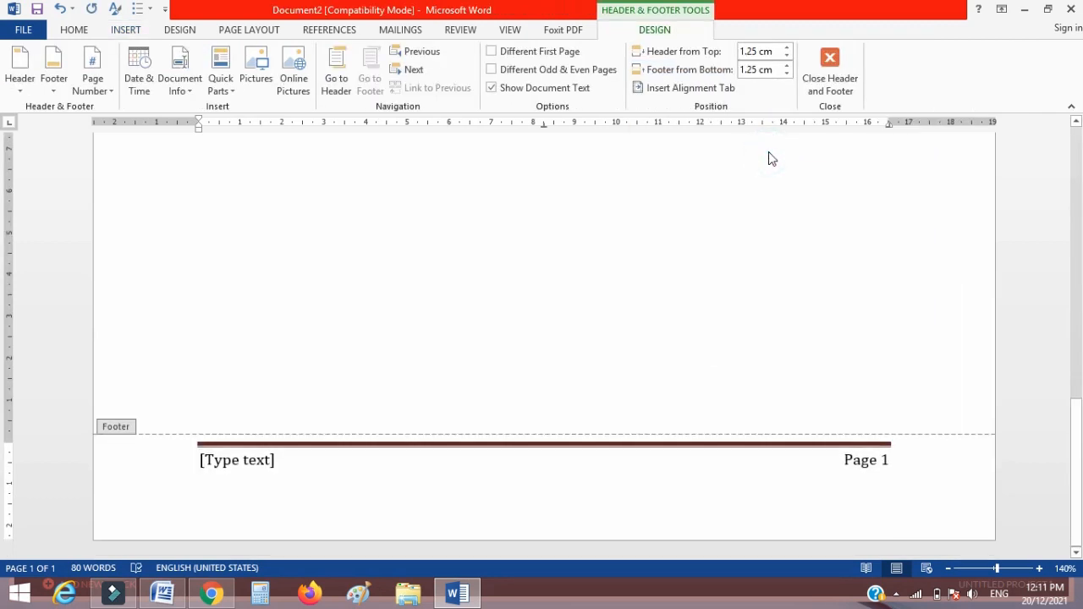
- Replace the footer's "[Type text]" placeholder with the channel owner's name in capitals
left_click(251, 464)
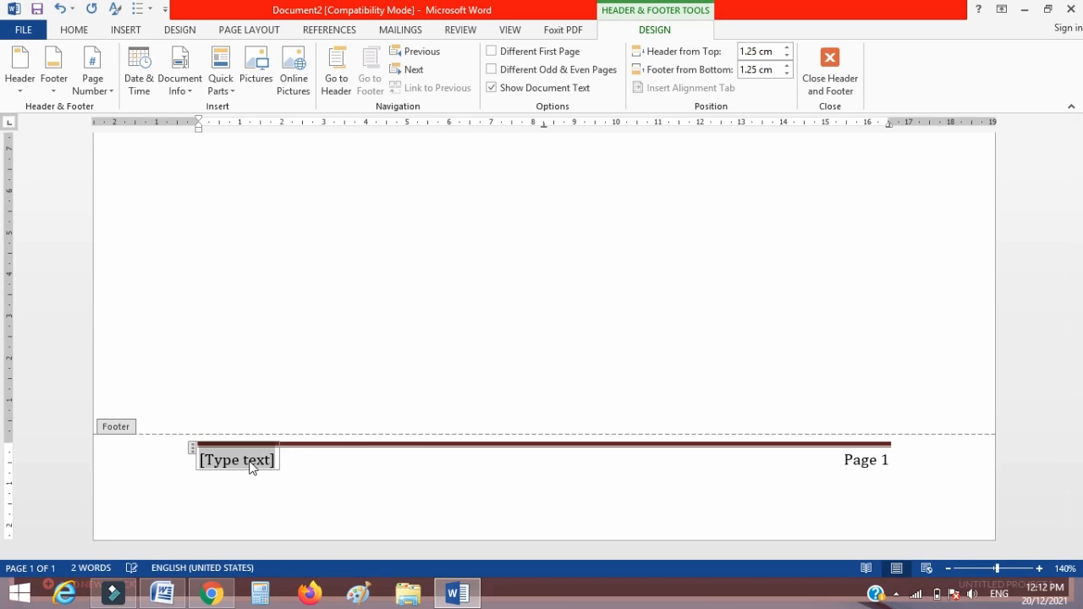
type("KDSONAGA")
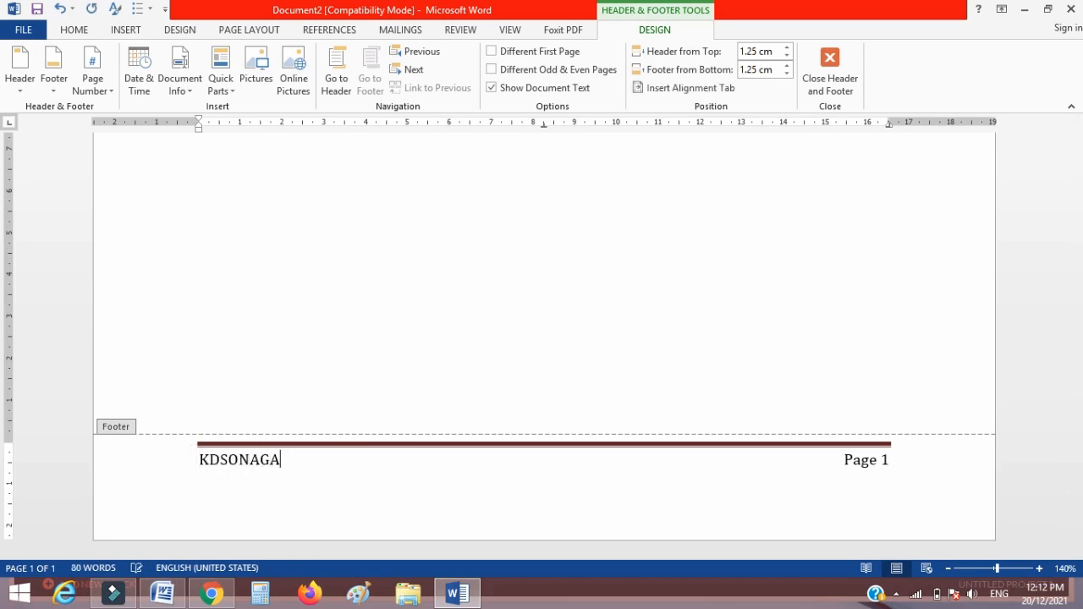
type("RA")
- Insert an automatically updating date and time with seconds at the footer's centre tab, and leave footer editing
key("Tab")
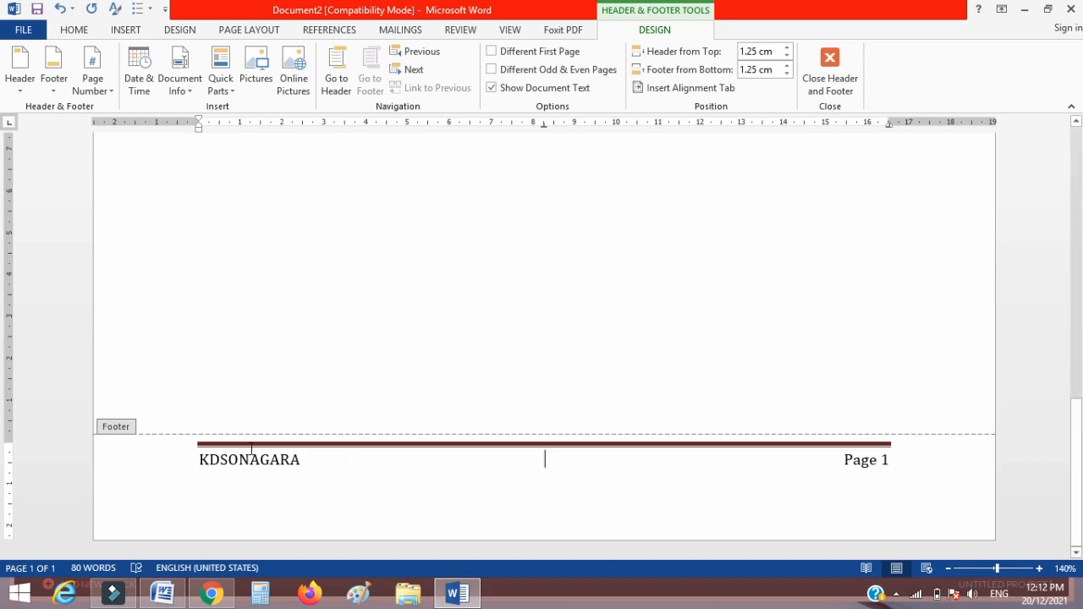
left_click(136, 69)
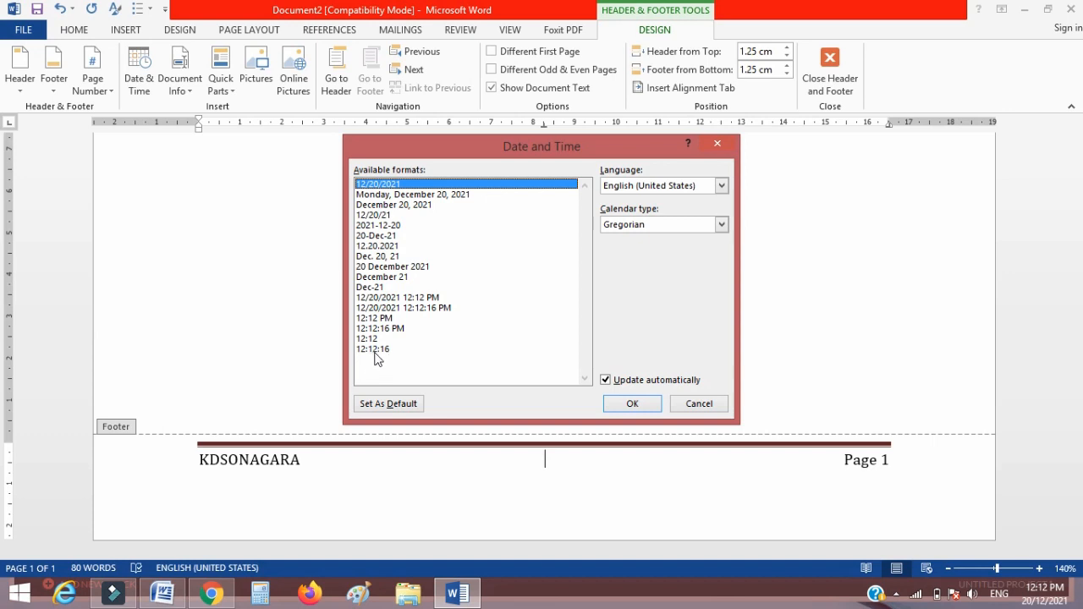
left_click(377, 309)
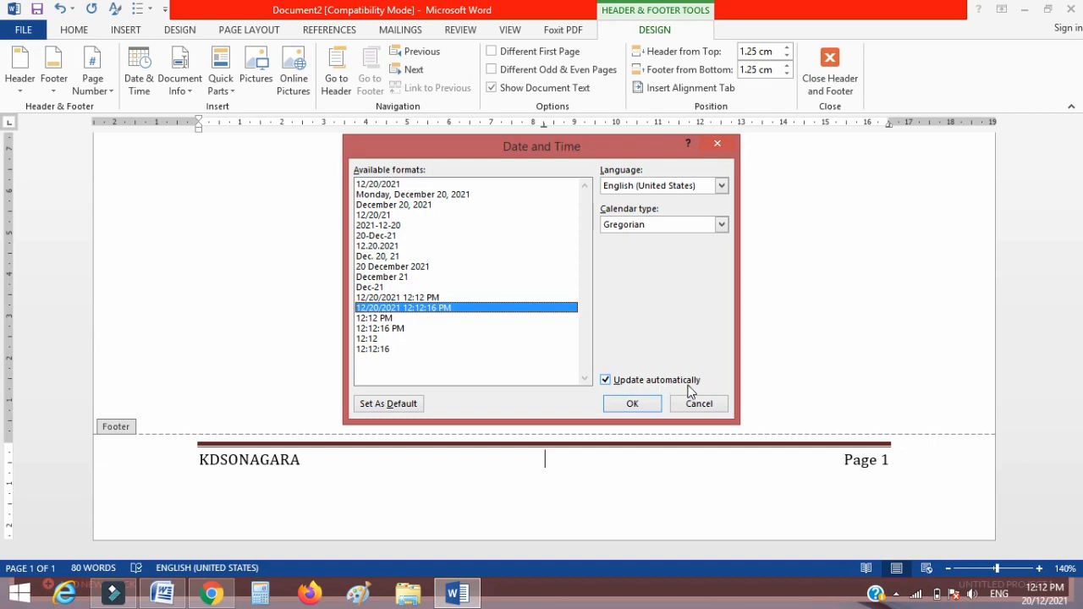
left_click(631, 405)
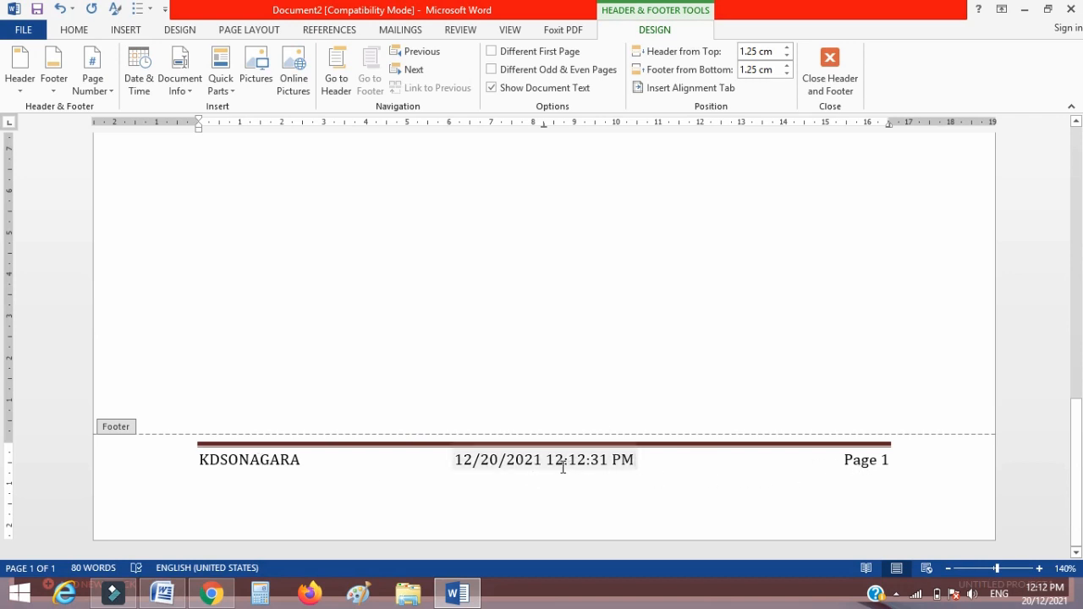
left_click(825, 80)
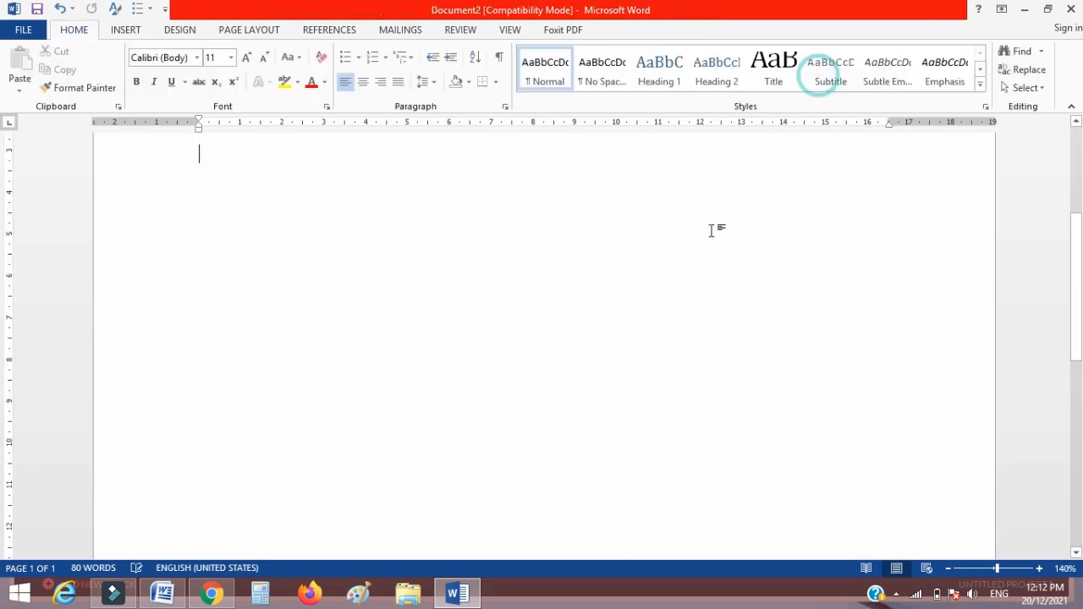
- Add blank paragraphs to the body until the document runs onto a third page, and check the footer on page 2
scroll(622, 298, "down", 3)
key("Return")
key("Return")
key("Return")
key("Return")
key("Return")
key("Return")
key("Return")
key("Return")
key("Return")
key("Return")
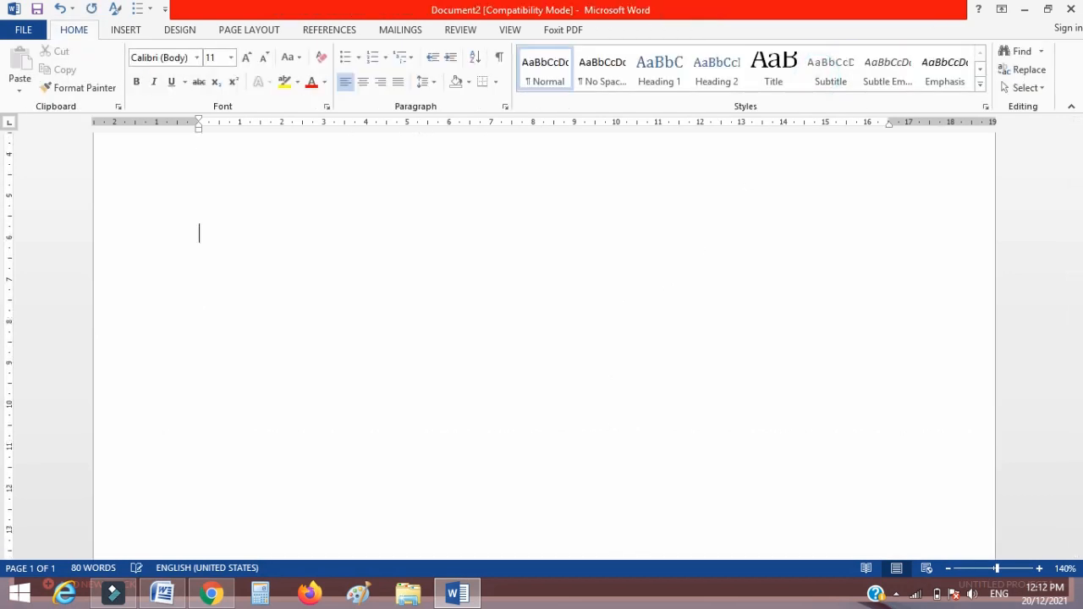
key("Return")
key("Return")
key("Return")
key("Return")
key("Return")
key("Return")
key("Return")
key("Return")
key("Return")
key("Return")
key("Return")
key("Return")
key("Return")
key("Return")
key("Return")
key("Return")
key("Return")
key("Return")
key("Return")
key("Return")
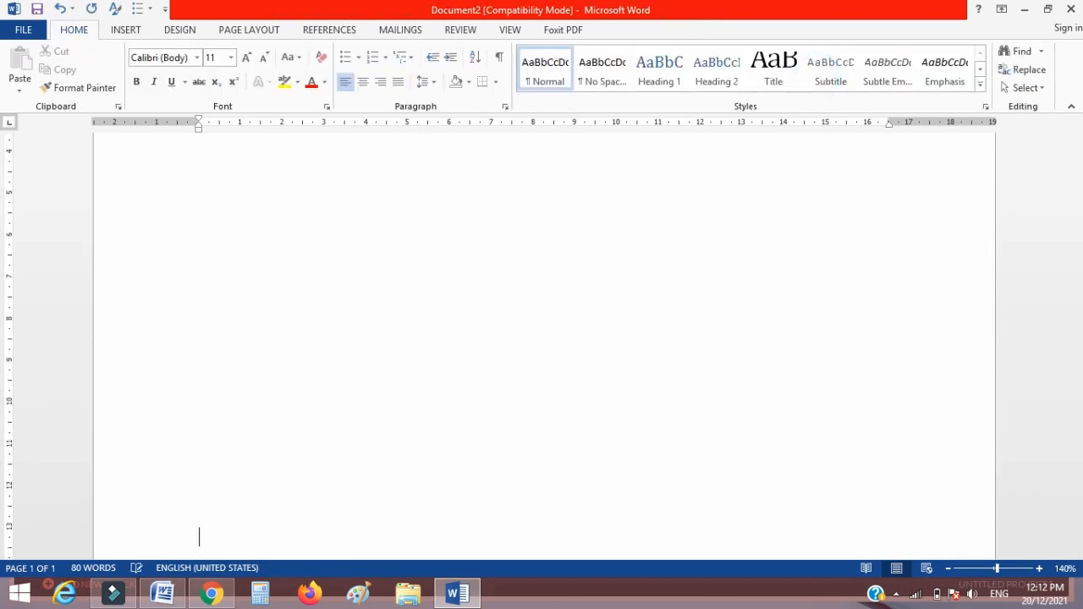
key("Return")
key("Return")
key("Return")
key("Return")
key("Return")
key("Return")
key("Return")
key("Return")
key("Return")
key("Return")
key("Return")
key("Return")
key("Return")
key("Return")
key("Return")
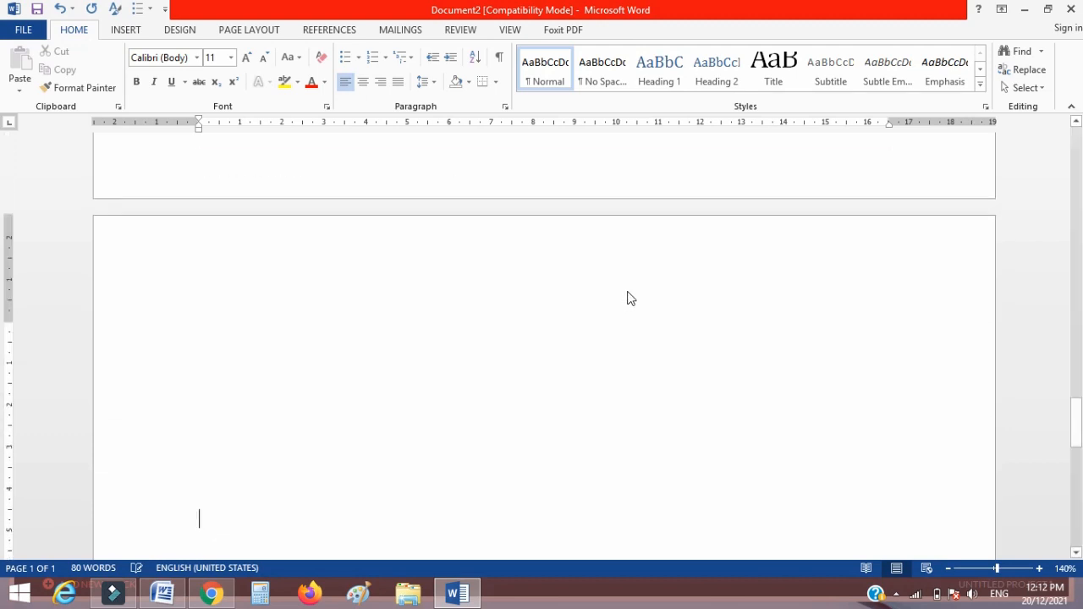
scroll(625, 297, "up", 3)
scroll(596, 291, "up", 3)
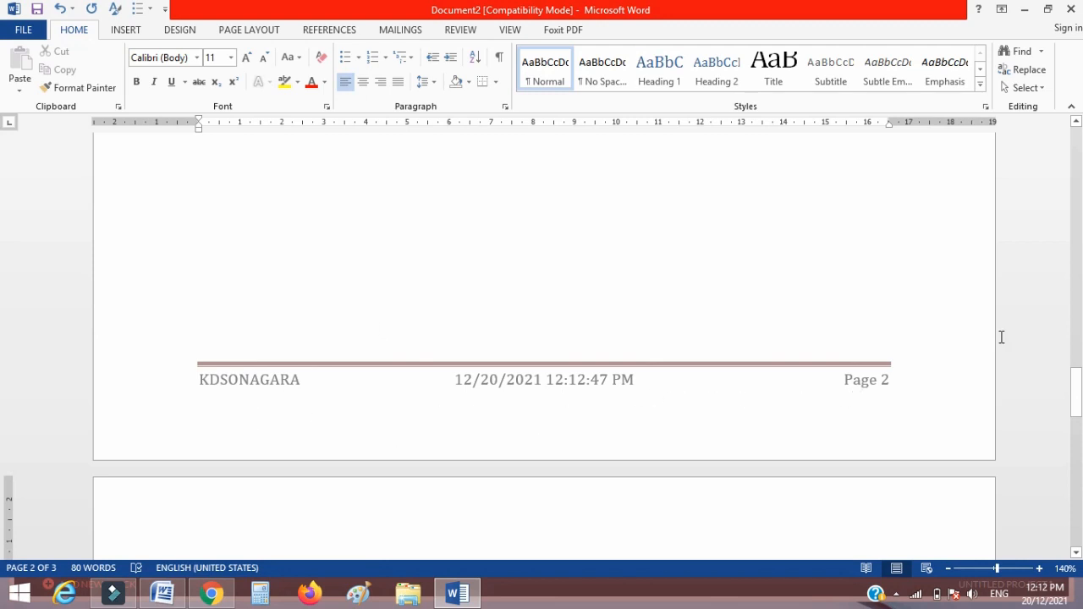
- Open the full symbol collection, browse its fonts, and choose Webdings as the symbol font
scroll(523, 364, "up", 5)
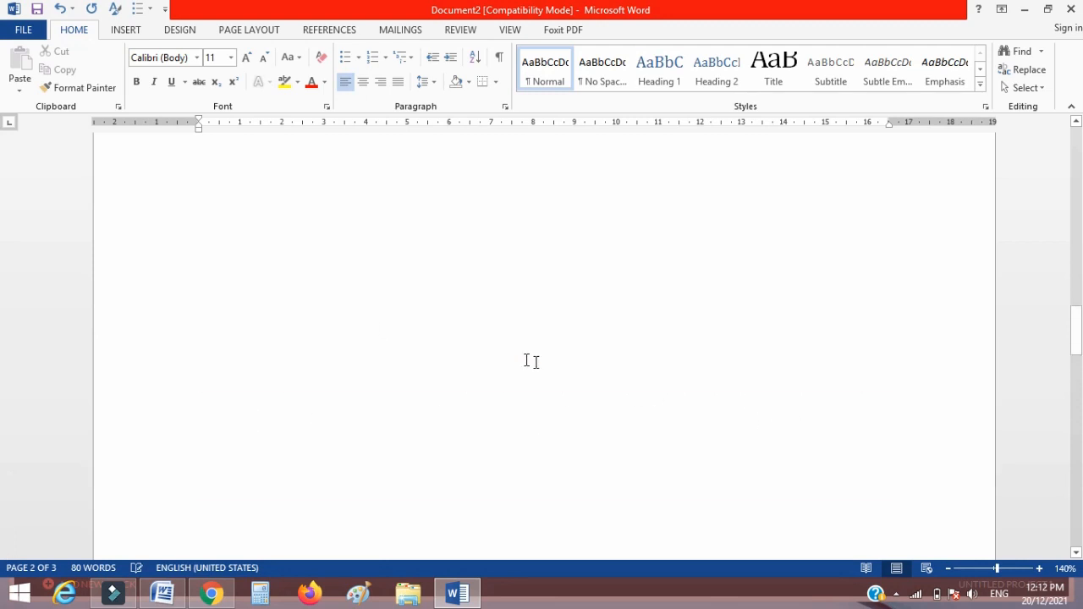
left_click(127, 30)
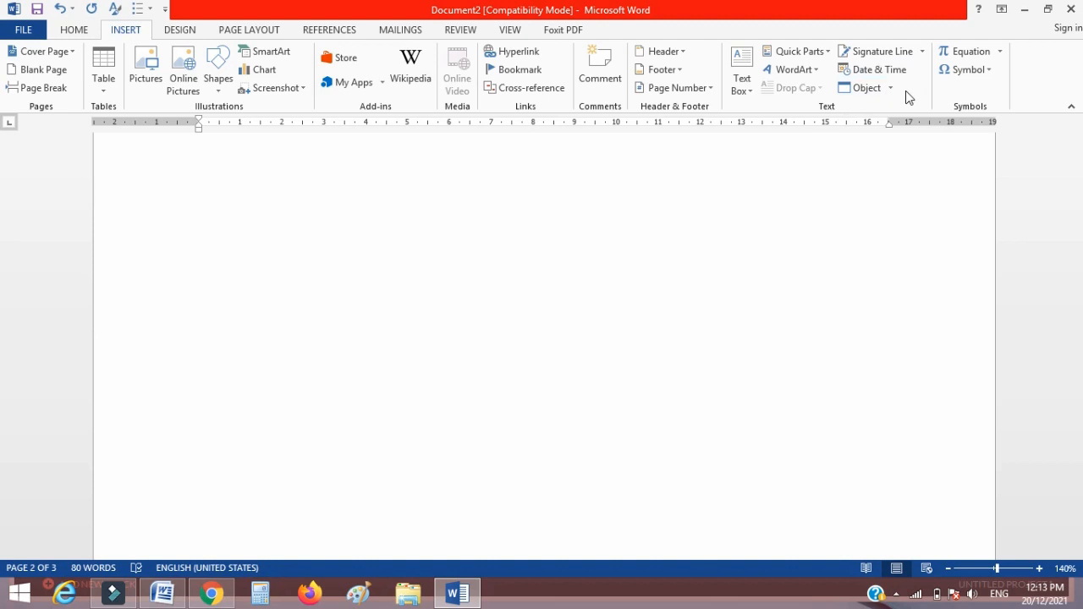
left_click(971, 73)
left_click(994, 73)
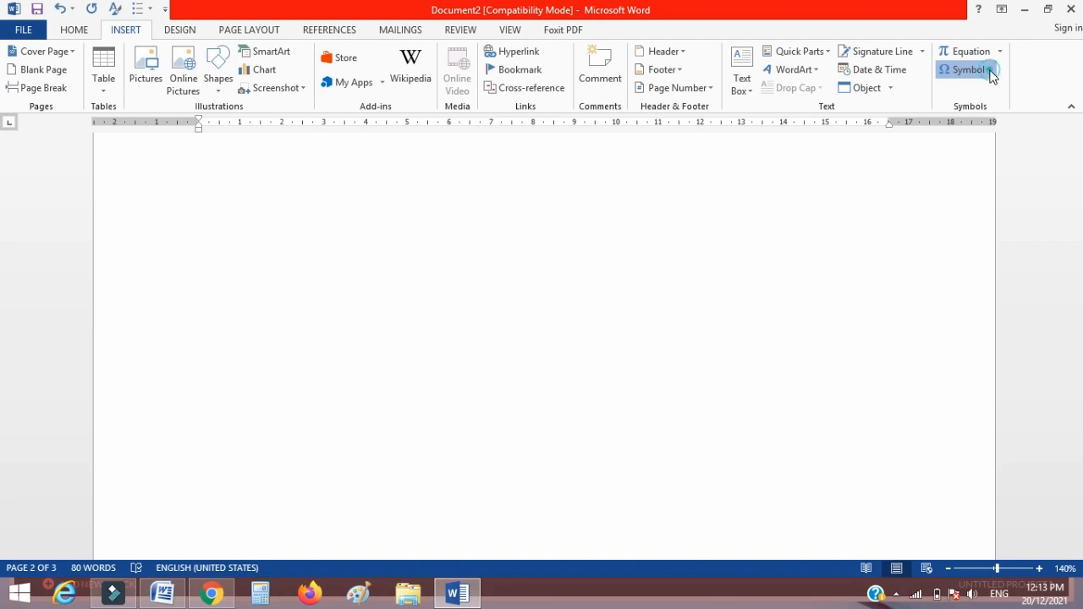
left_click(991, 73)
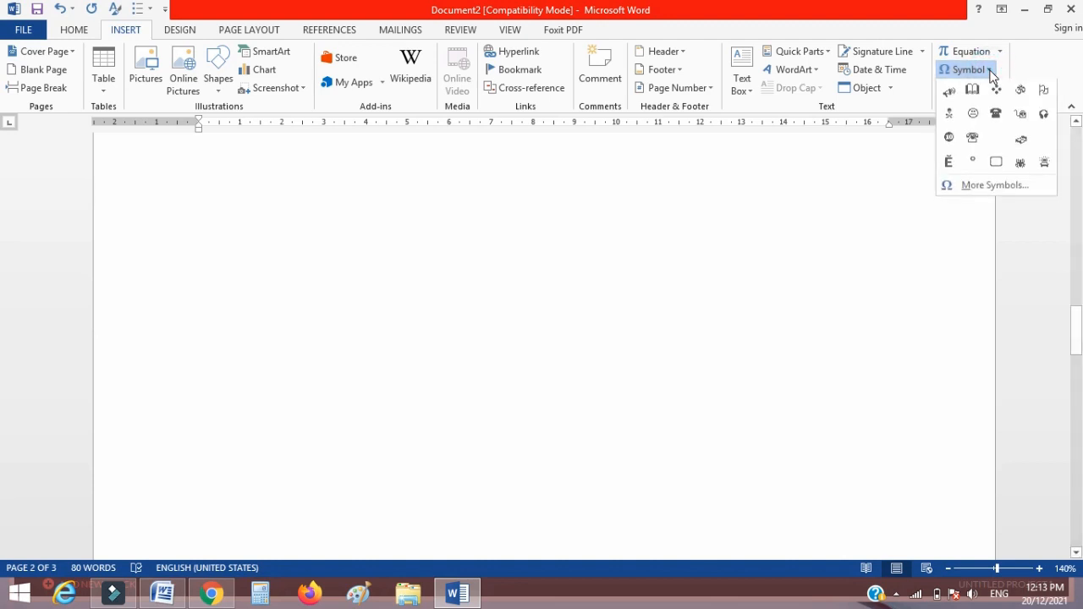
left_click(982, 186)
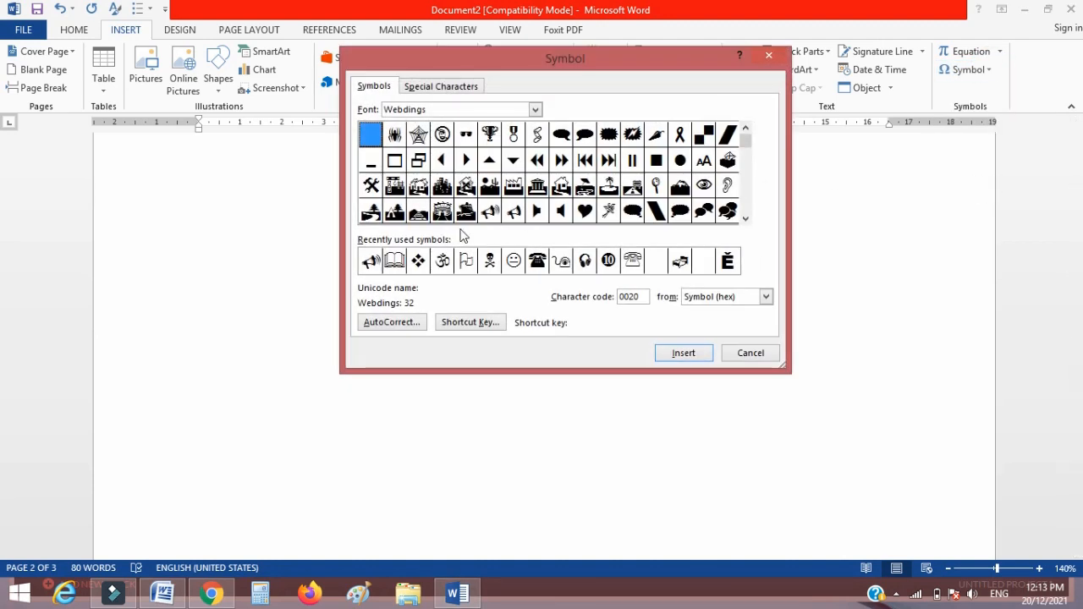
left_click(534, 110)
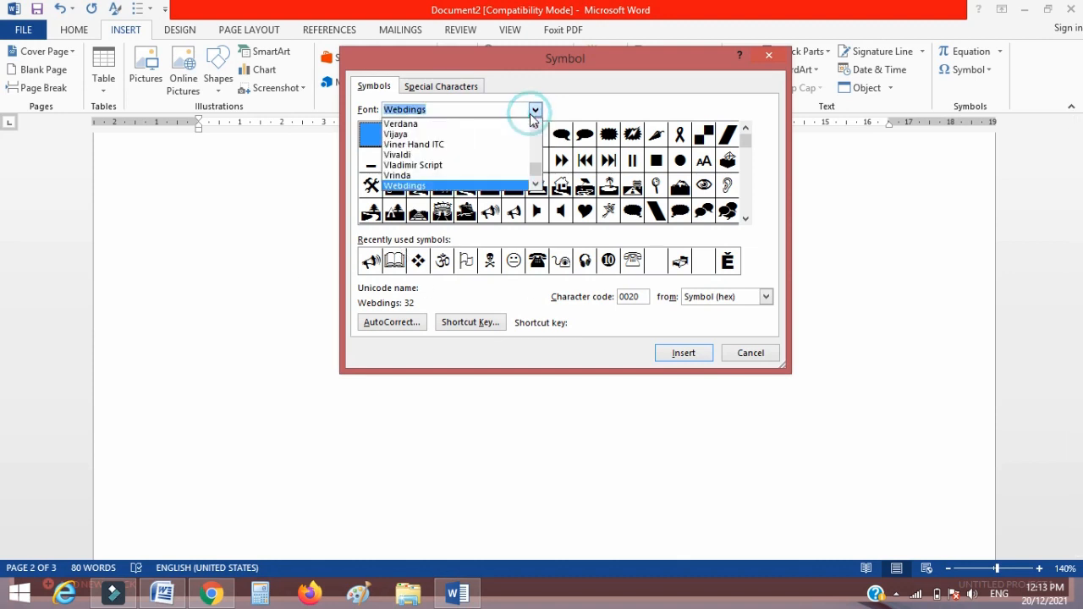
scroll(432, 176, "down", 1)
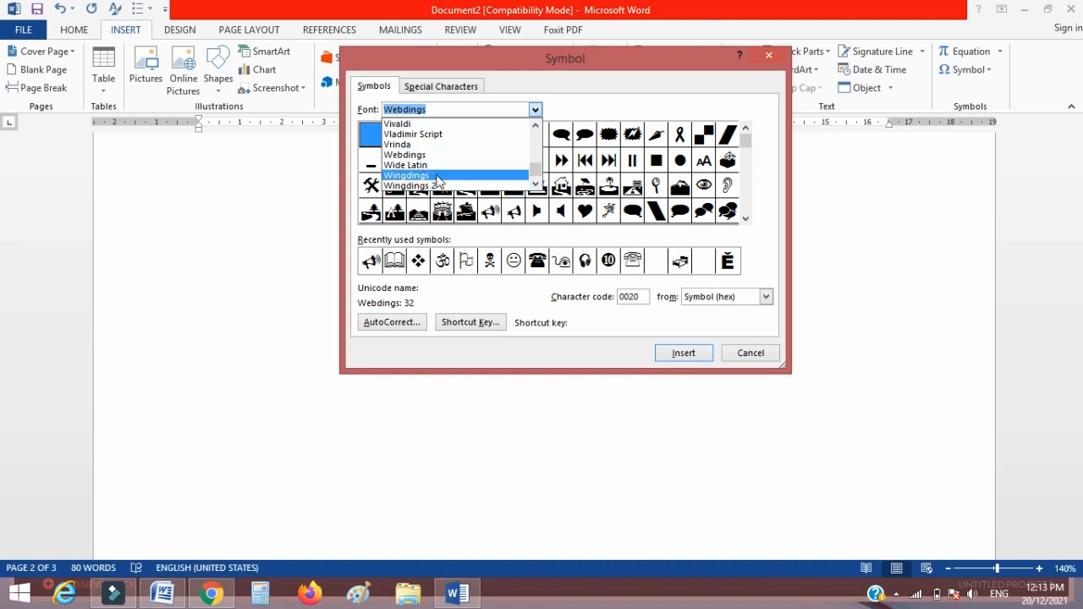
scroll(427, 179, "down", 1)
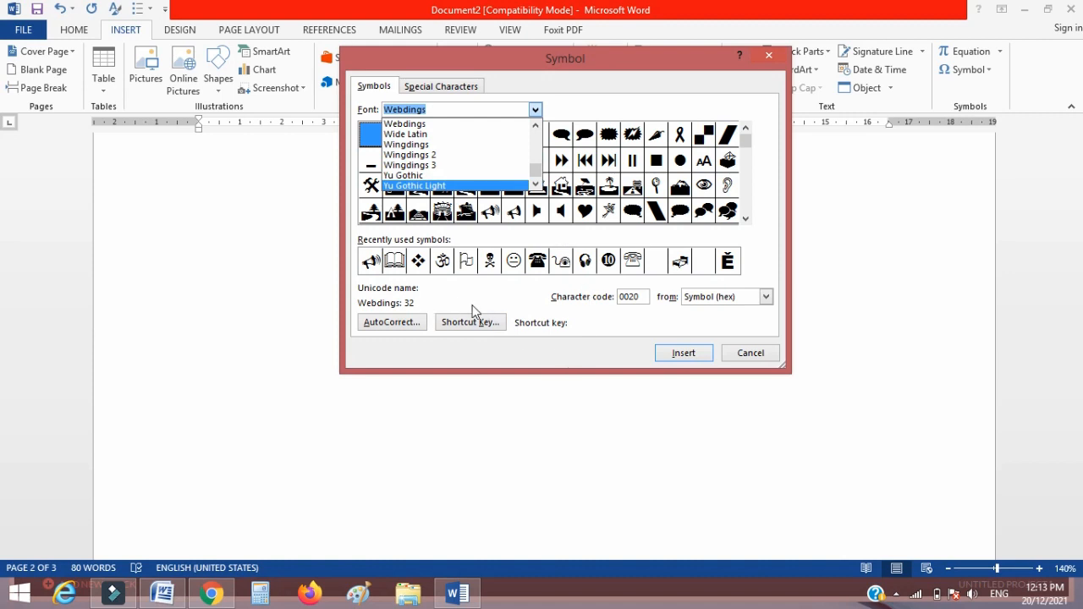
left_click(402, 125)
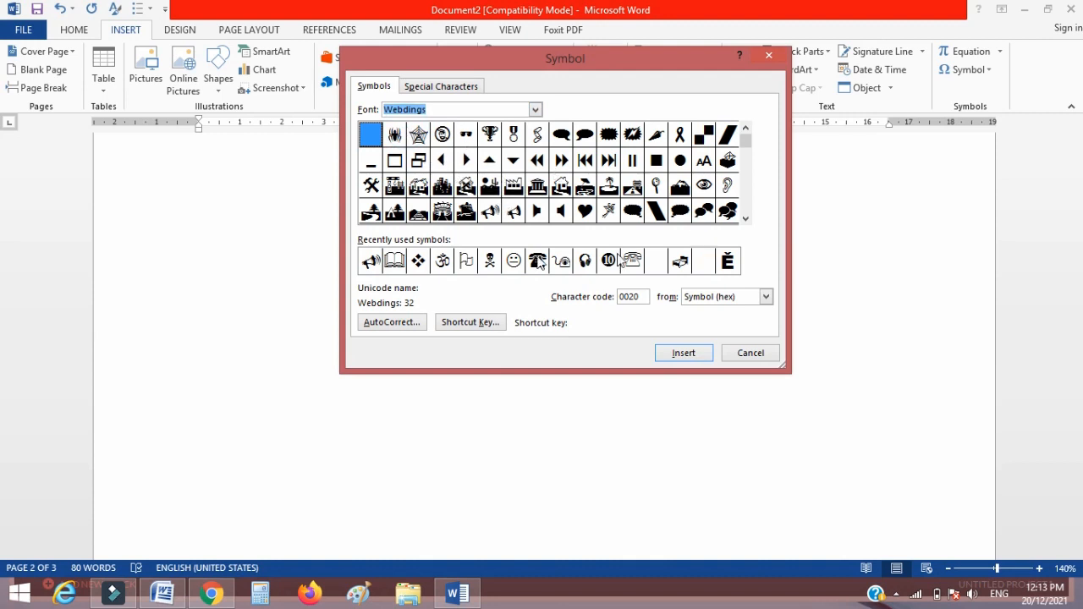
- Insert the Webdings key symbol, character code 00D1, into the document and close the symbol collection
left_click_drag(745, 145, 744, 212)
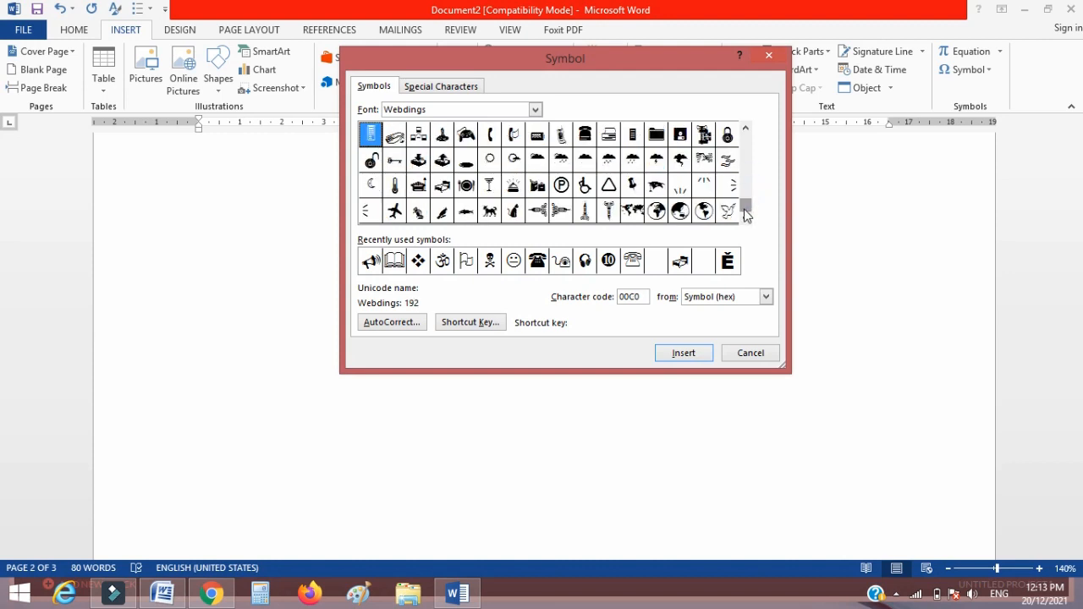
left_click(395, 161)
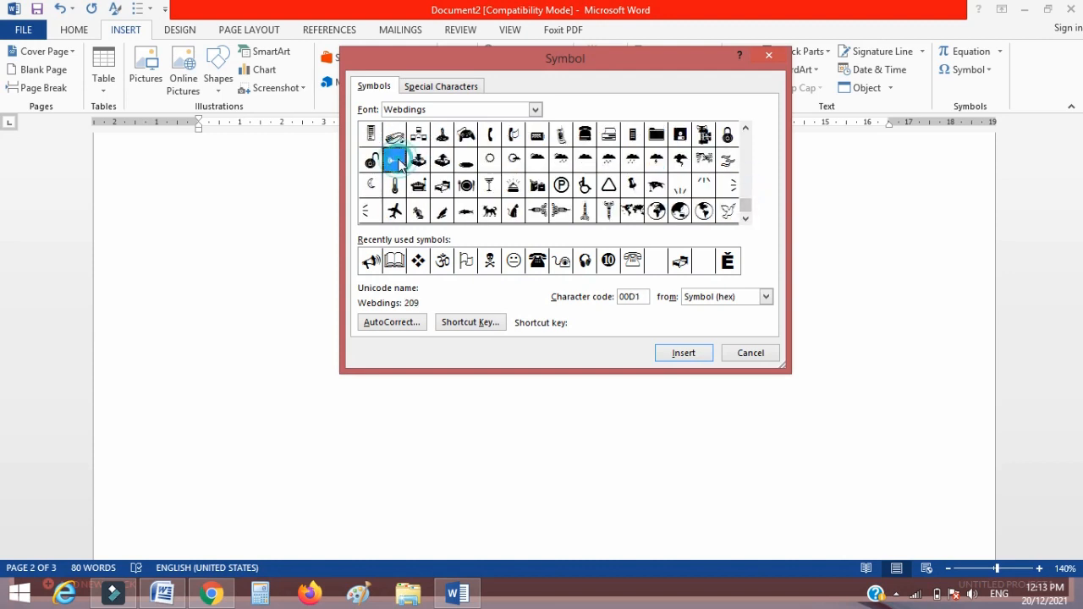
left_click(685, 355)
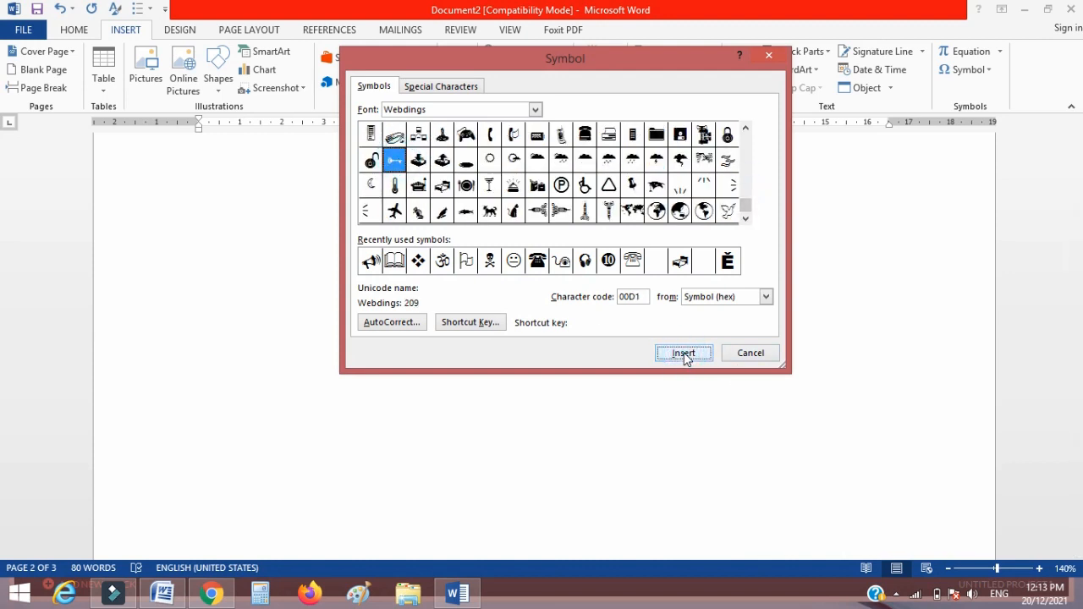
left_click(752, 352)
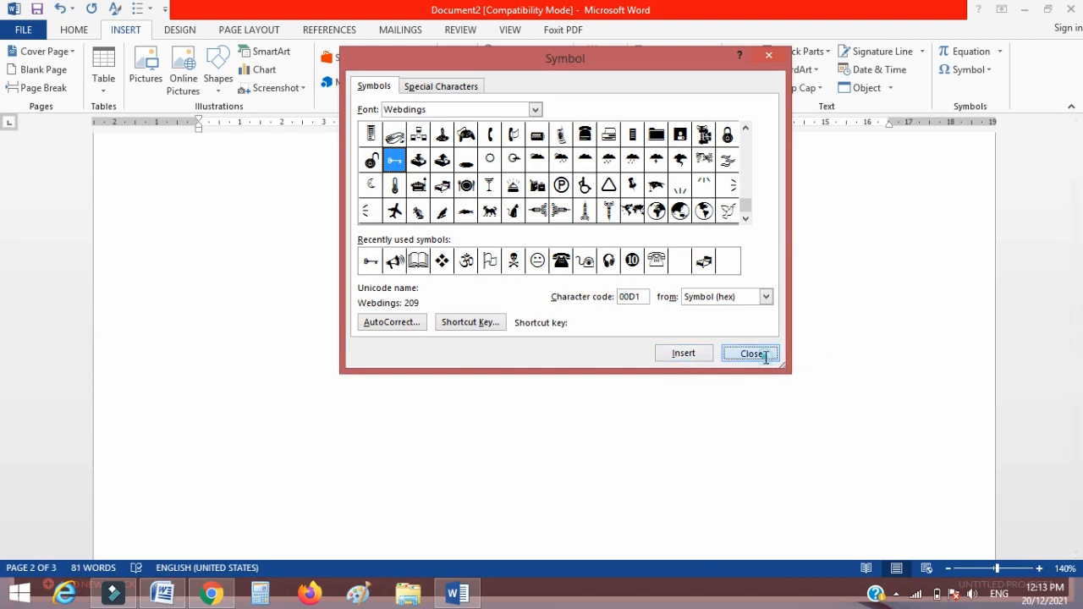
- Enlarge the inserted key symbol to font size 160 and deselect it
scroll(333, 275, "up", 15)
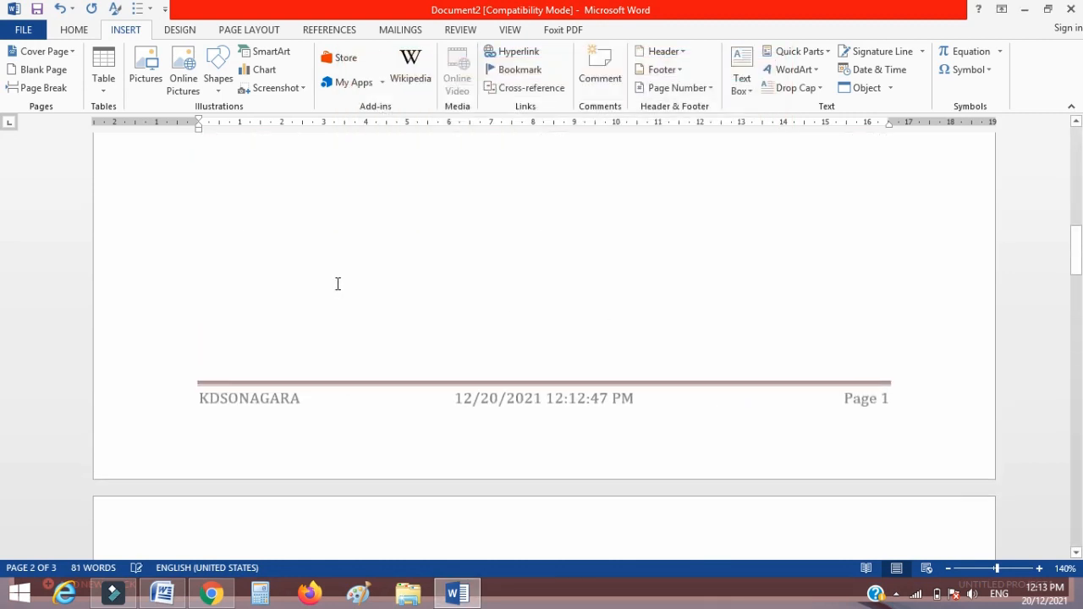
scroll(370, 304, "down", 10)
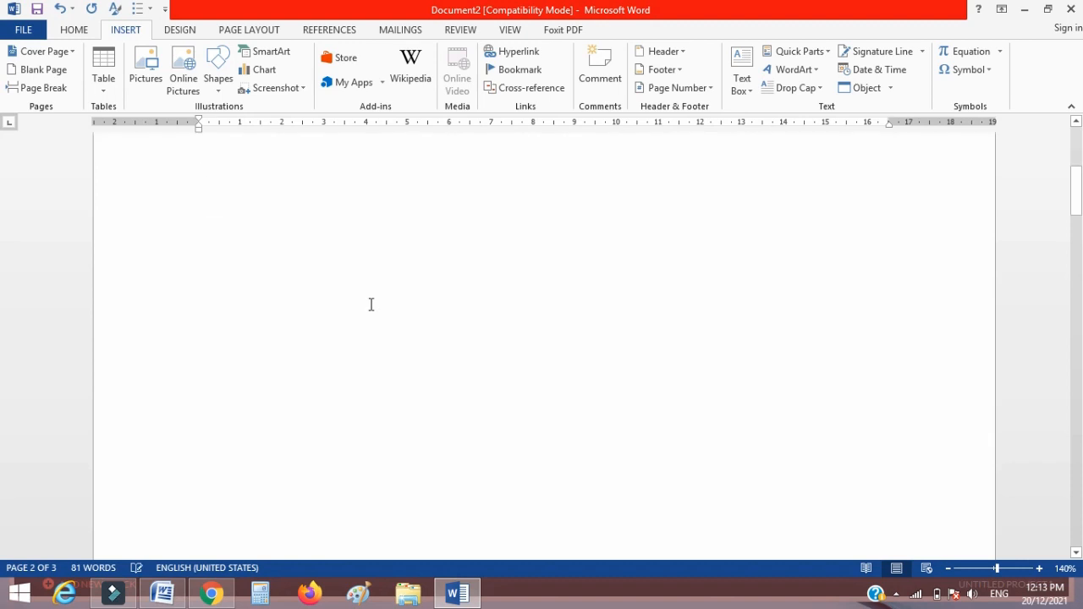
scroll(371, 304, "down", 10)
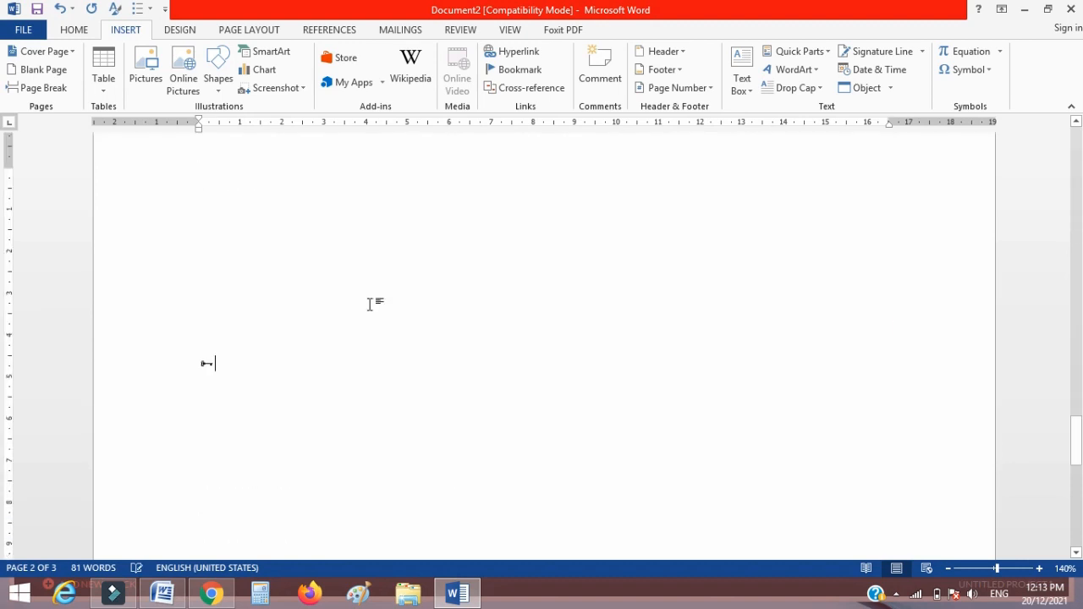
left_click_drag(255, 260, 152, 256)
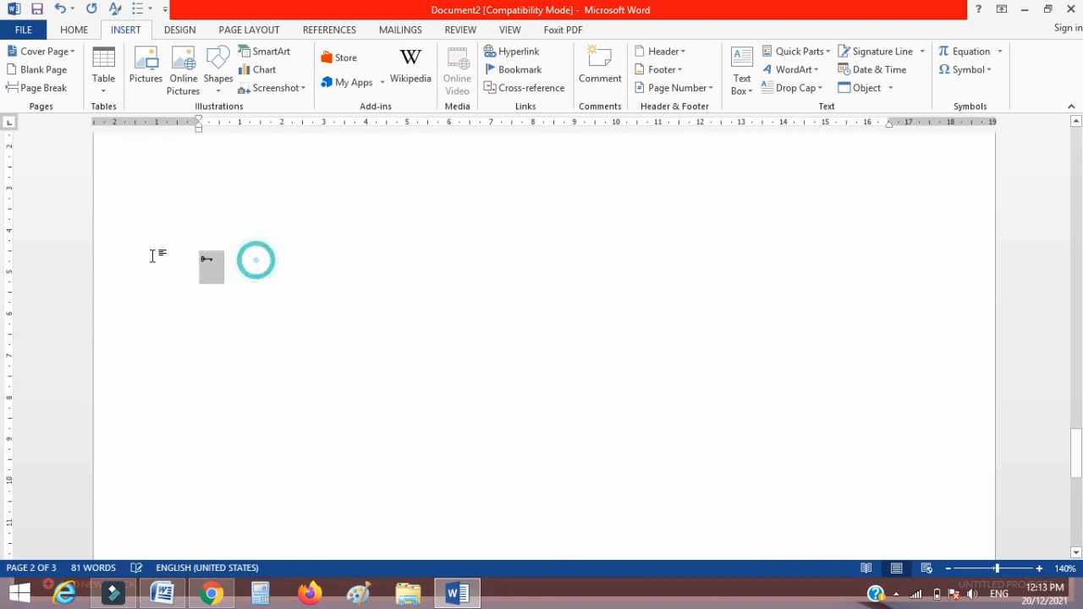
left_click(74, 30)
left_click(247, 59)
double_click(247, 59)
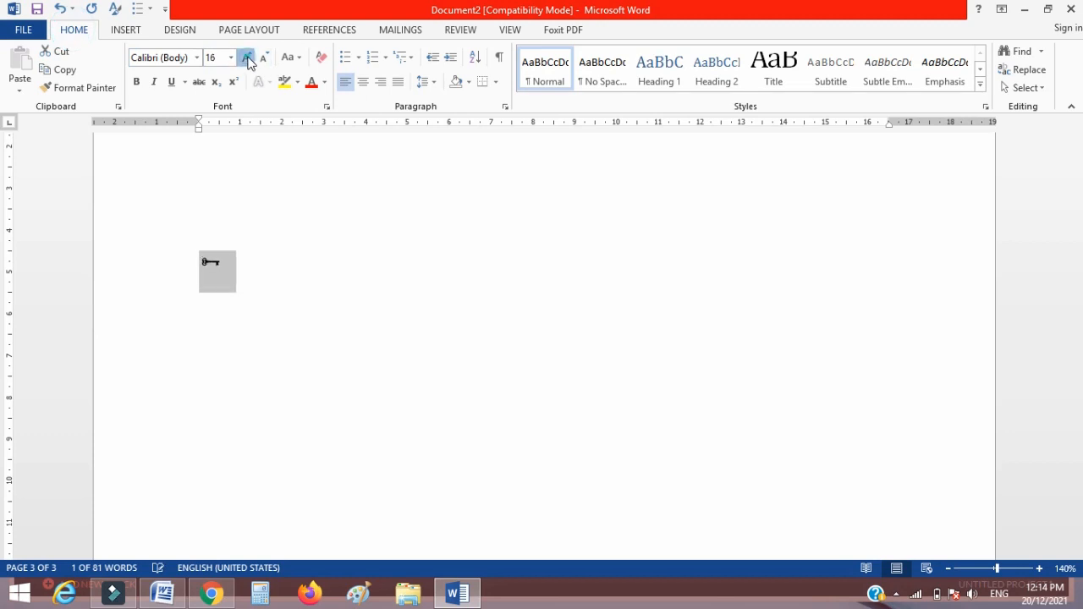
double_click(247, 60)
double_click(247, 60)
double_click(247, 59)
double_click(247, 60)
triple_click(247, 59)
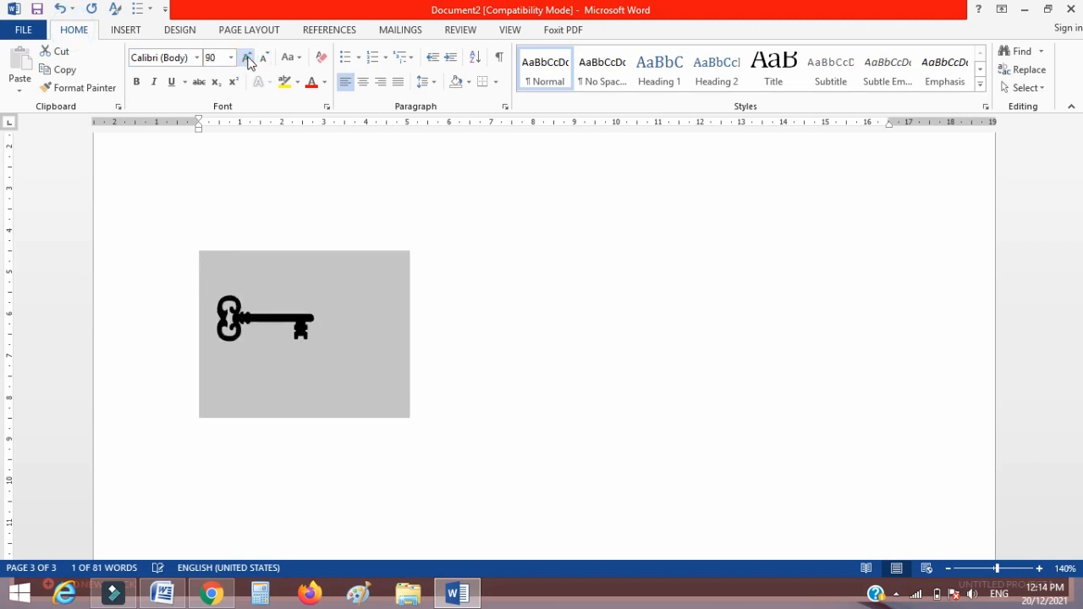
left_click(247, 59)
left_click(247, 59)
double_click(247, 59)
double_click(247, 60)
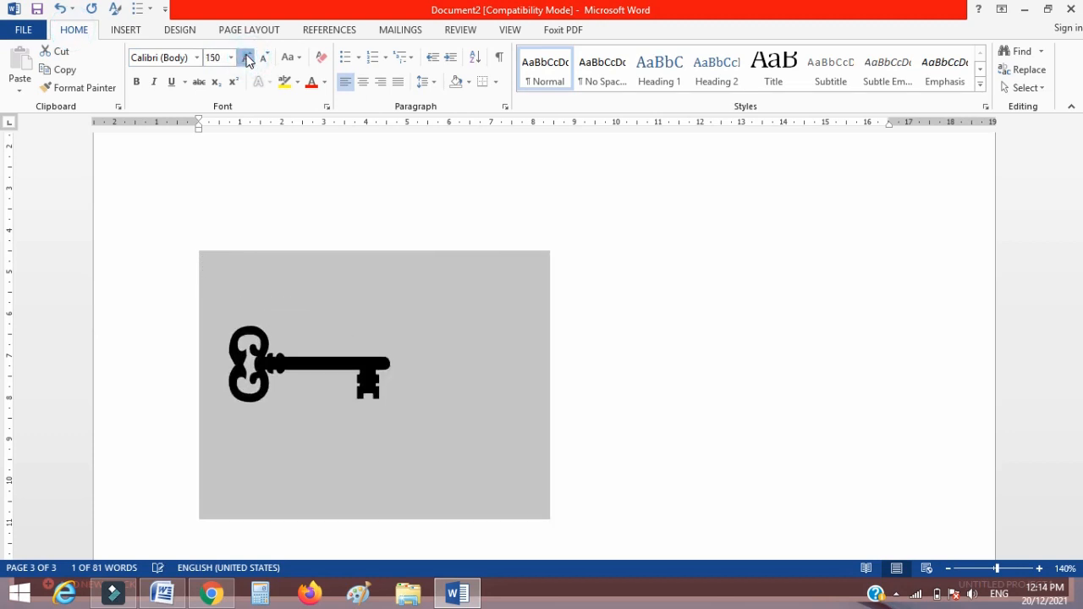
left_click(247, 59)
left_click(633, 386)
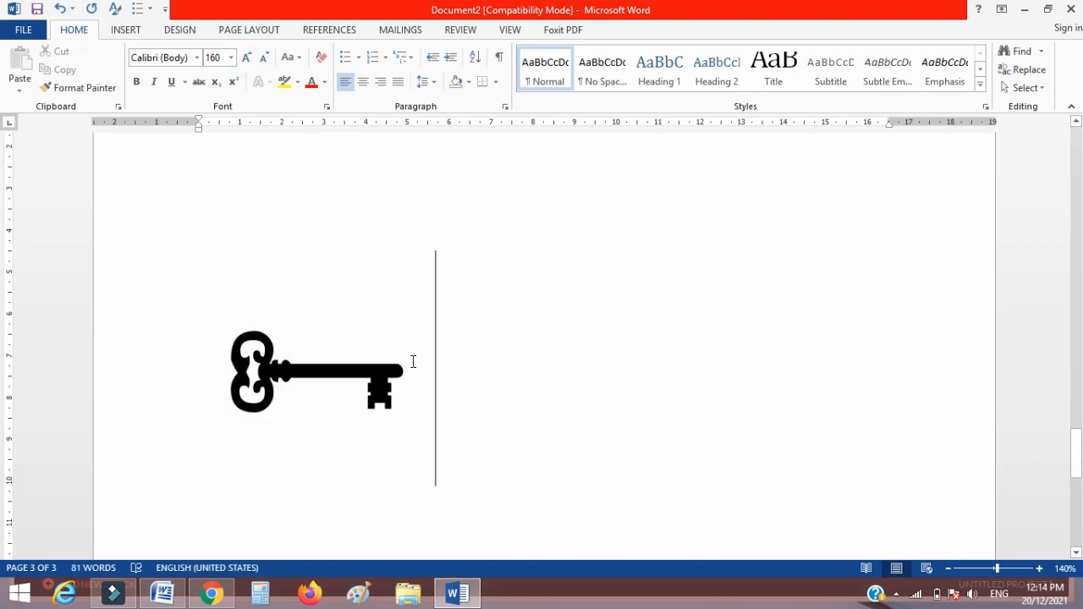
- Start a custom watermark for the document and choose the text watermark type
left_click(125, 32)
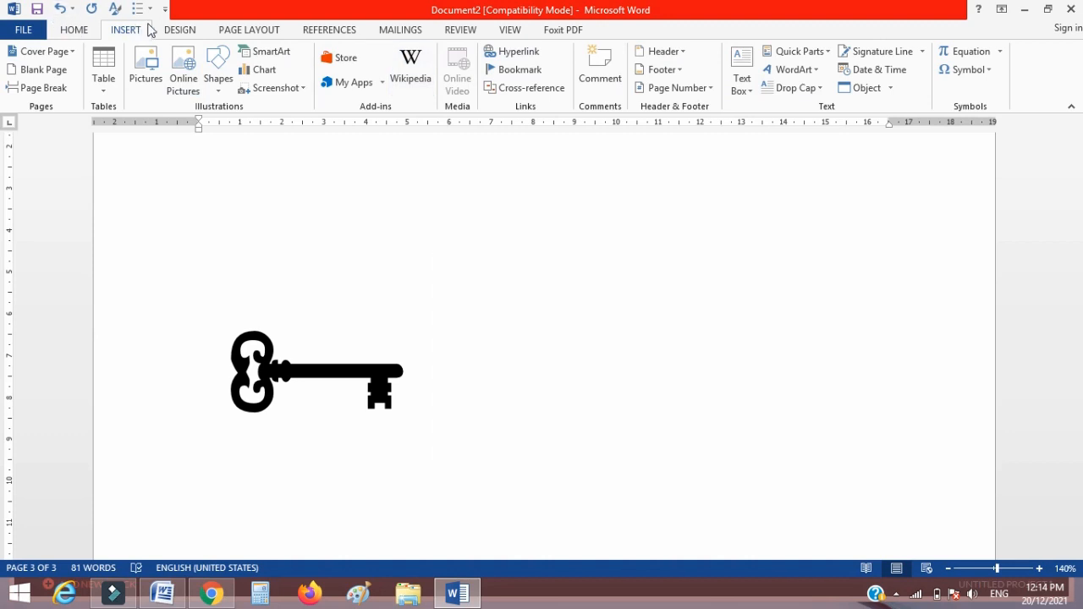
left_click(186, 33)
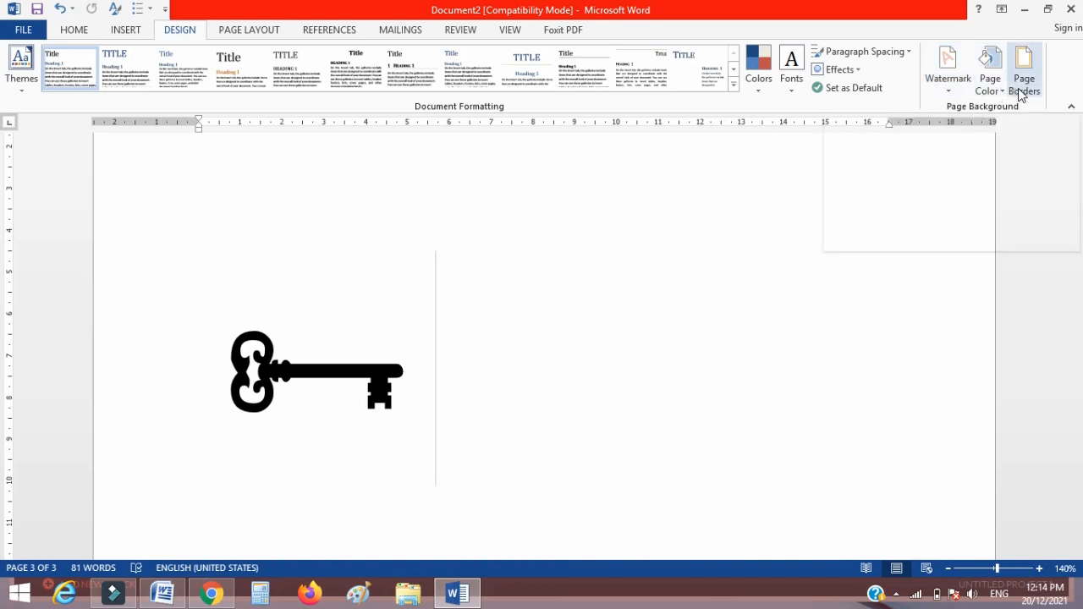
left_click(947, 93)
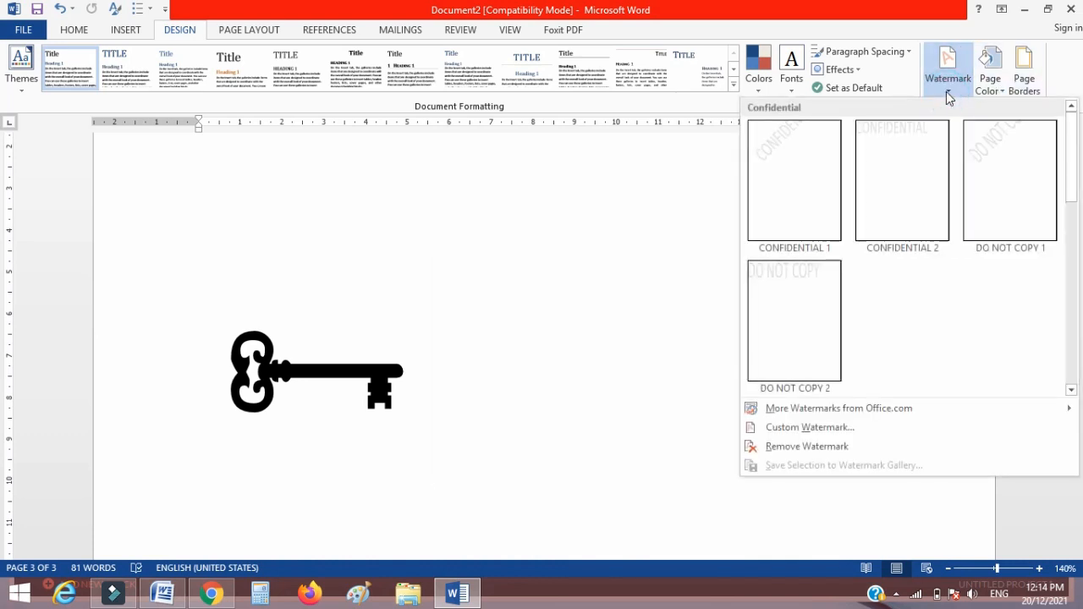
left_click(797, 427)
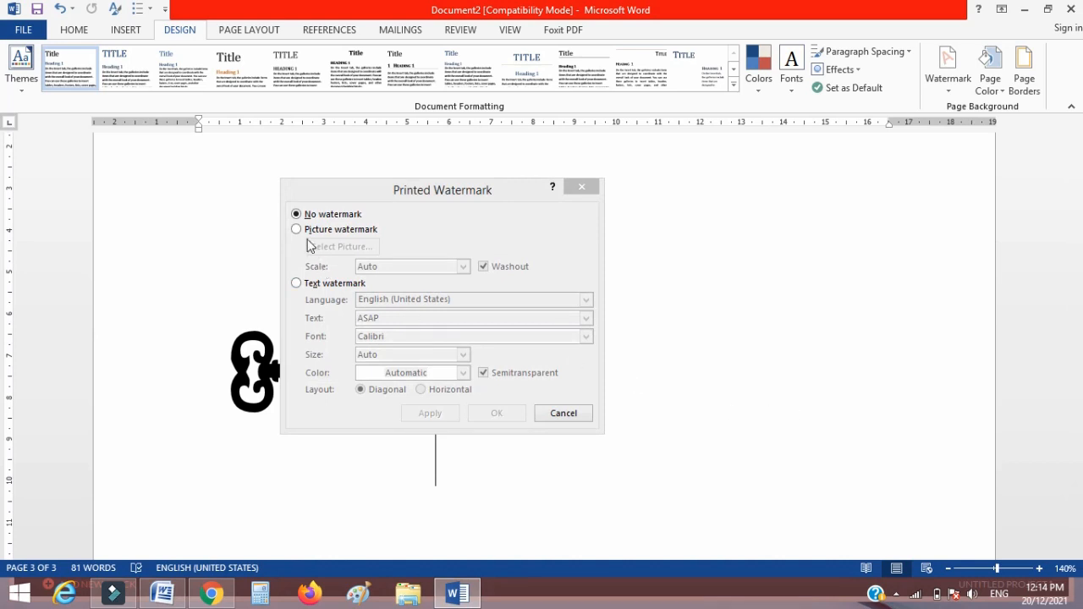
left_click(306, 235)
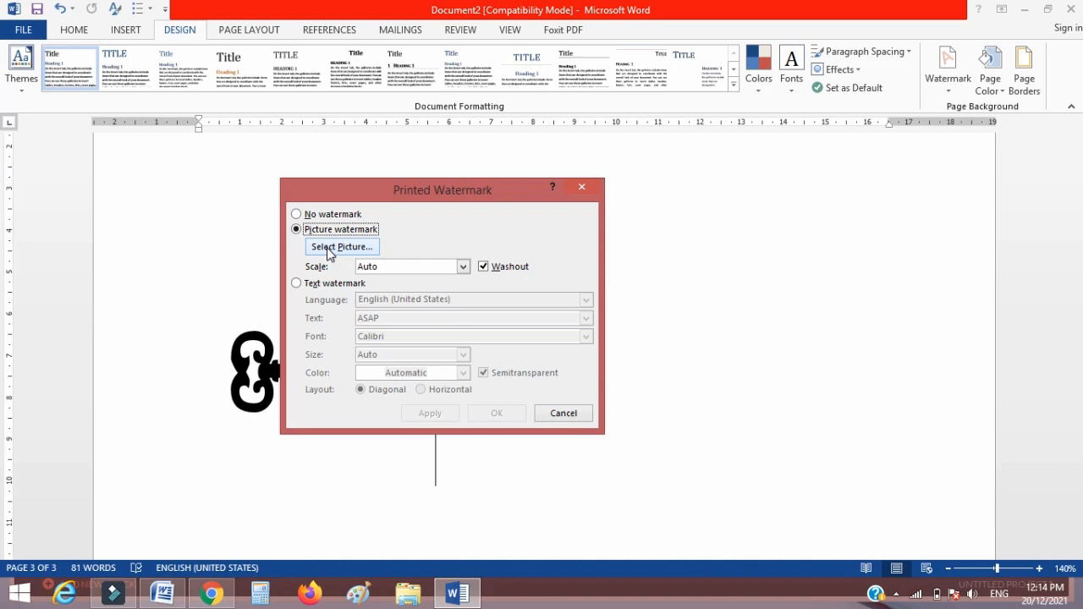
left_click(297, 284)
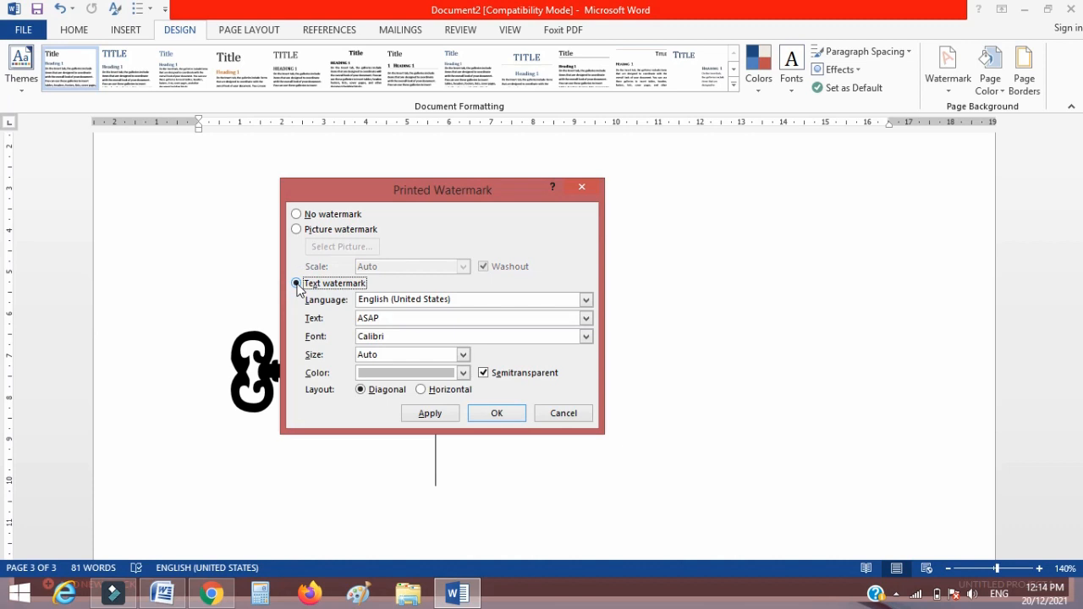
- Set the watermark text to "Welcome" and apply it with the diagonal, semitransparent layout
double_click(396, 320)
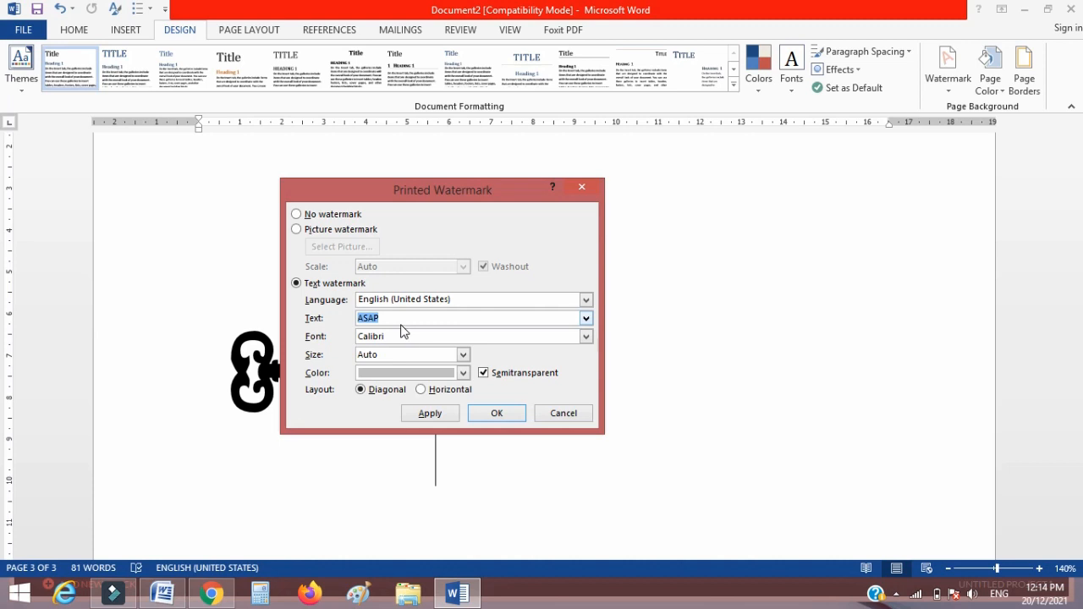
type("w")
key("BackSpace")
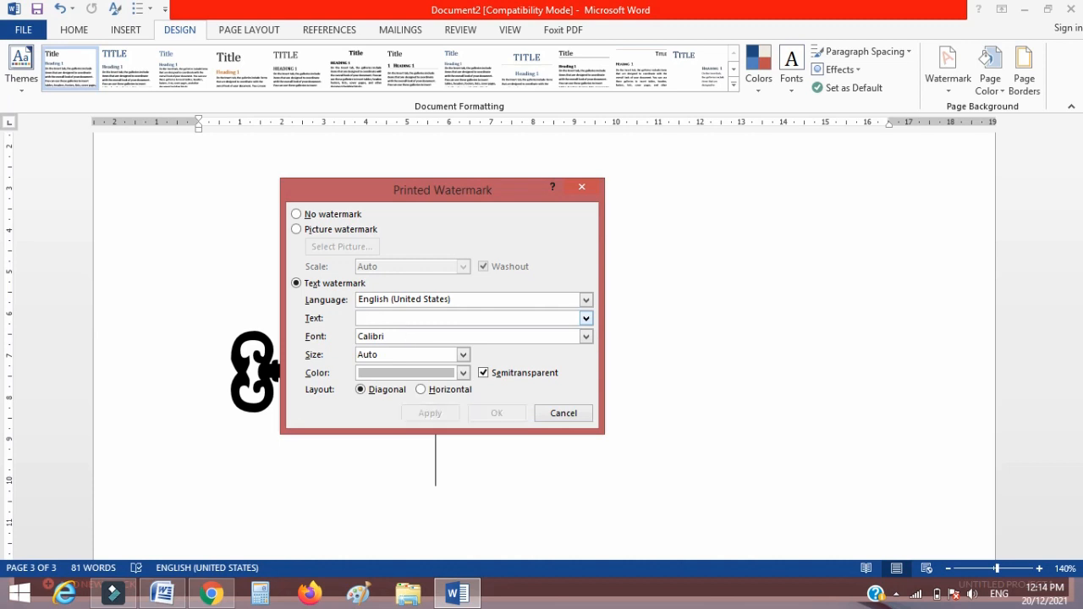
type("Welcome")
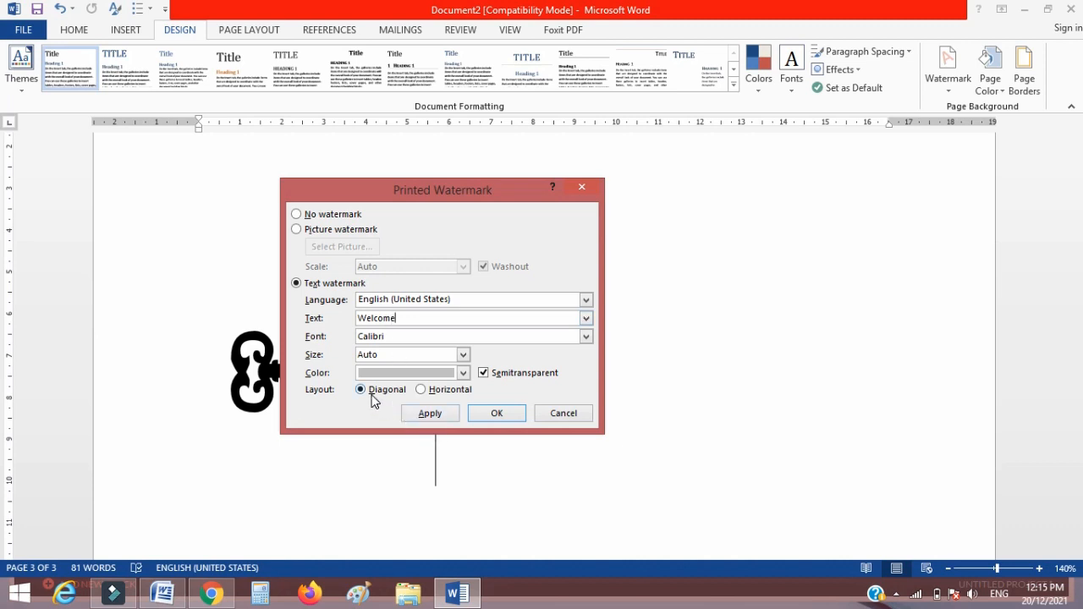
left_click(430, 413)
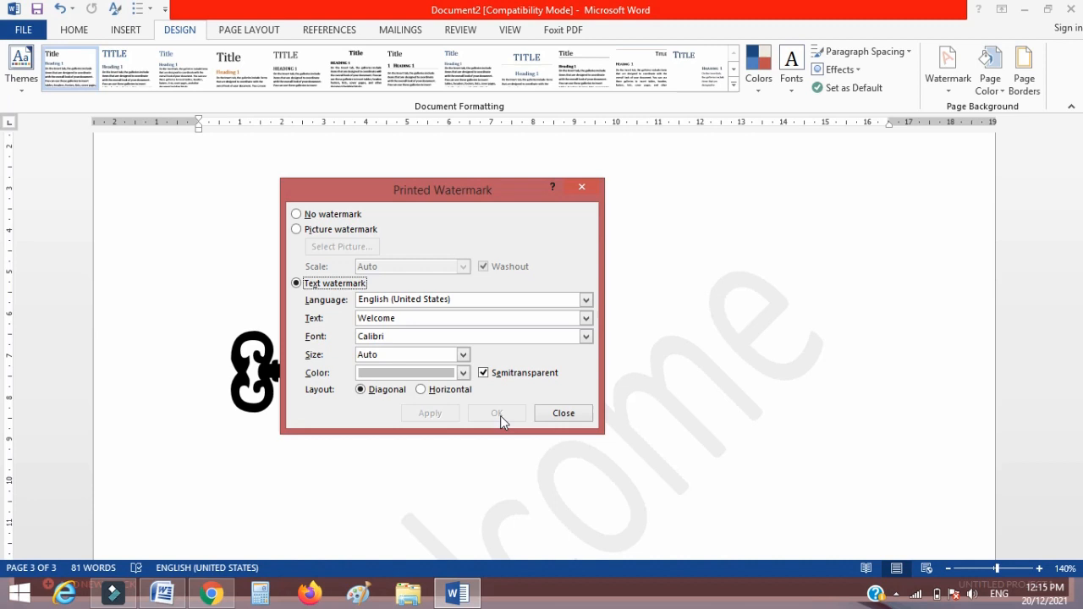
left_click(564, 413)
- Check the watermark on the page and set the page color to standard Yellow
scroll(482, 366, "down", 7)
scroll(480, 364, "up", 8)
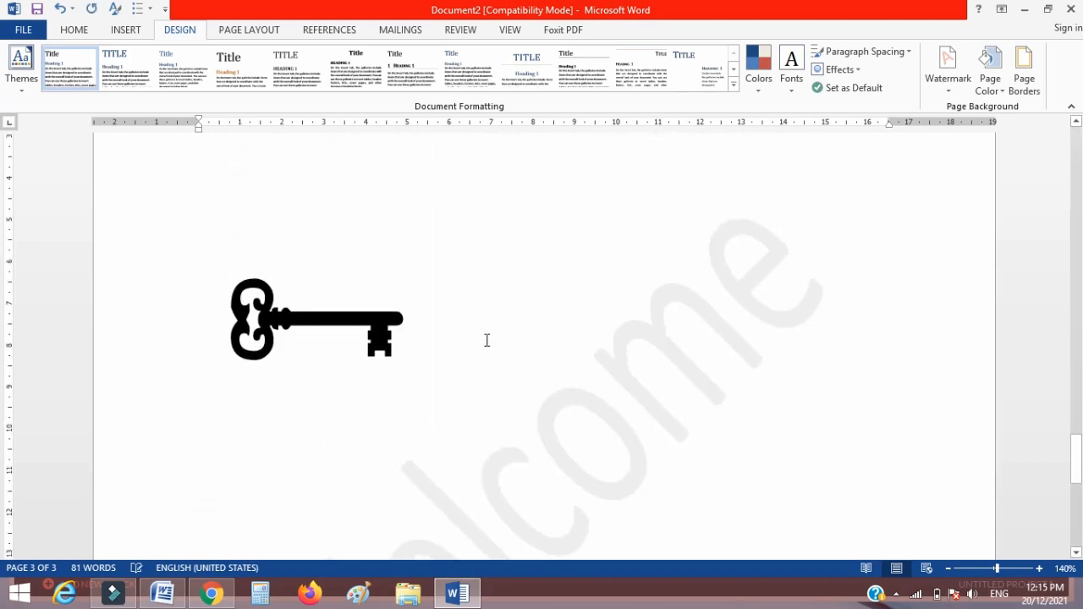
scroll(485, 341, "down", 2)
scroll(500, 346, "down", 4)
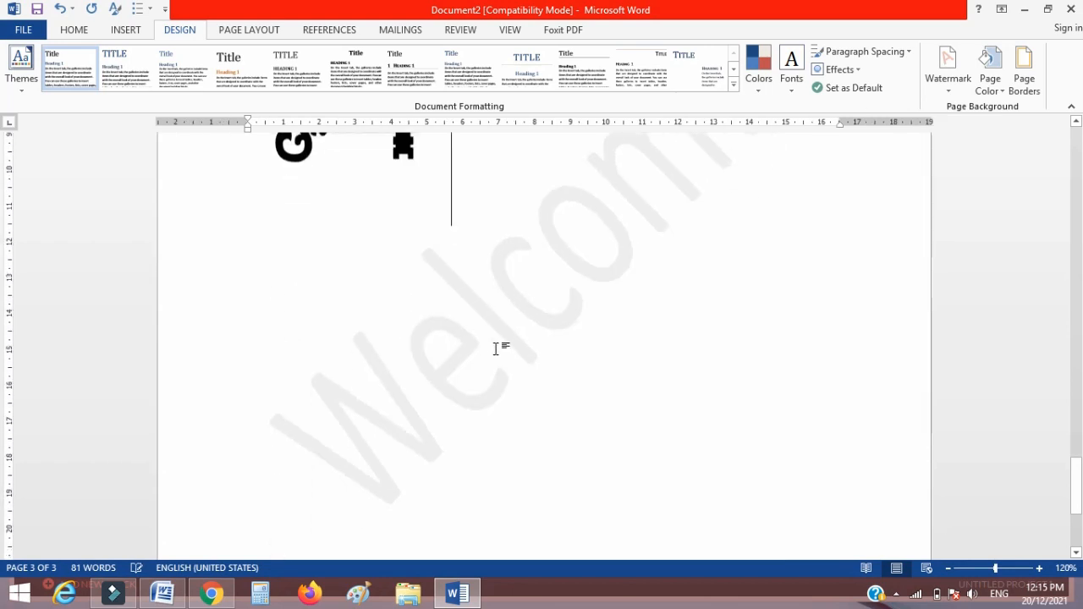
left_click(990, 81)
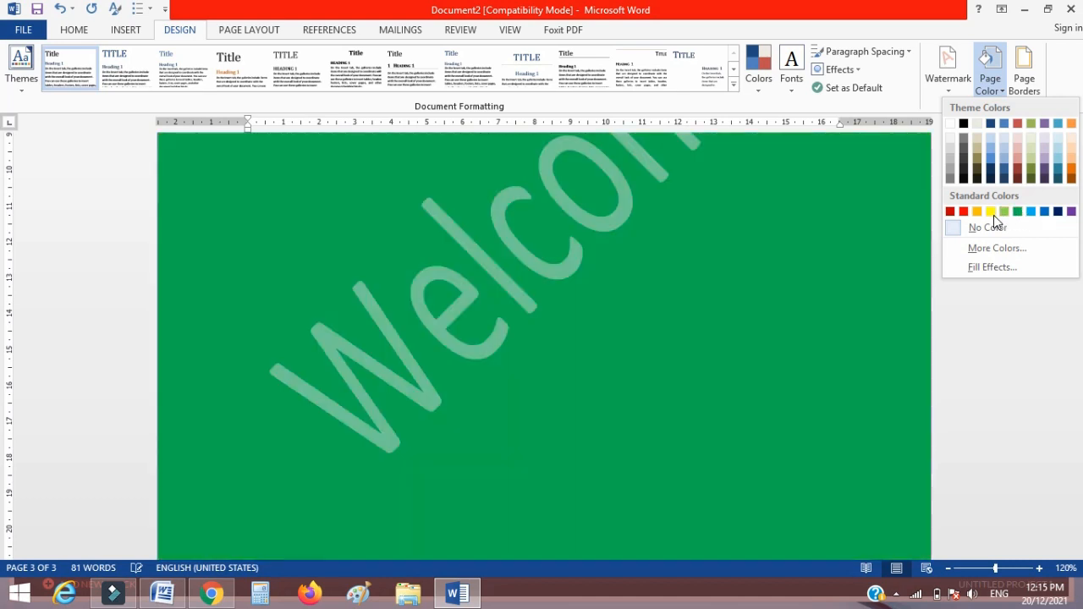
left_click(991, 211)
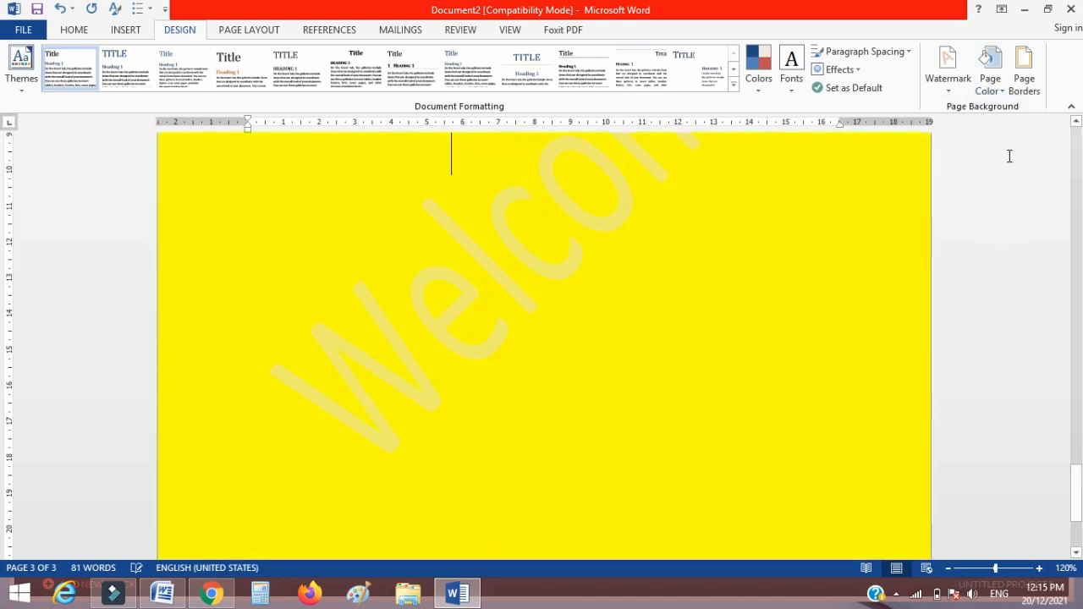
- Examine the custom and standard palettes of additional page colors without choosing one
left_click(990, 69)
left_click(996, 251)
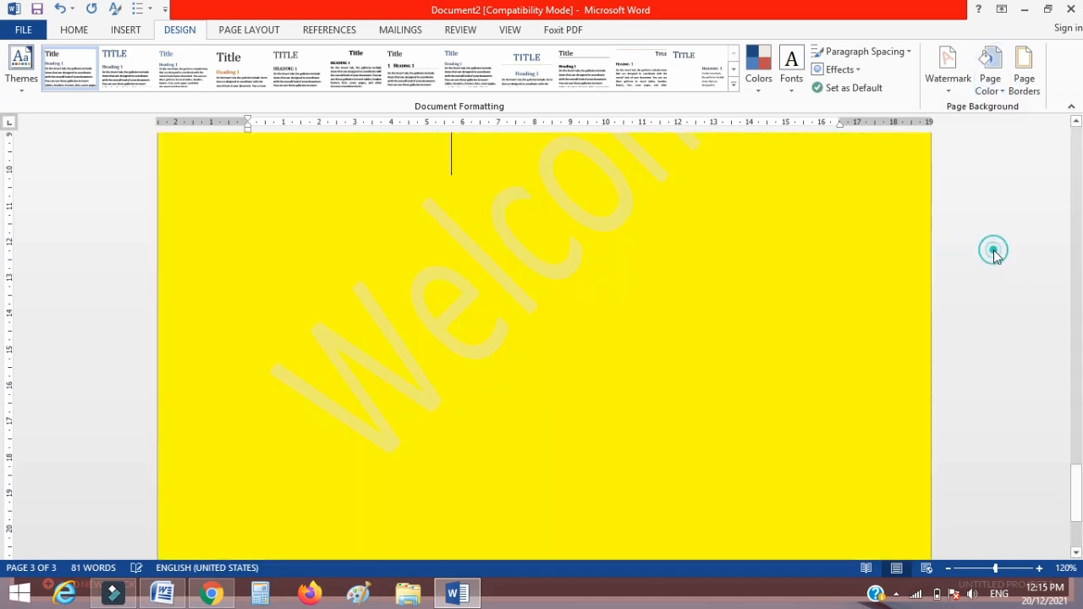
left_click(750, 243)
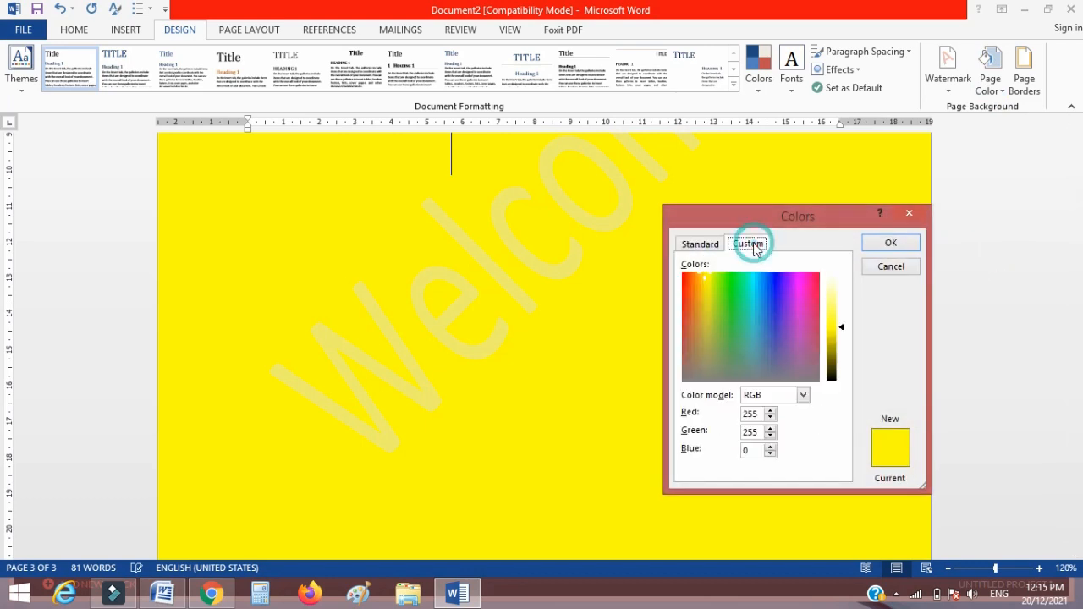
left_click(699, 243)
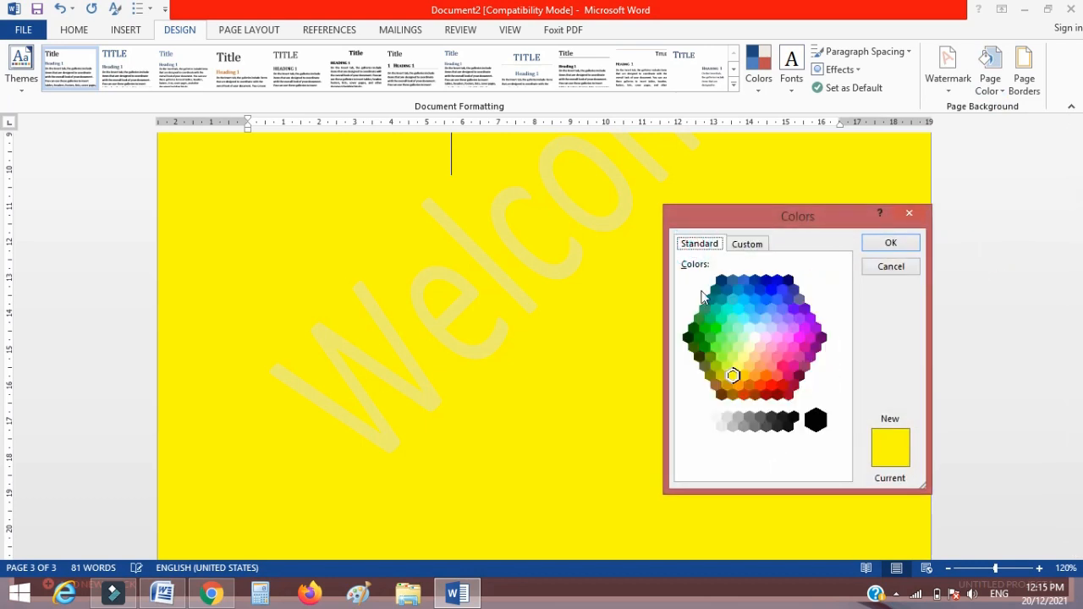
left_click(893, 268)
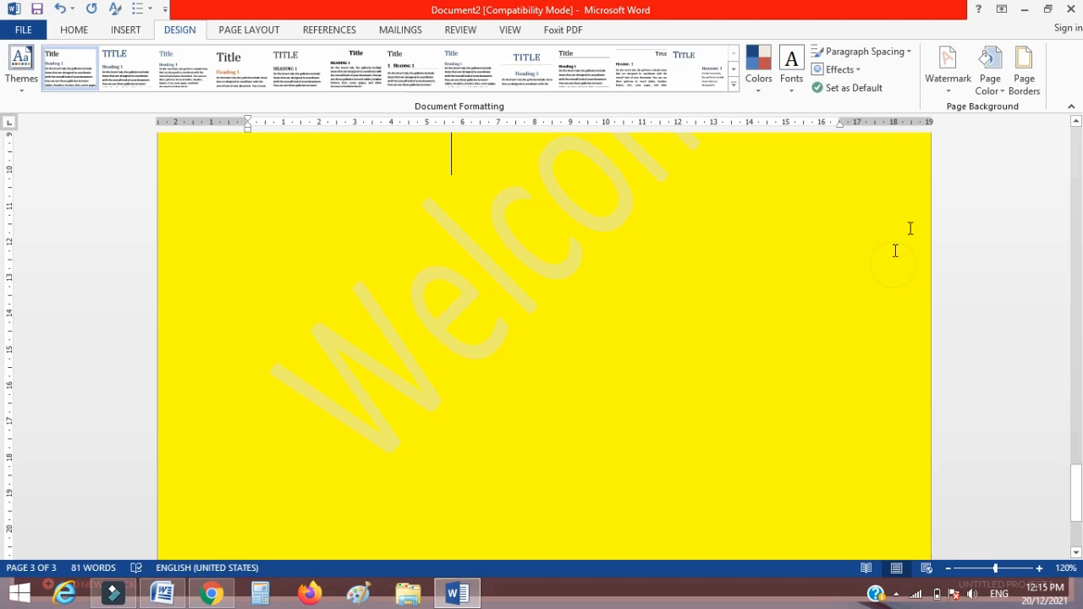
- Remove the yellow page color by setting the page background to No Color
left_click(992, 89)
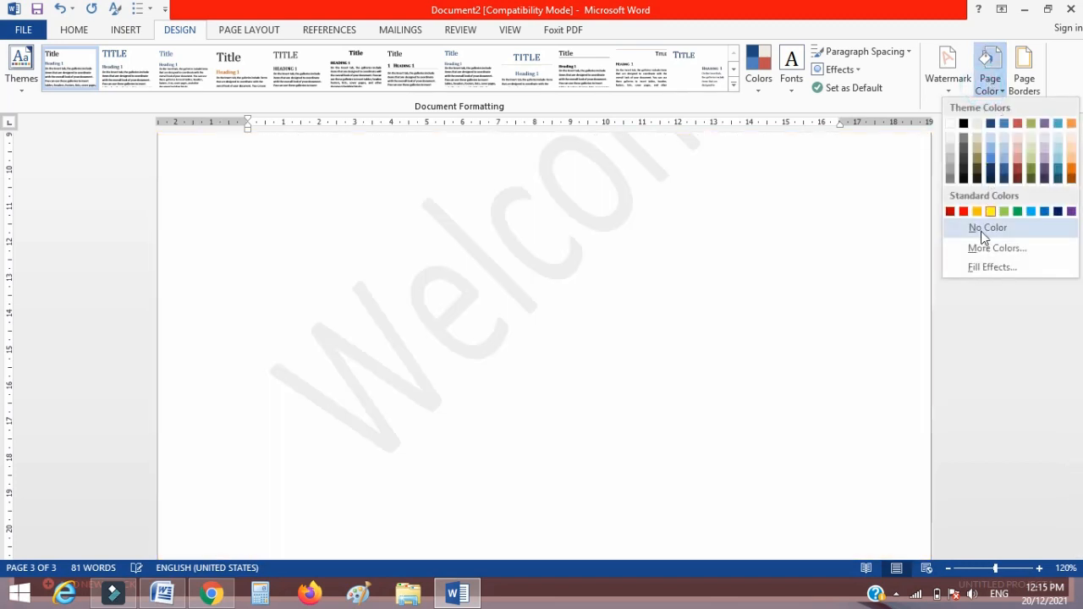
left_click(980, 231)
scroll(592, 268, "up", 10)
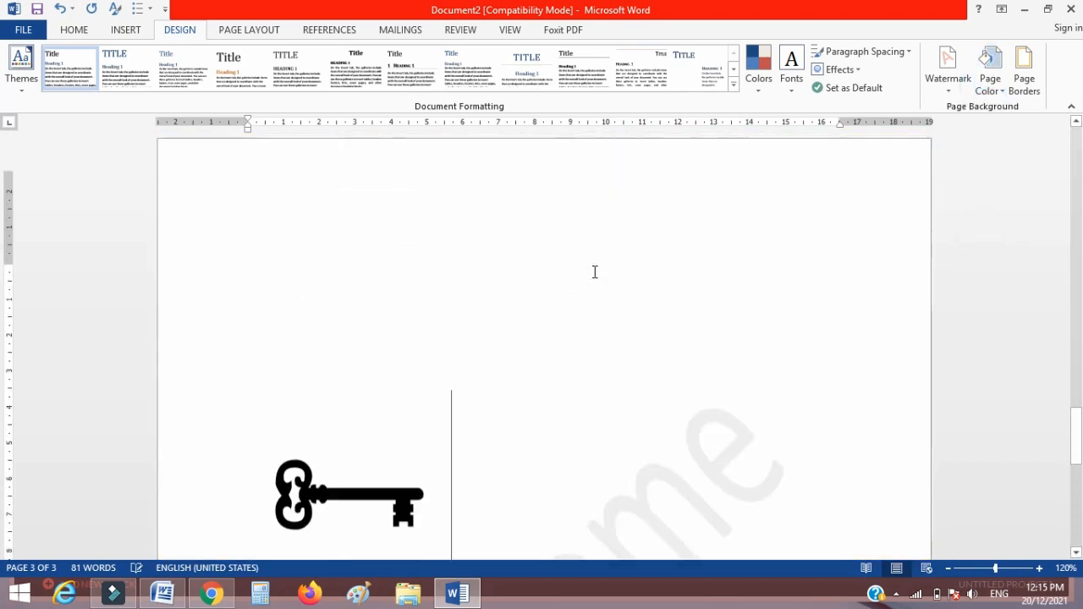
scroll(890, 130, "up", 1)
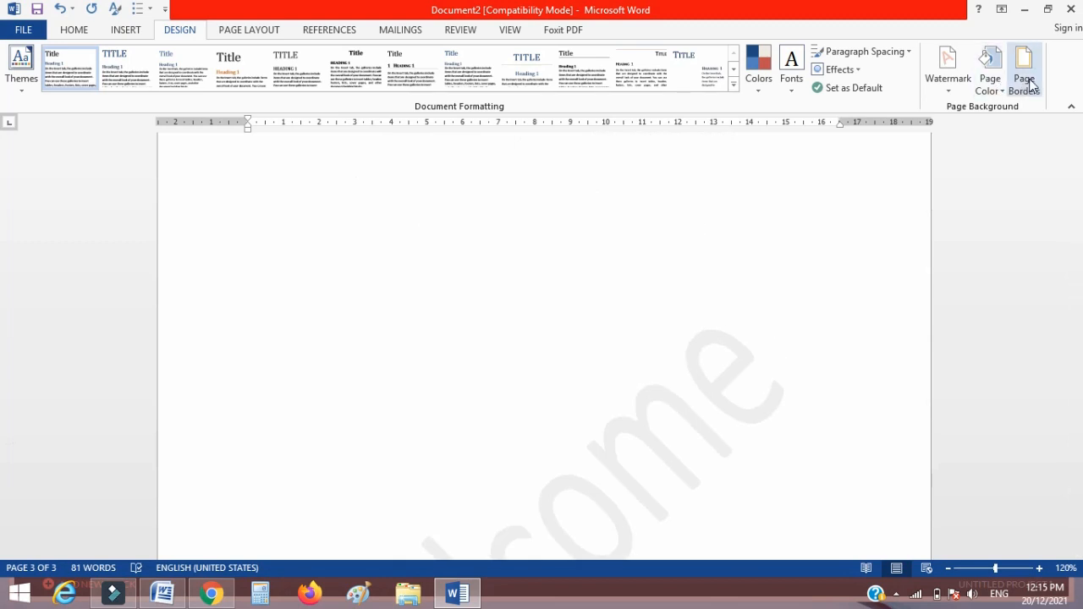
- Apply a 3-D page border with the solid line style to the whole document and check it on the pages
left_click(1027, 80)
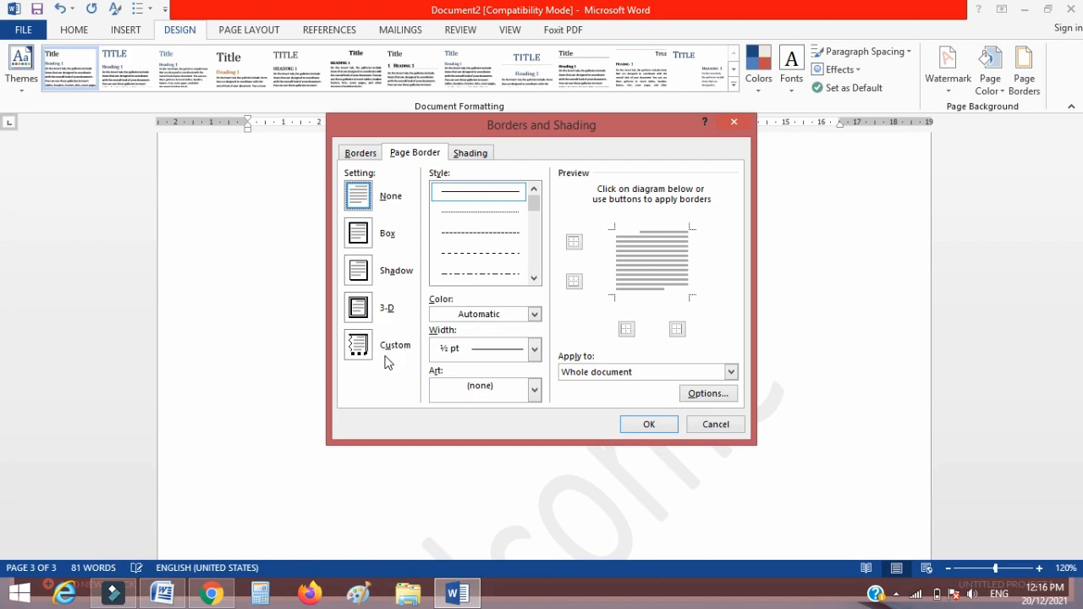
left_click(356, 312)
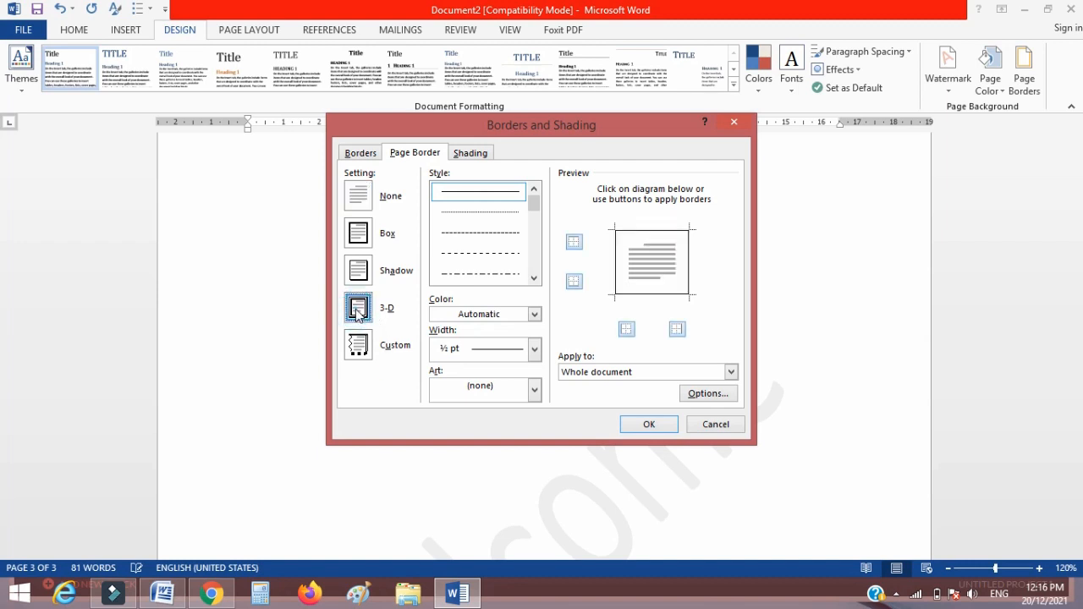
left_click(648, 424)
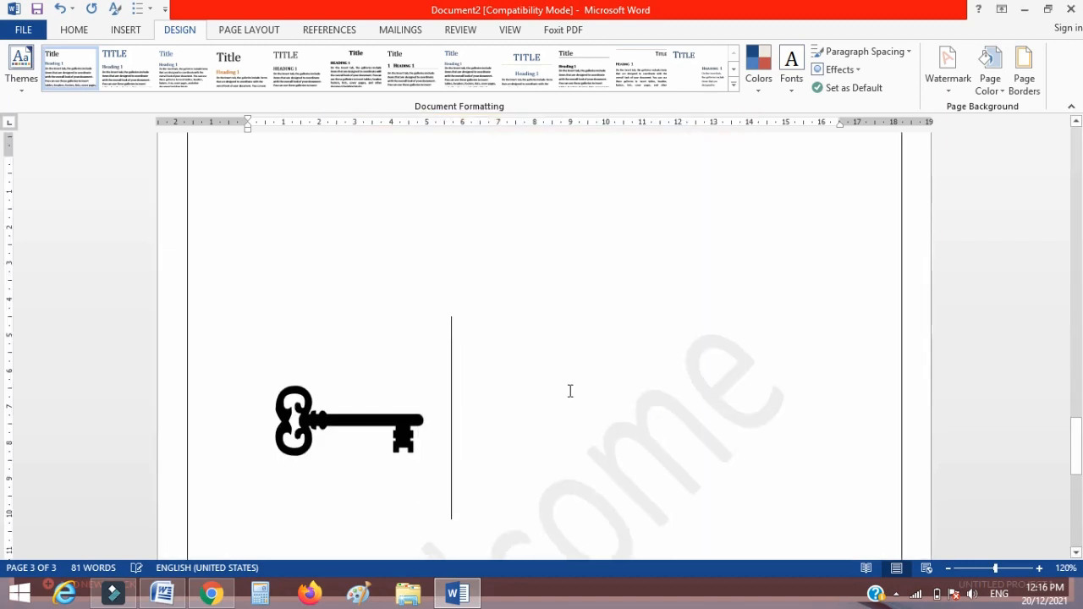
scroll(570, 391, "up", 10)
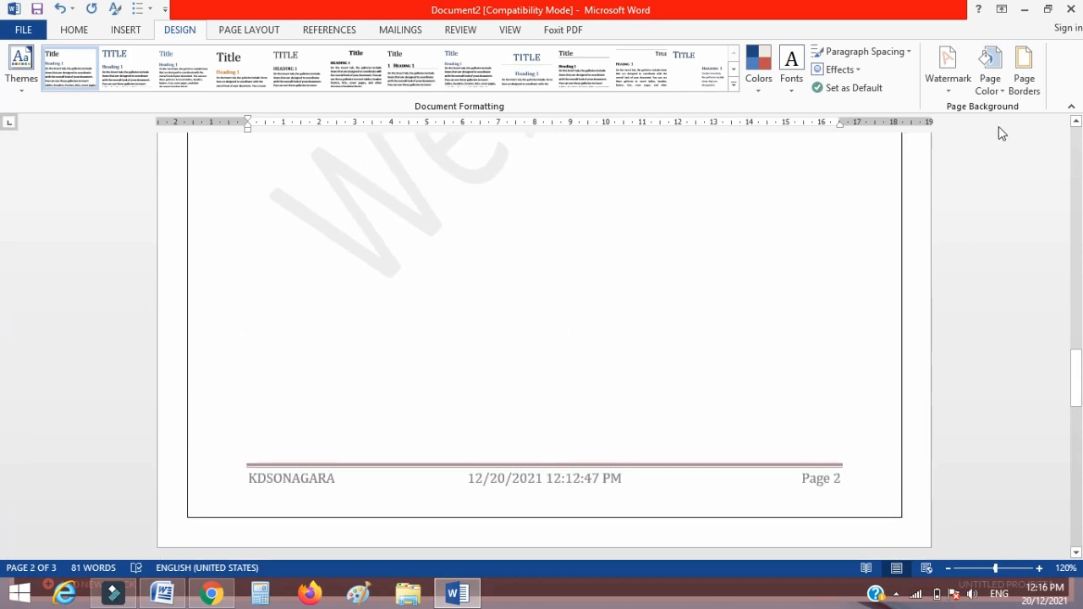
- Reopen the page border settings and set the border line width to 4 ½ pt
left_click(1019, 70)
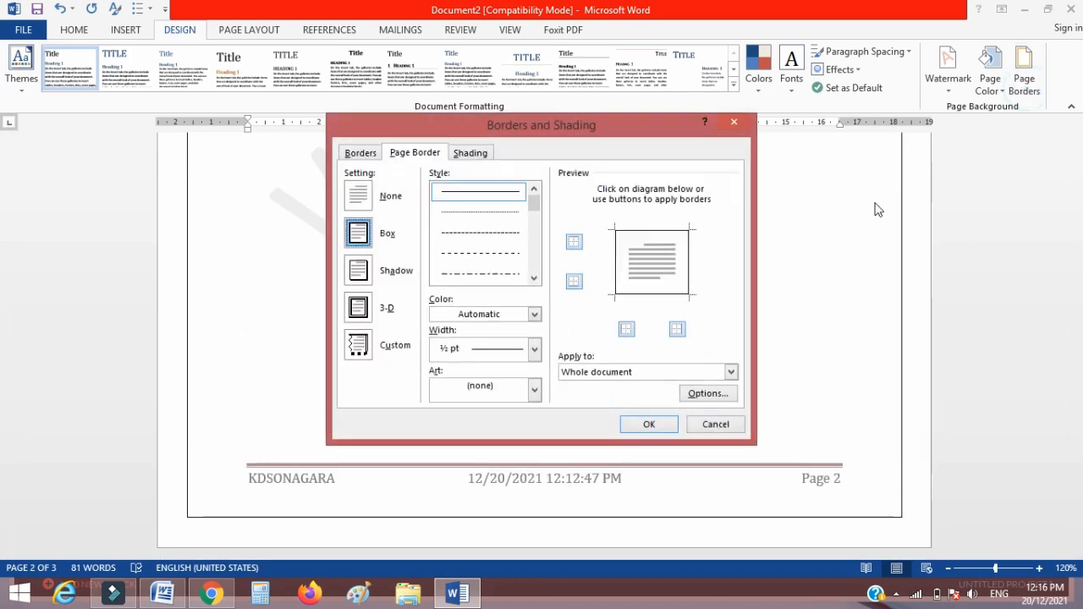
left_click(534, 348)
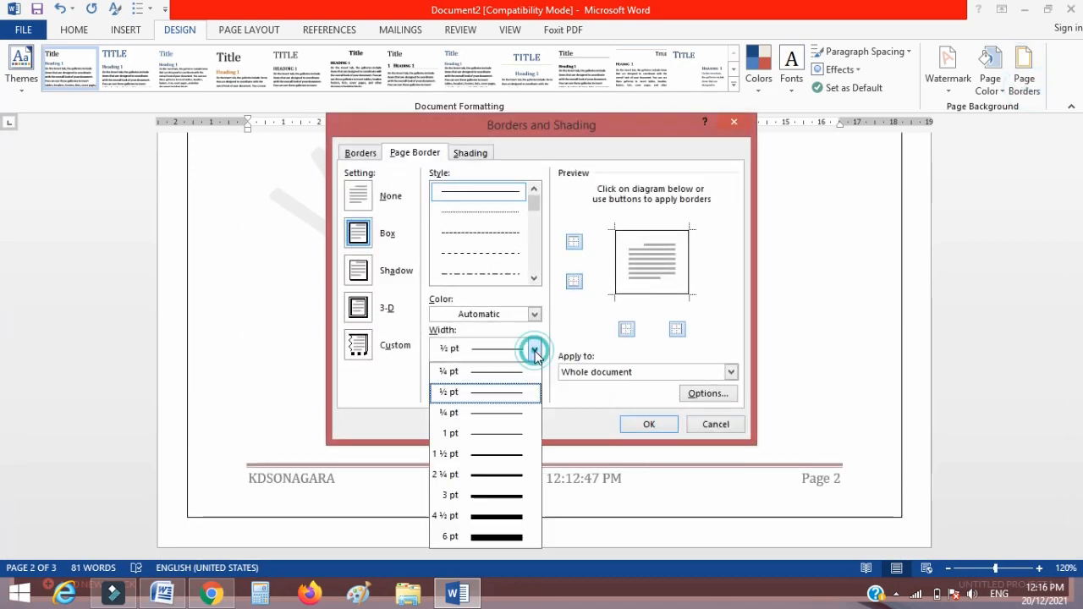
left_click(493, 515)
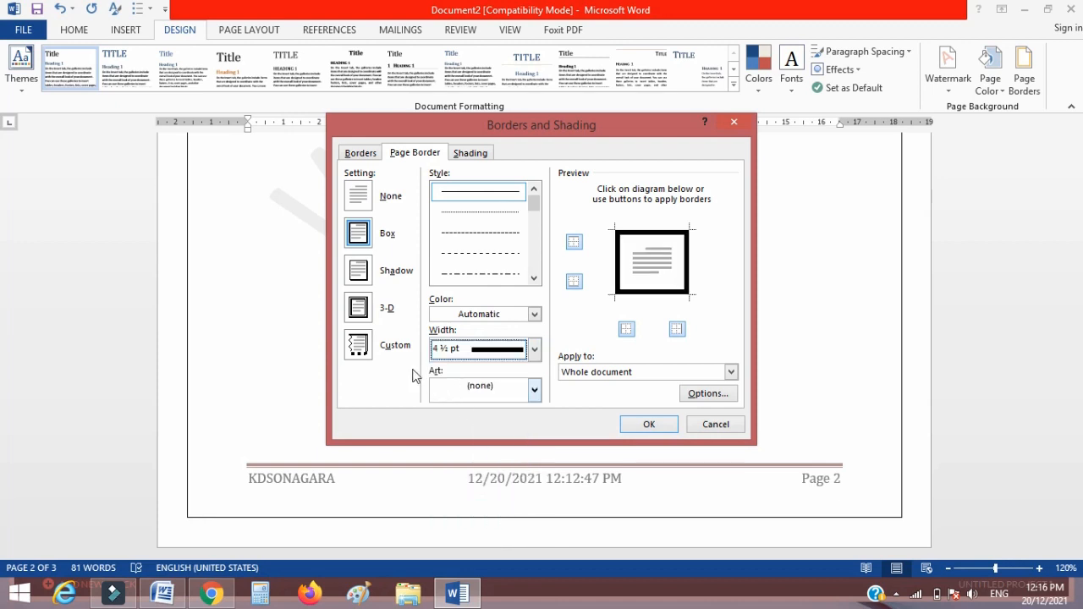
left_click(533, 354)
left_click(535, 349)
- Choose the yellow pencil art for the page border, apply it to the whole document and check the pages
left_click(535, 389)
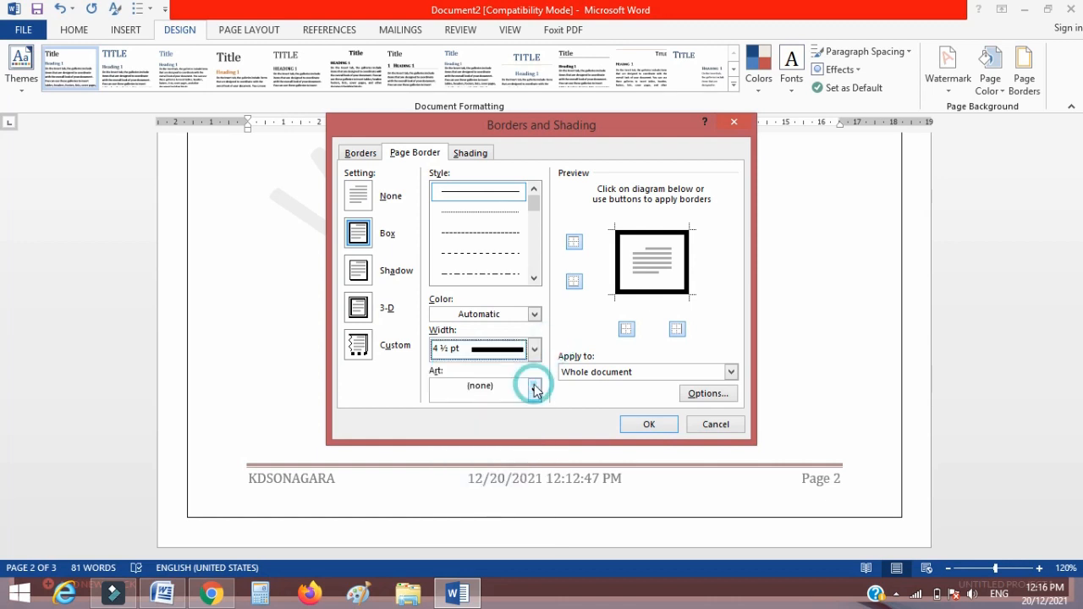
left_click(535, 389)
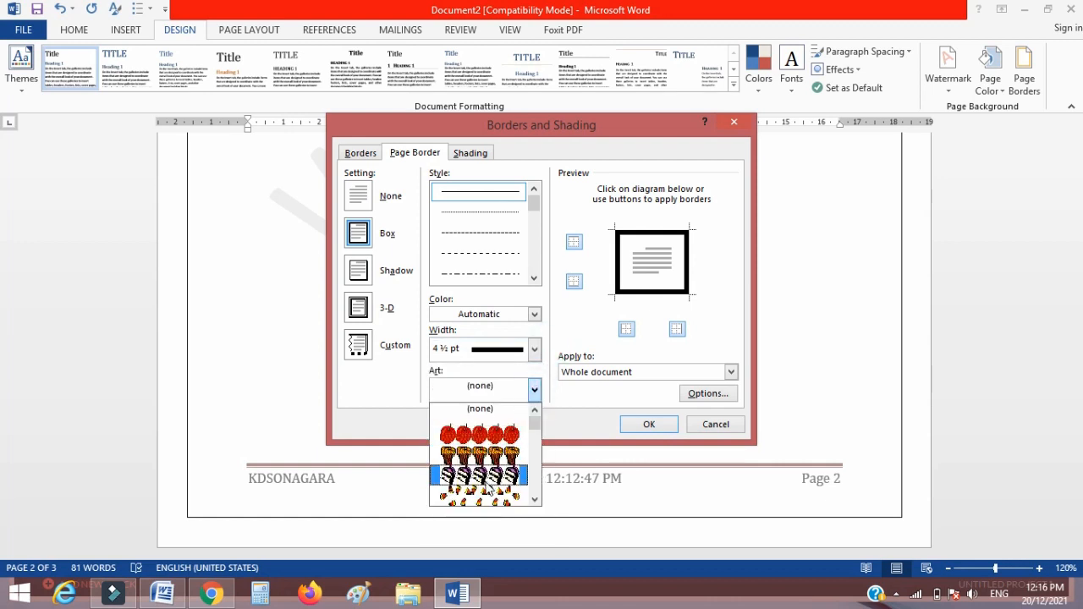
scroll(493, 487, "down", 10)
scroll(486, 479, "down", 5)
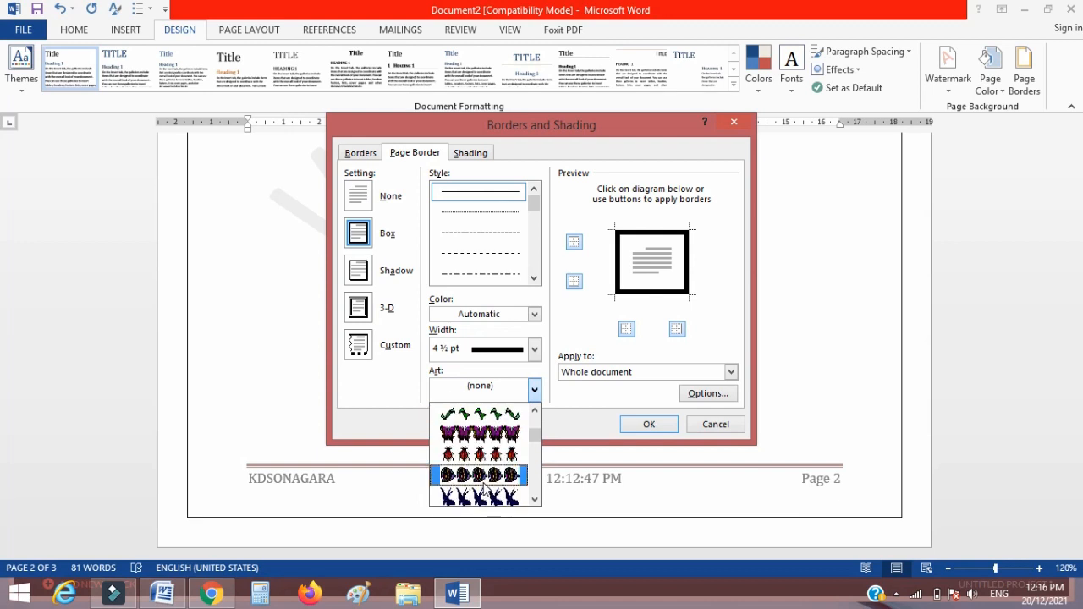
scroll(485, 470, "up", 4)
scroll(486, 452, "down", 1)
scroll(486, 434, "up", 1)
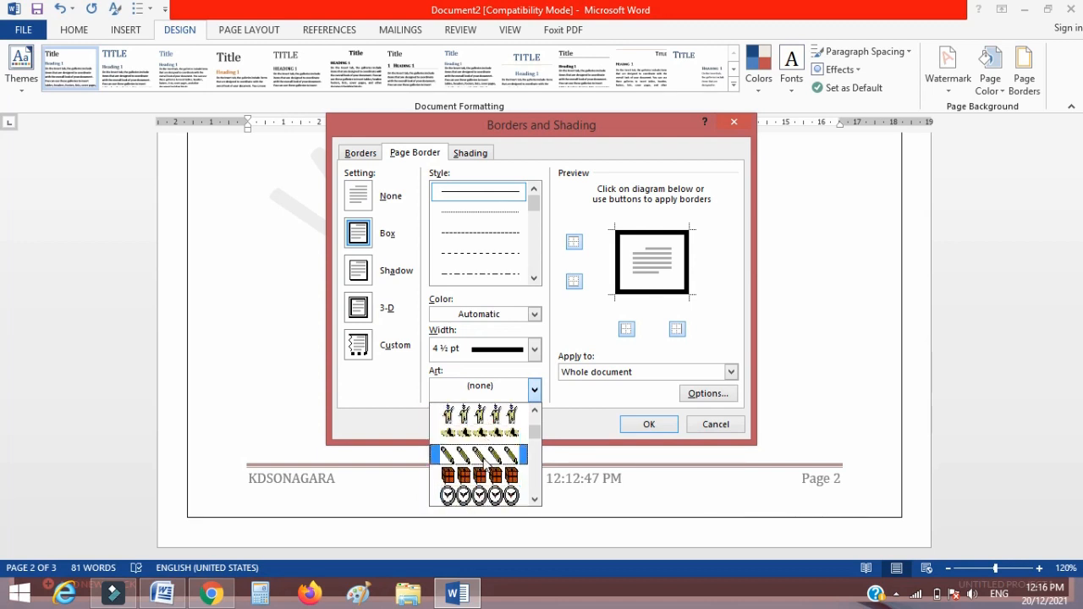
left_click(486, 455)
left_click(647, 425)
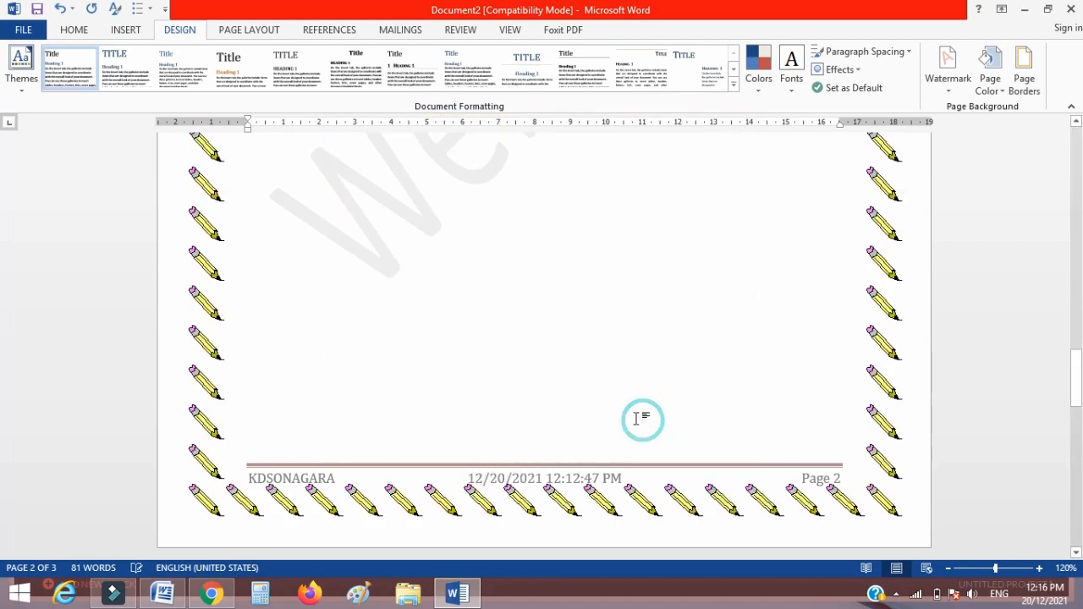
scroll(583, 406, "down", 5)
scroll(583, 407, "up", 3)
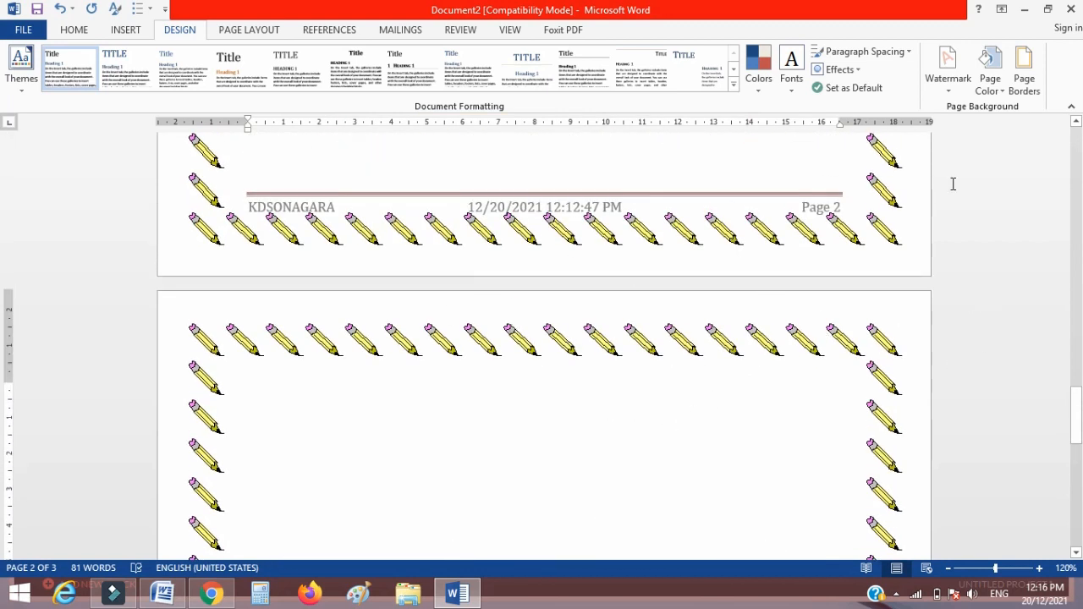
- Shade the key symbol's paragraph with a 35% pattern and check the shading on the page
left_click(1027, 85)
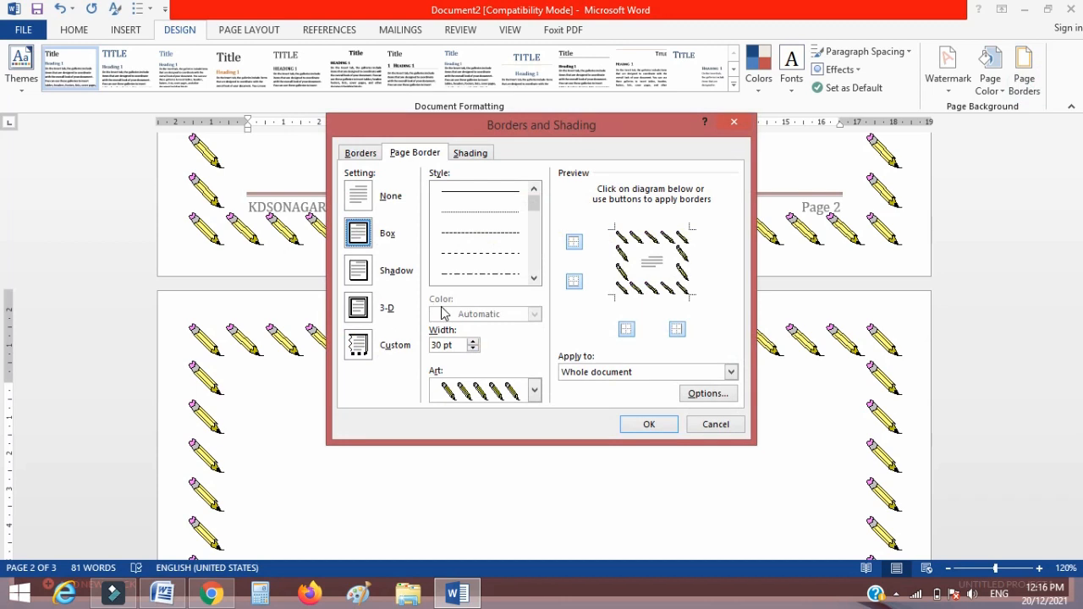
left_click(471, 154)
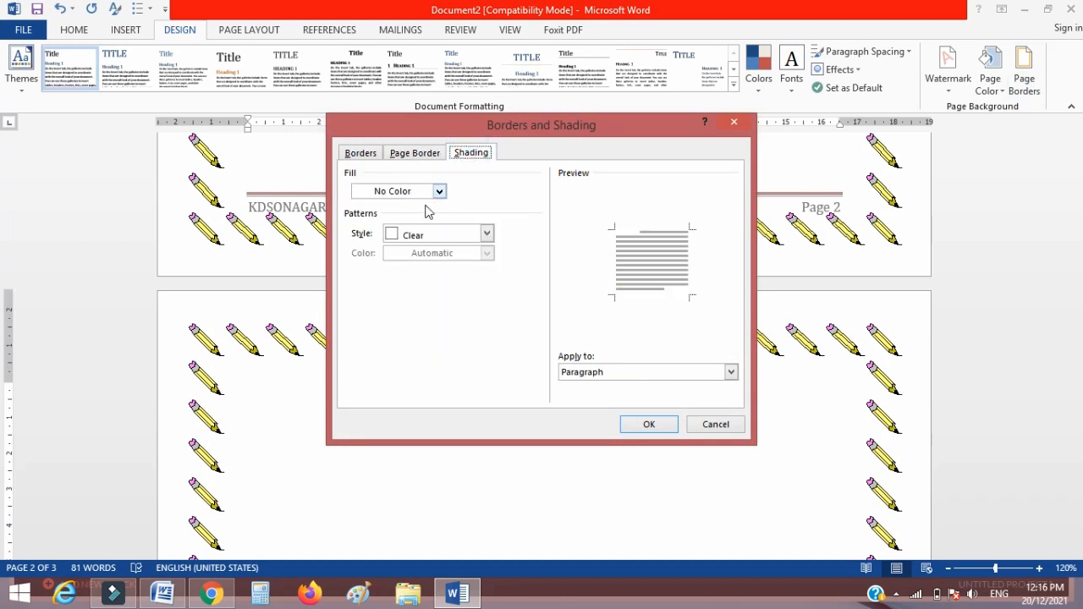
left_click(414, 242)
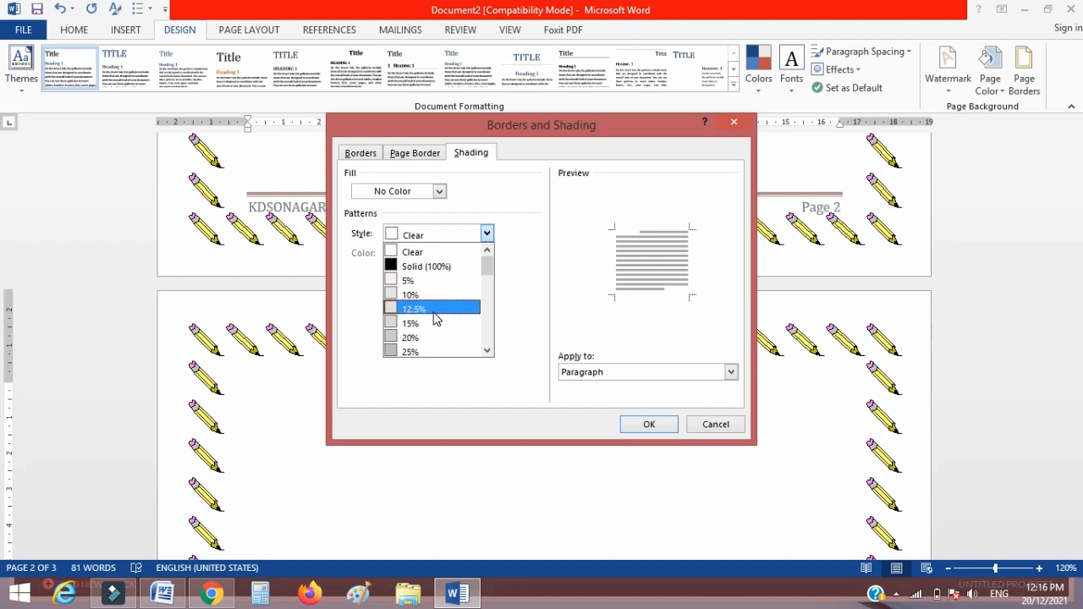
left_click_drag(488, 279, 494, 338)
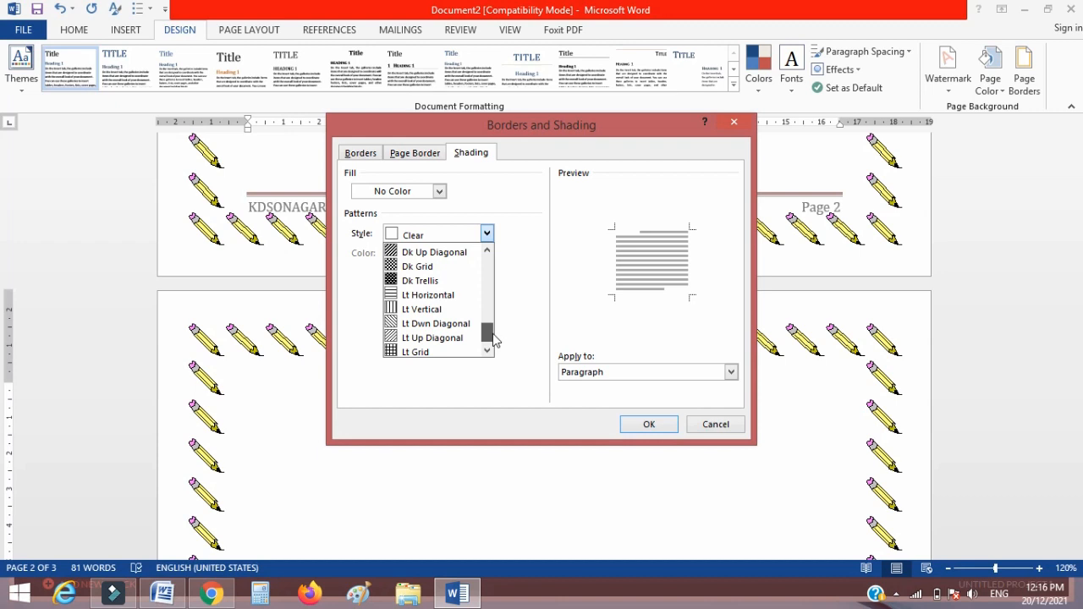
left_click_drag(495, 339, 487, 281)
left_click(437, 280)
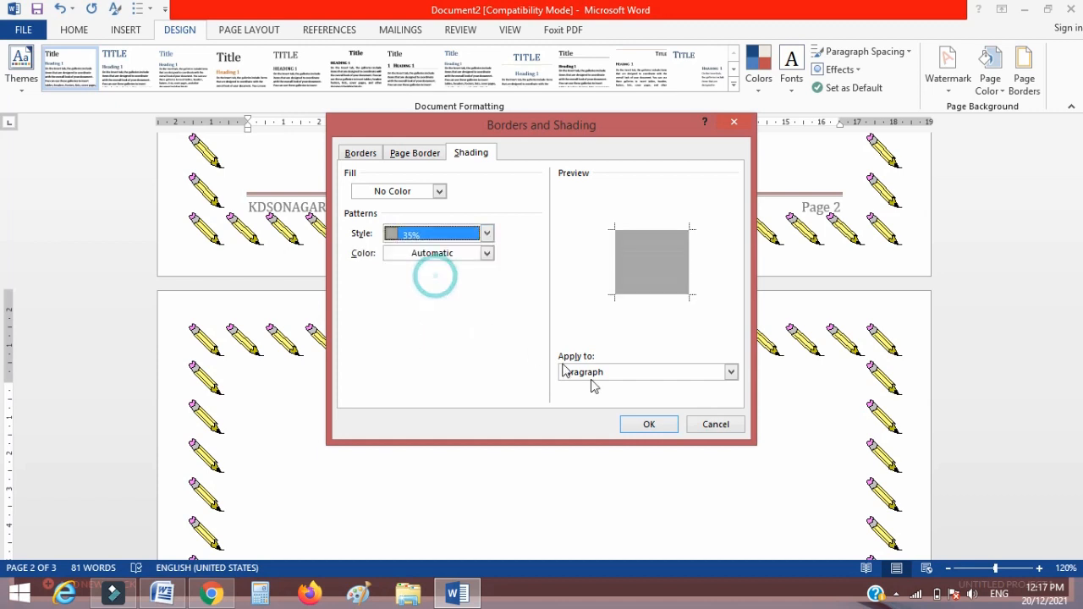
left_click(643, 425)
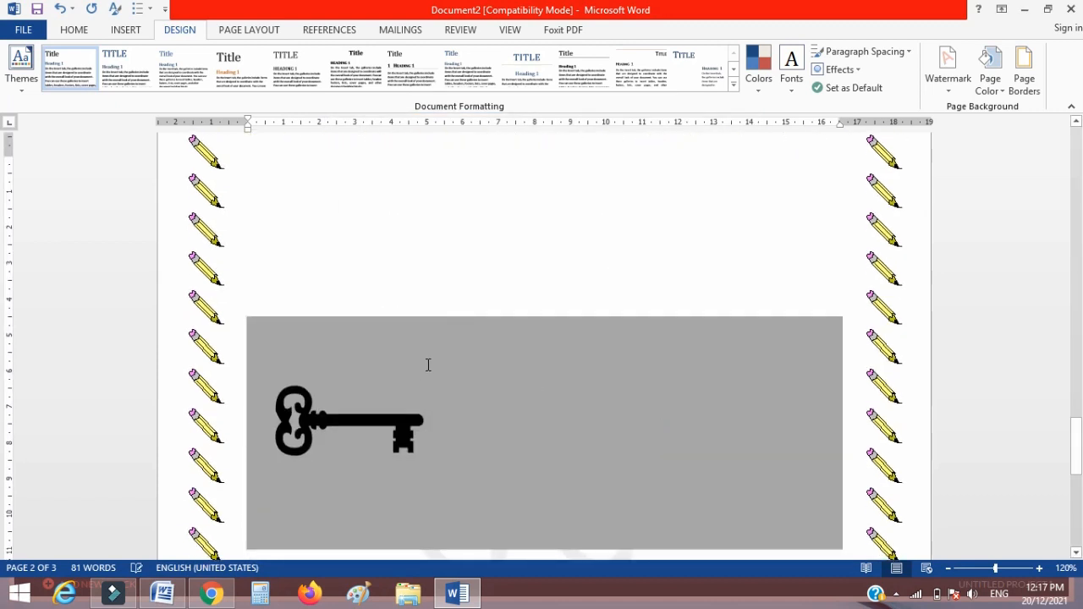
scroll(604, 358, "down", 3)
scroll(549, 366, "up", 4)
scroll(549, 366, "up", 4)
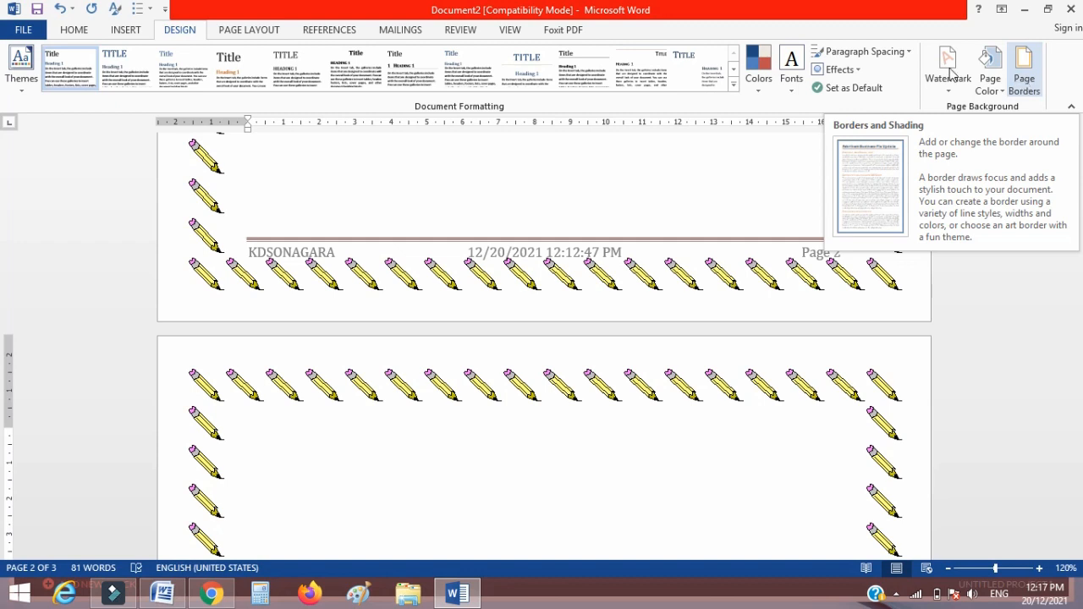
- Open the full page setup options and enter a top margin of 1" for the whole document
left_click(241, 34)
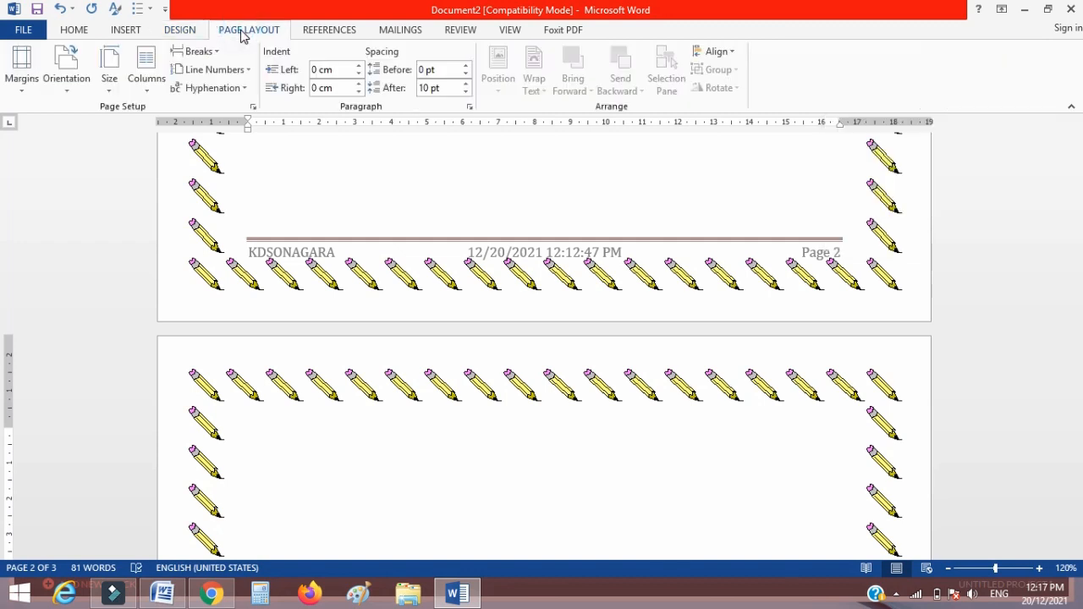
left_click(180, 32)
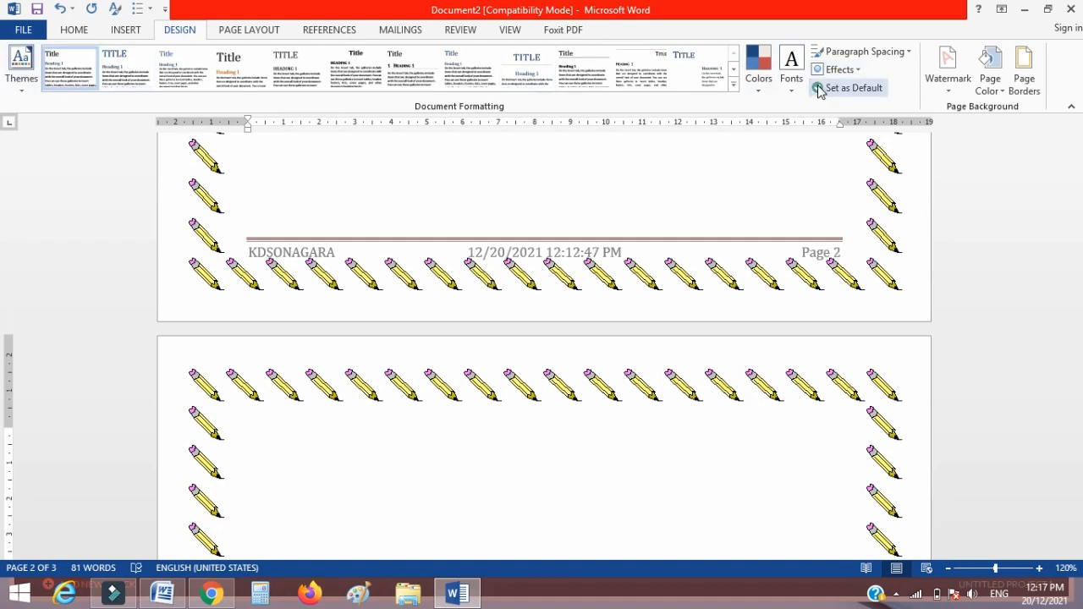
left_click(240, 33)
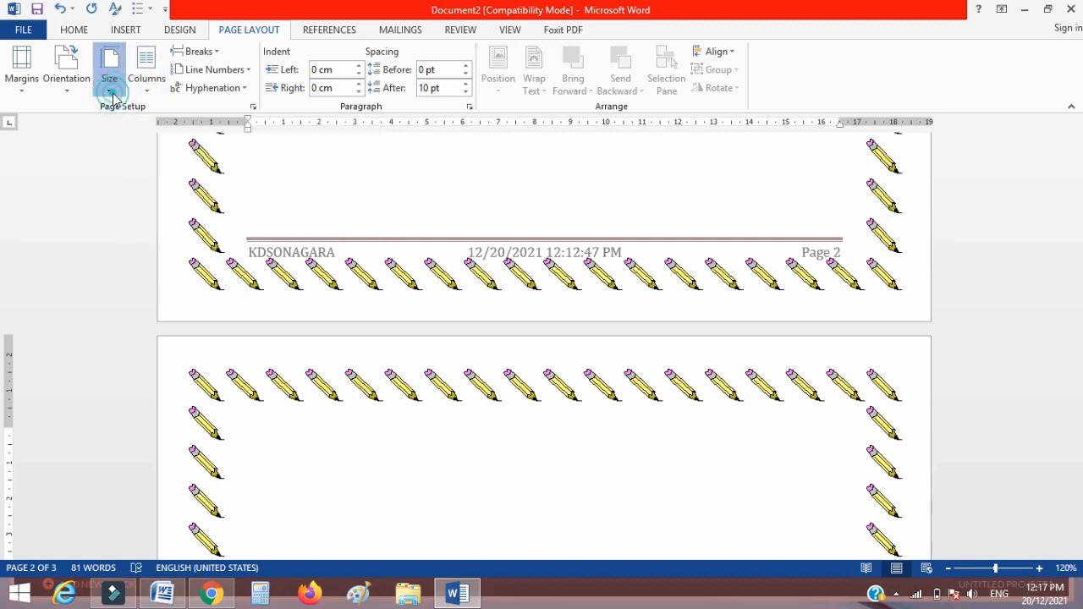
left_click(254, 108)
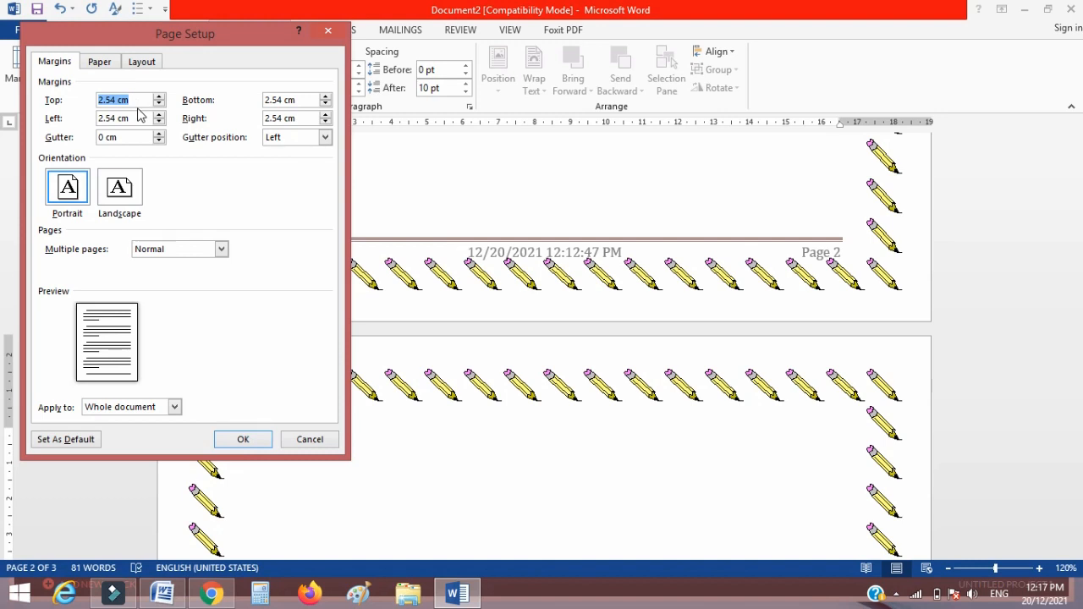
type("1")
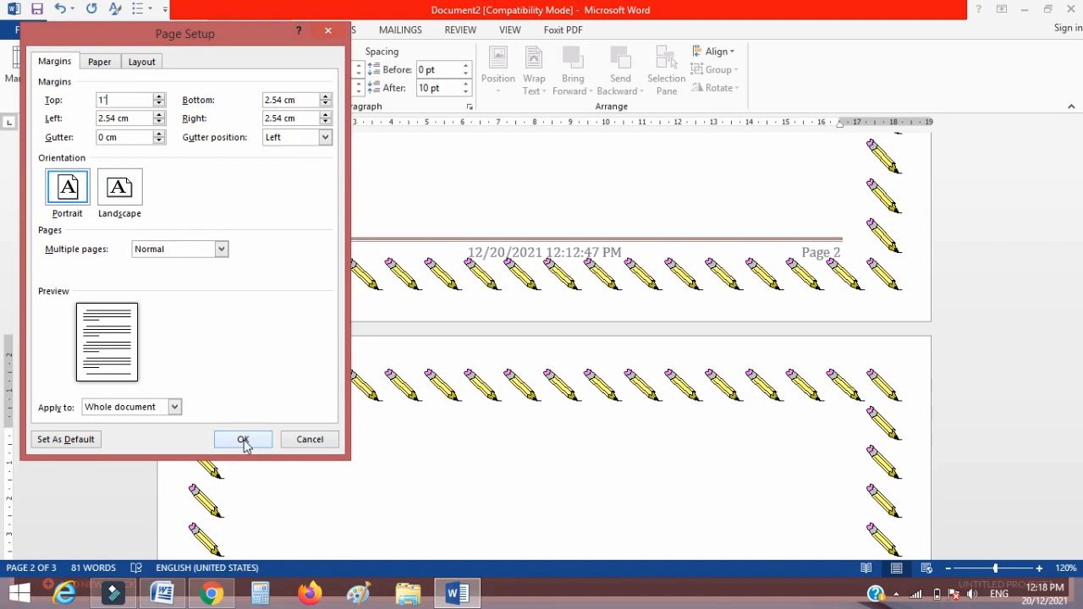
- Examine the available paper sizes in the page setup options, from Letter, Legal, A5 and A4 to the custom size
left_click(100, 62)
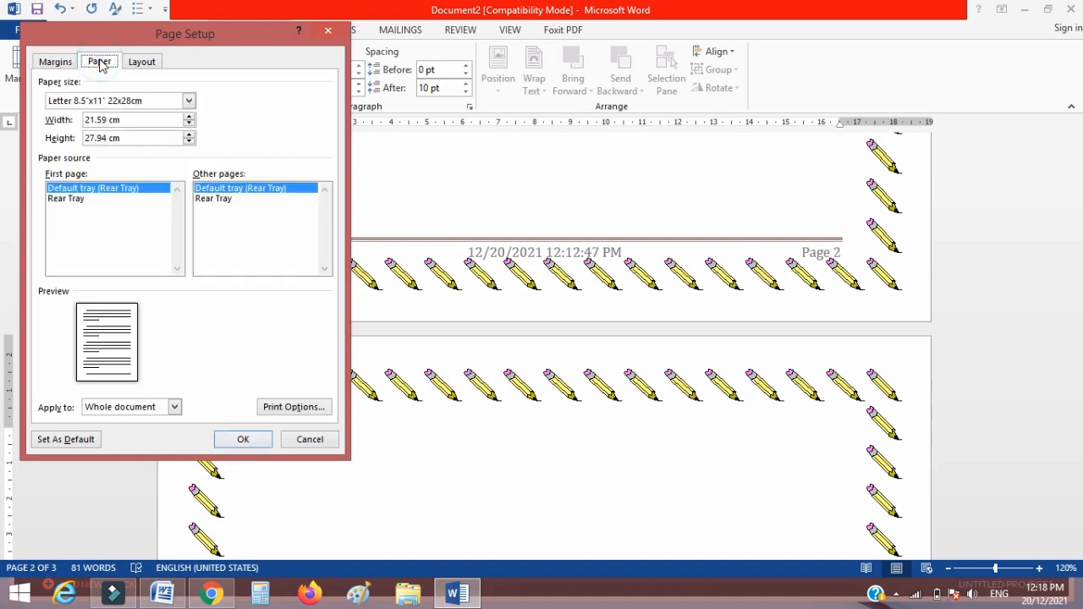
left_click(189, 101)
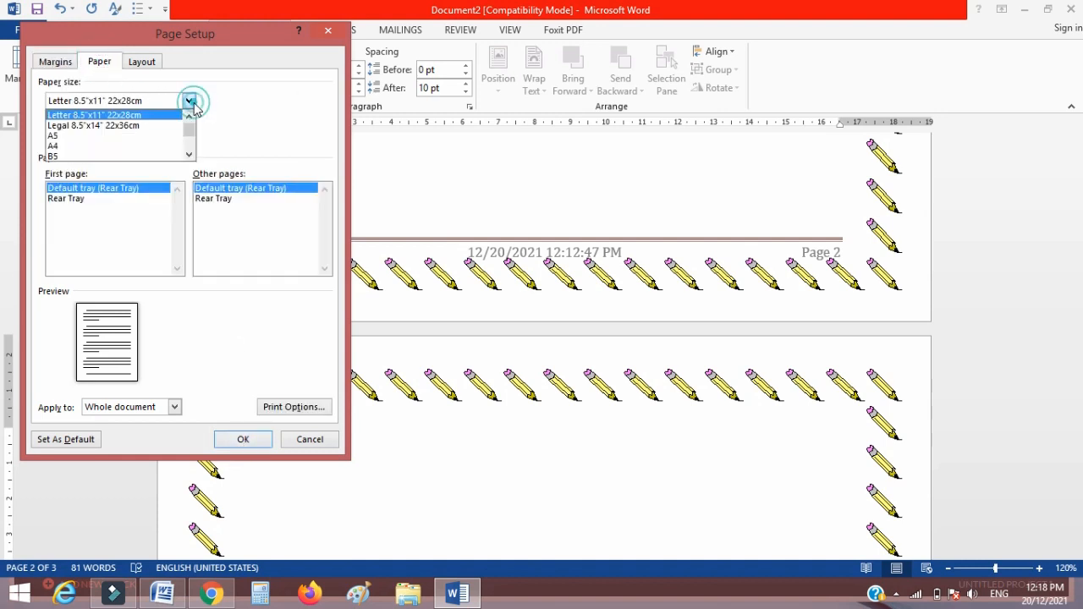
scroll(97, 143, "down", 1)
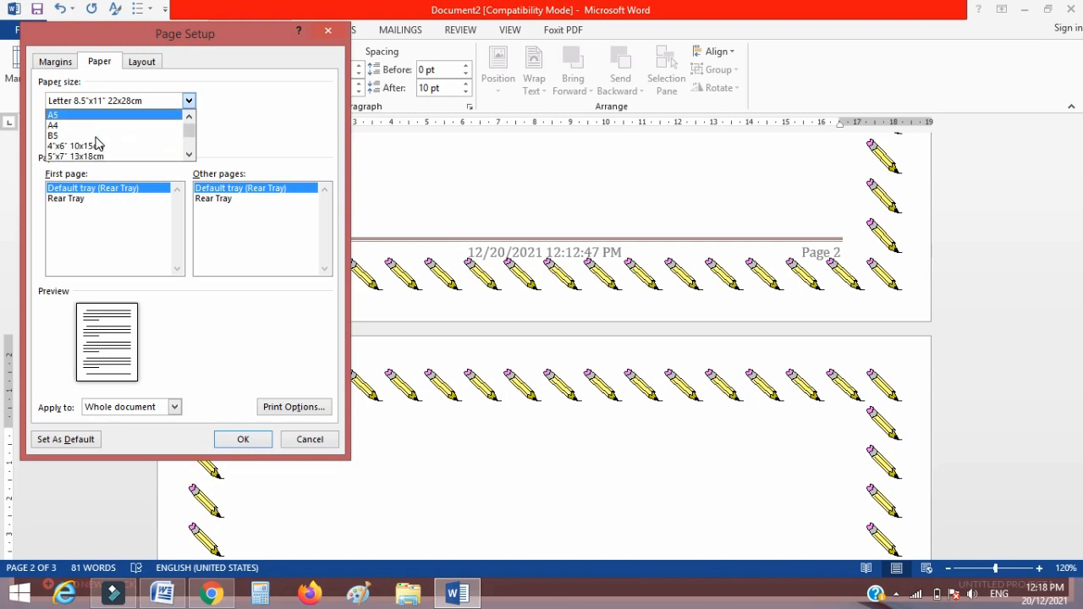
scroll(97, 144, "down", 6)
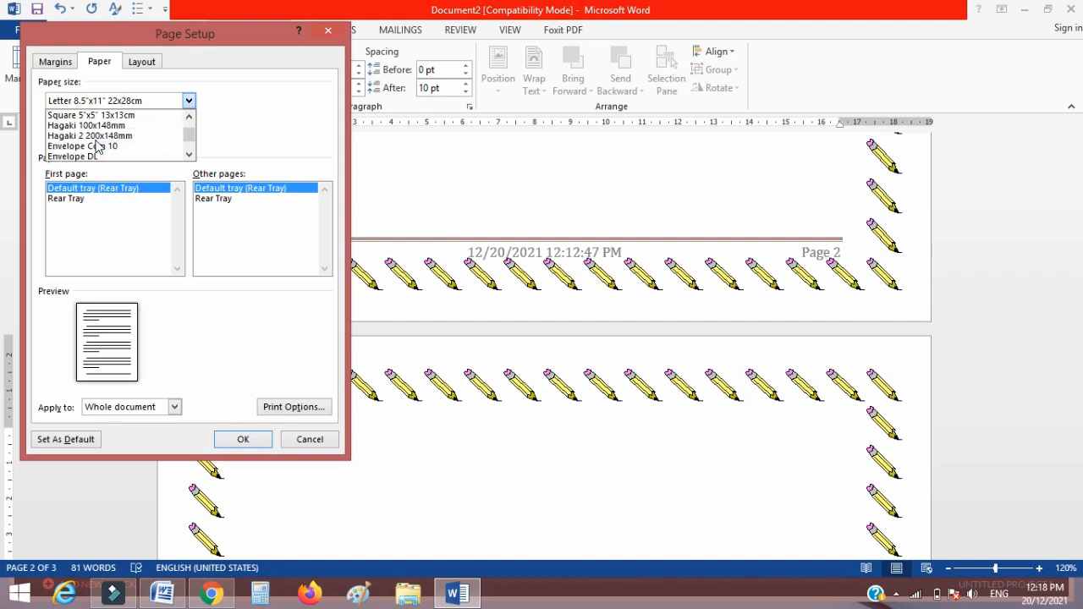
scroll(98, 145, "down", 5)
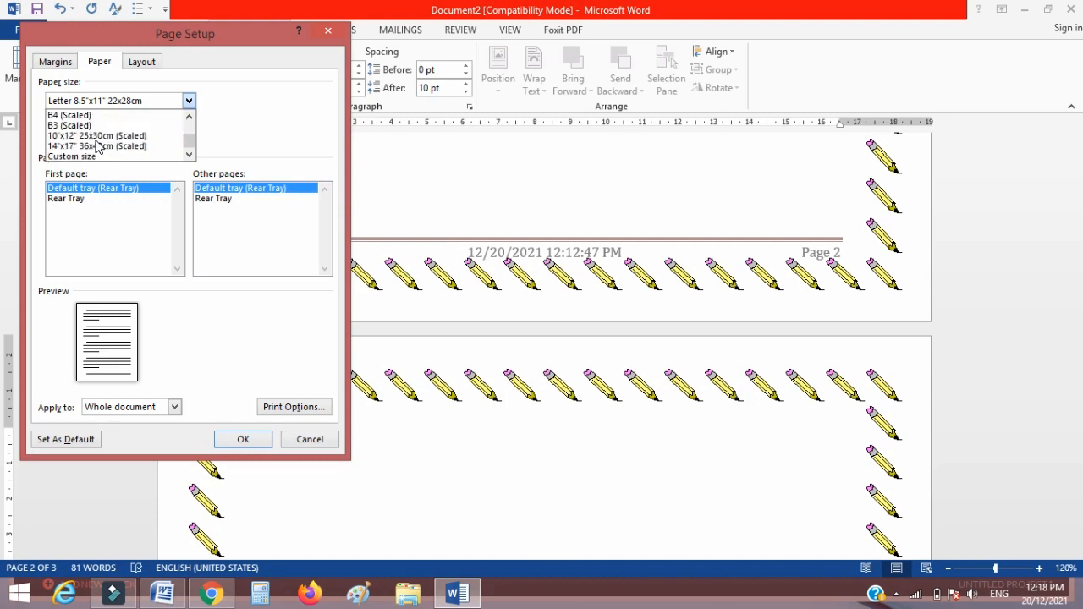
scroll(98, 146, "up", 4)
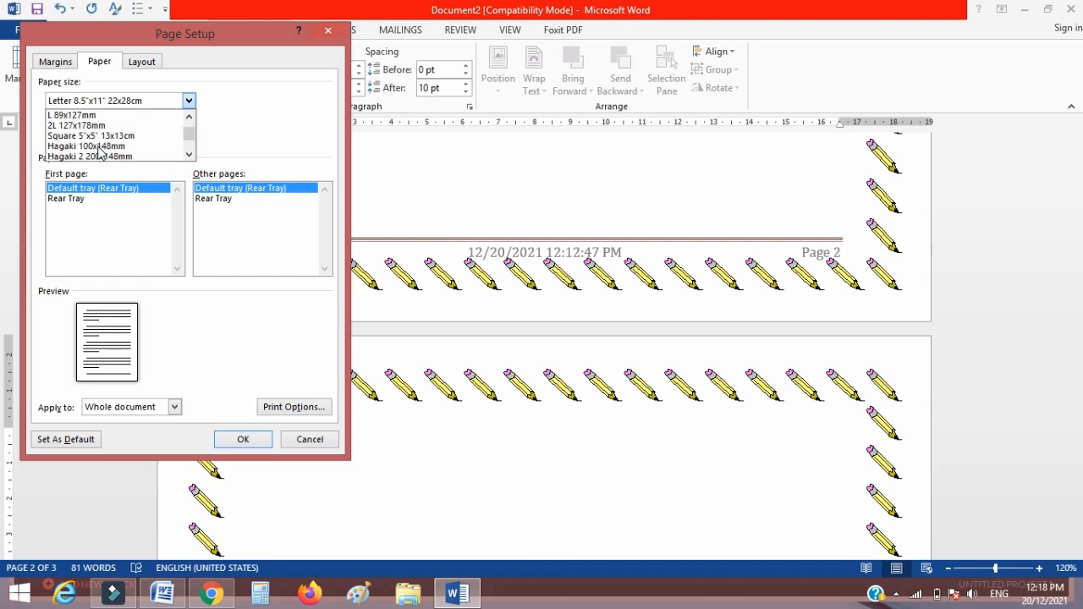
scroll(99, 148, "up", 6)
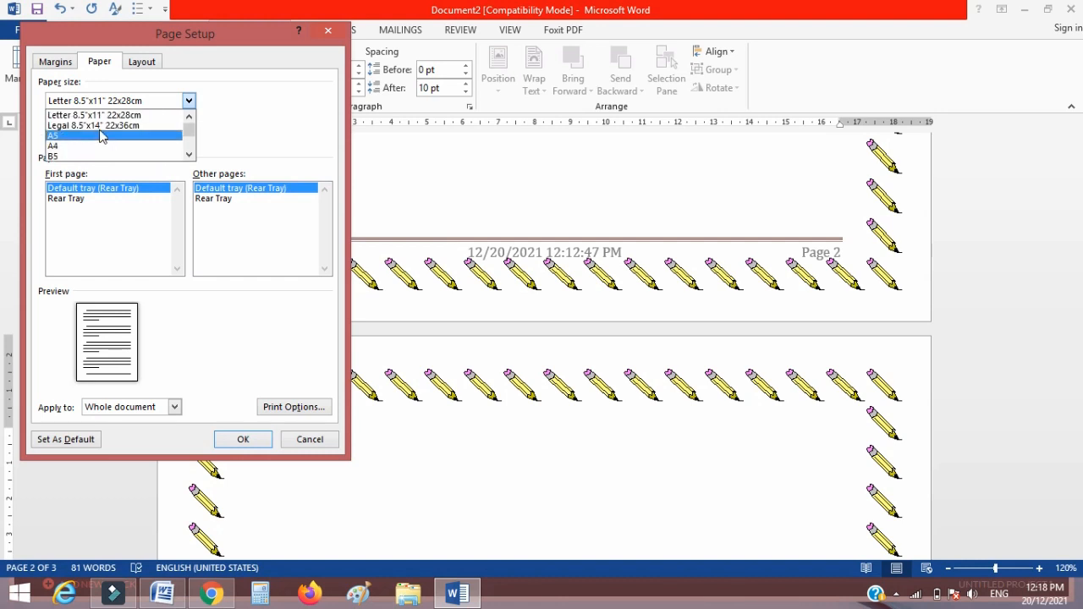
scroll(98, 137, "down", 1)
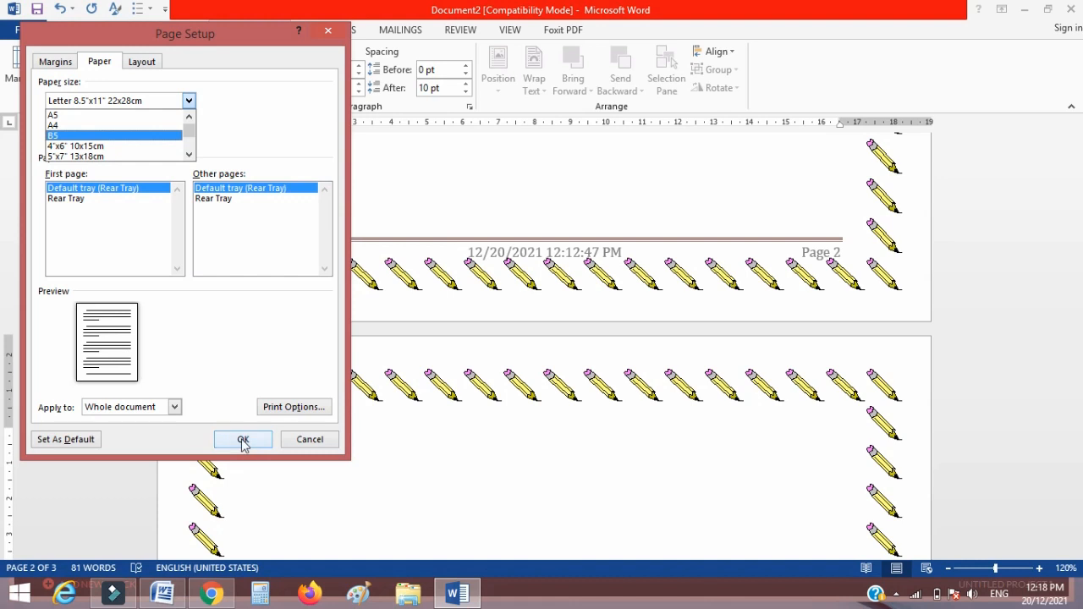
- Check the section, header and footer layout options and apply the page setup to the whole document
left_click(142, 65)
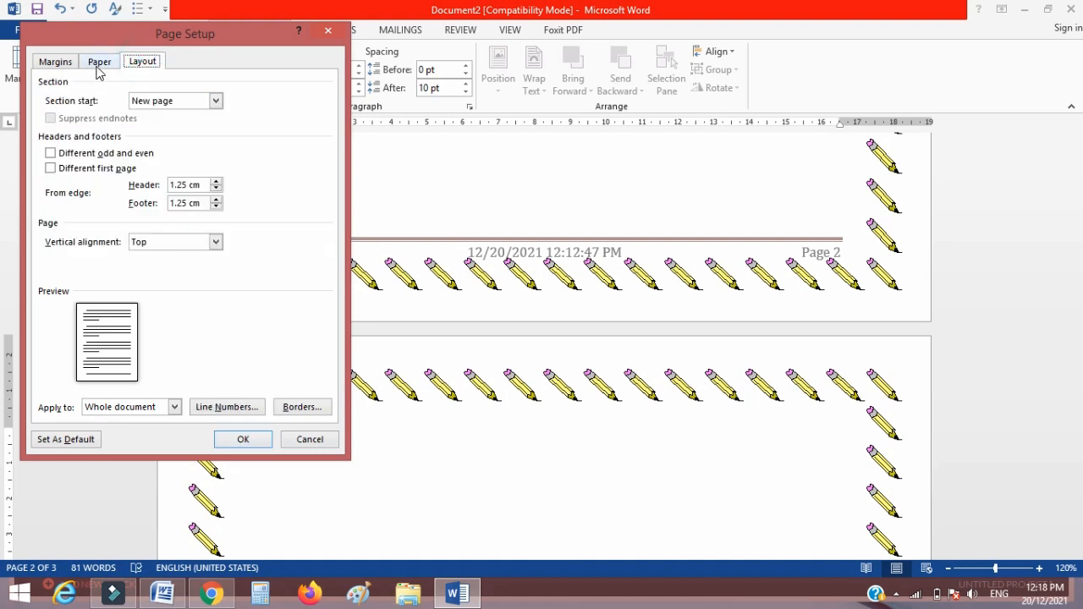
left_click(99, 62)
left_click(236, 441)
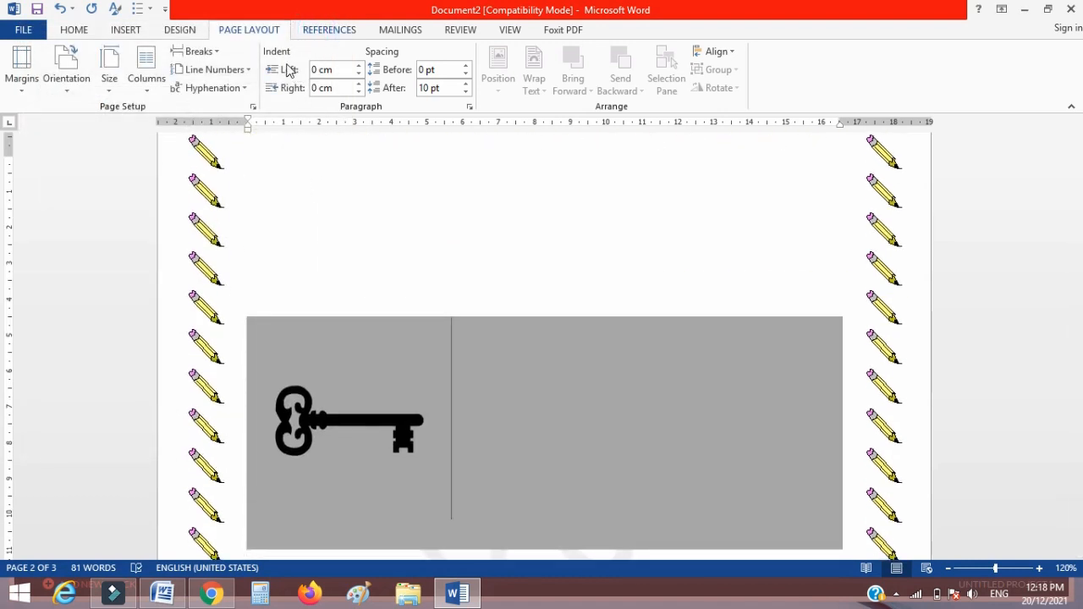
- Examine the available commands for references, mail merge, proofing and change tracking, and document views, including the macro options
left_click(251, 30)
left_click(331, 33)
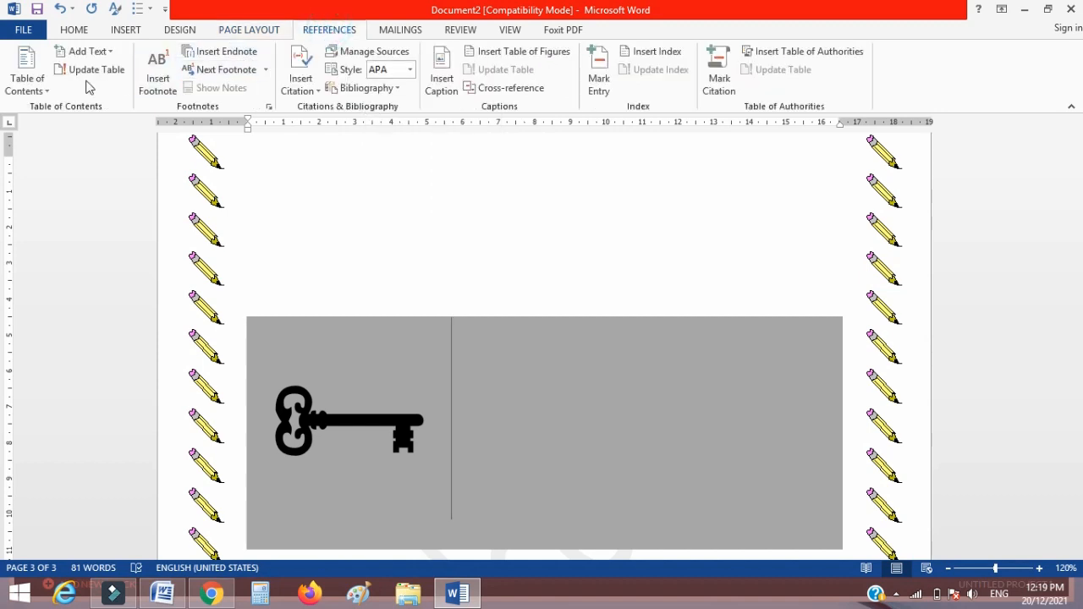
left_click(397, 29)
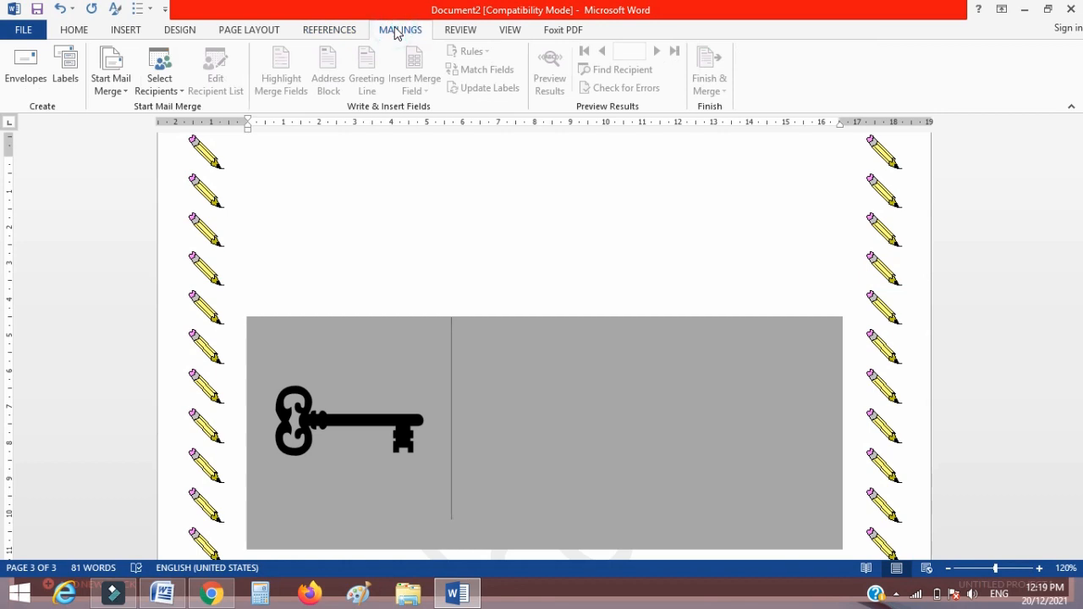
left_click(461, 31)
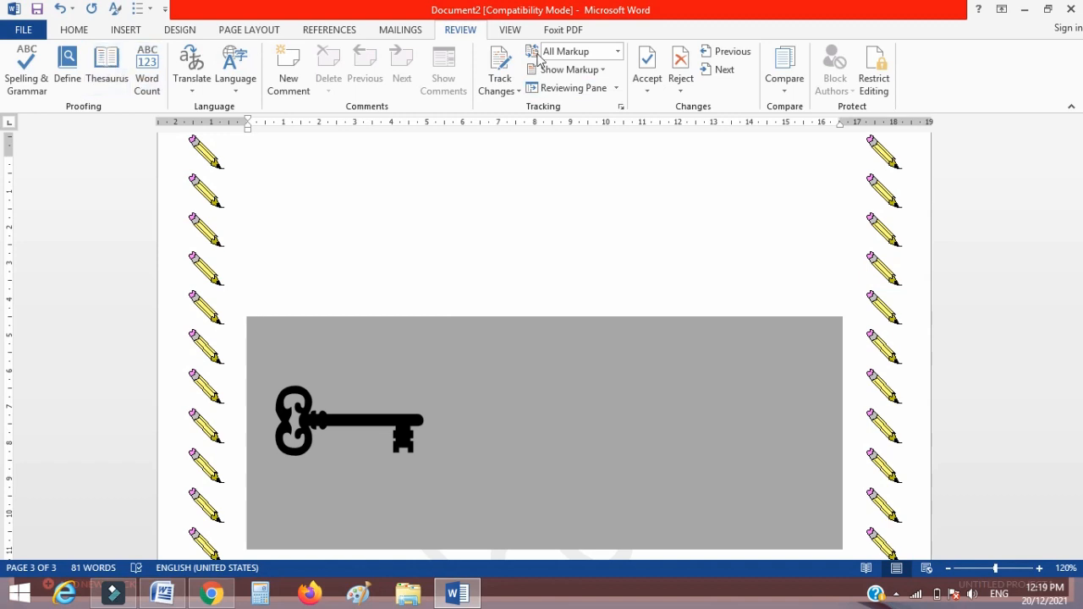
left_click(510, 30)
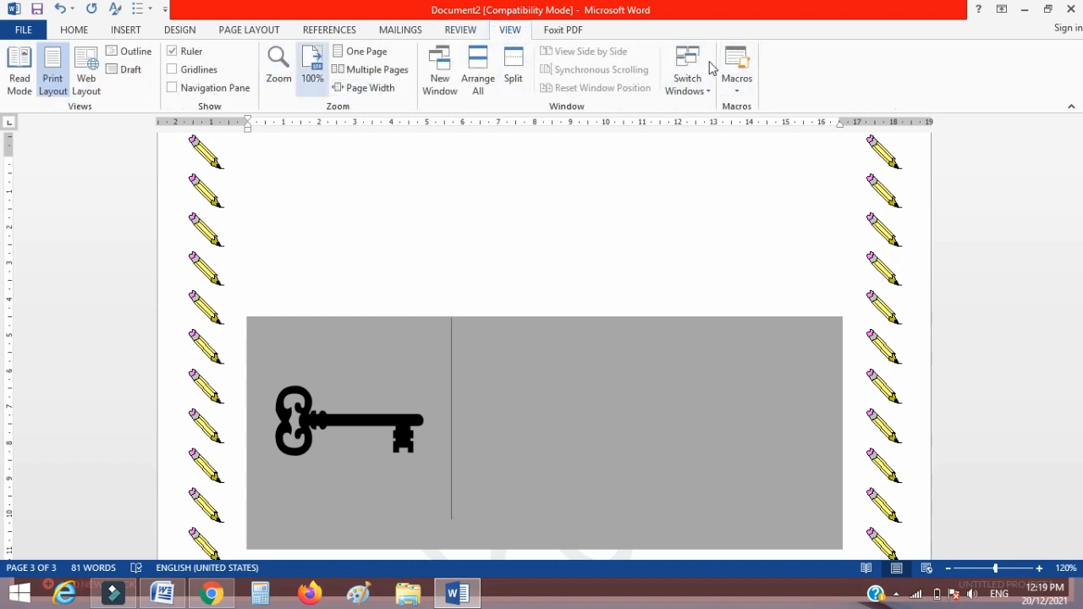
left_click(736, 93)
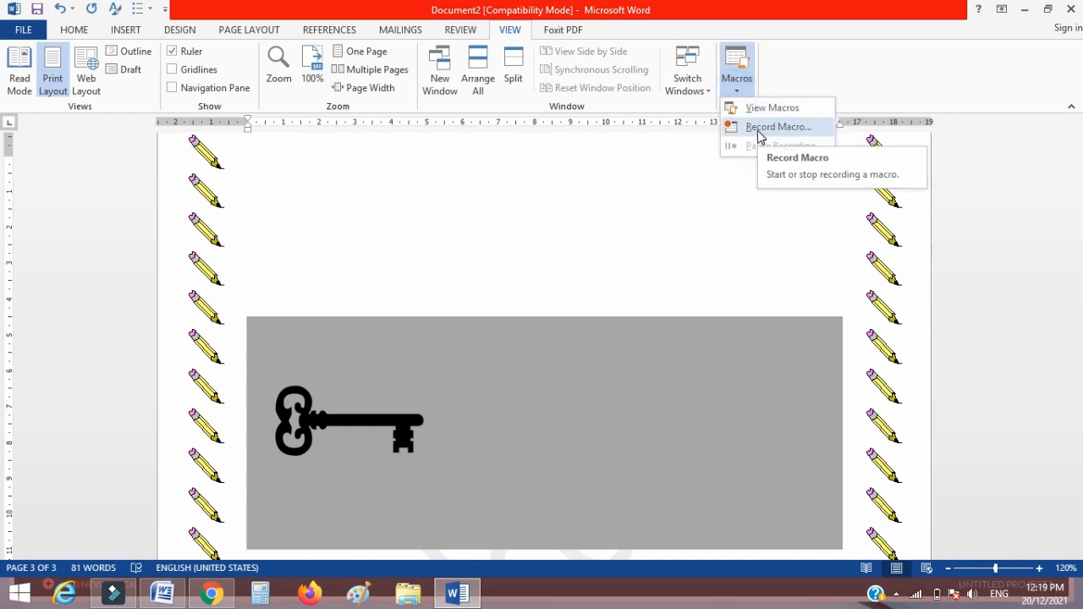
left_click(566, 29)
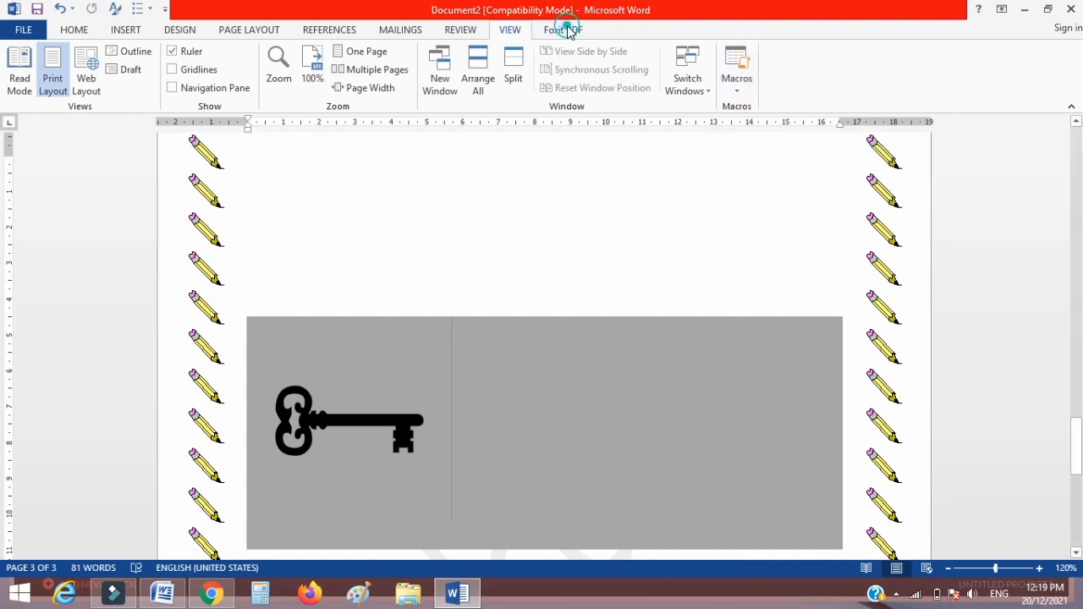
left_click(509, 30)
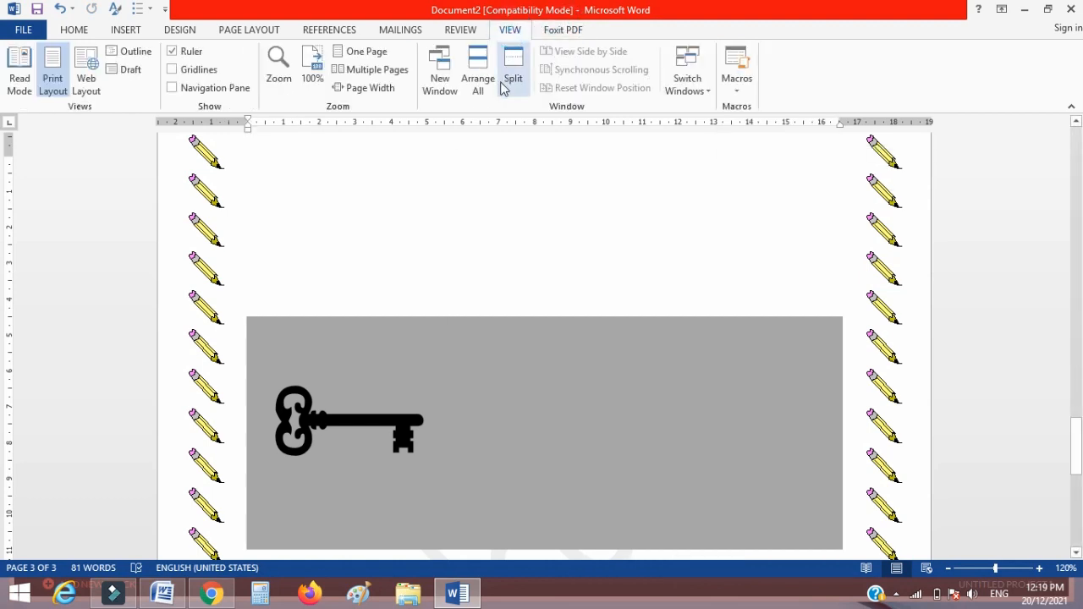